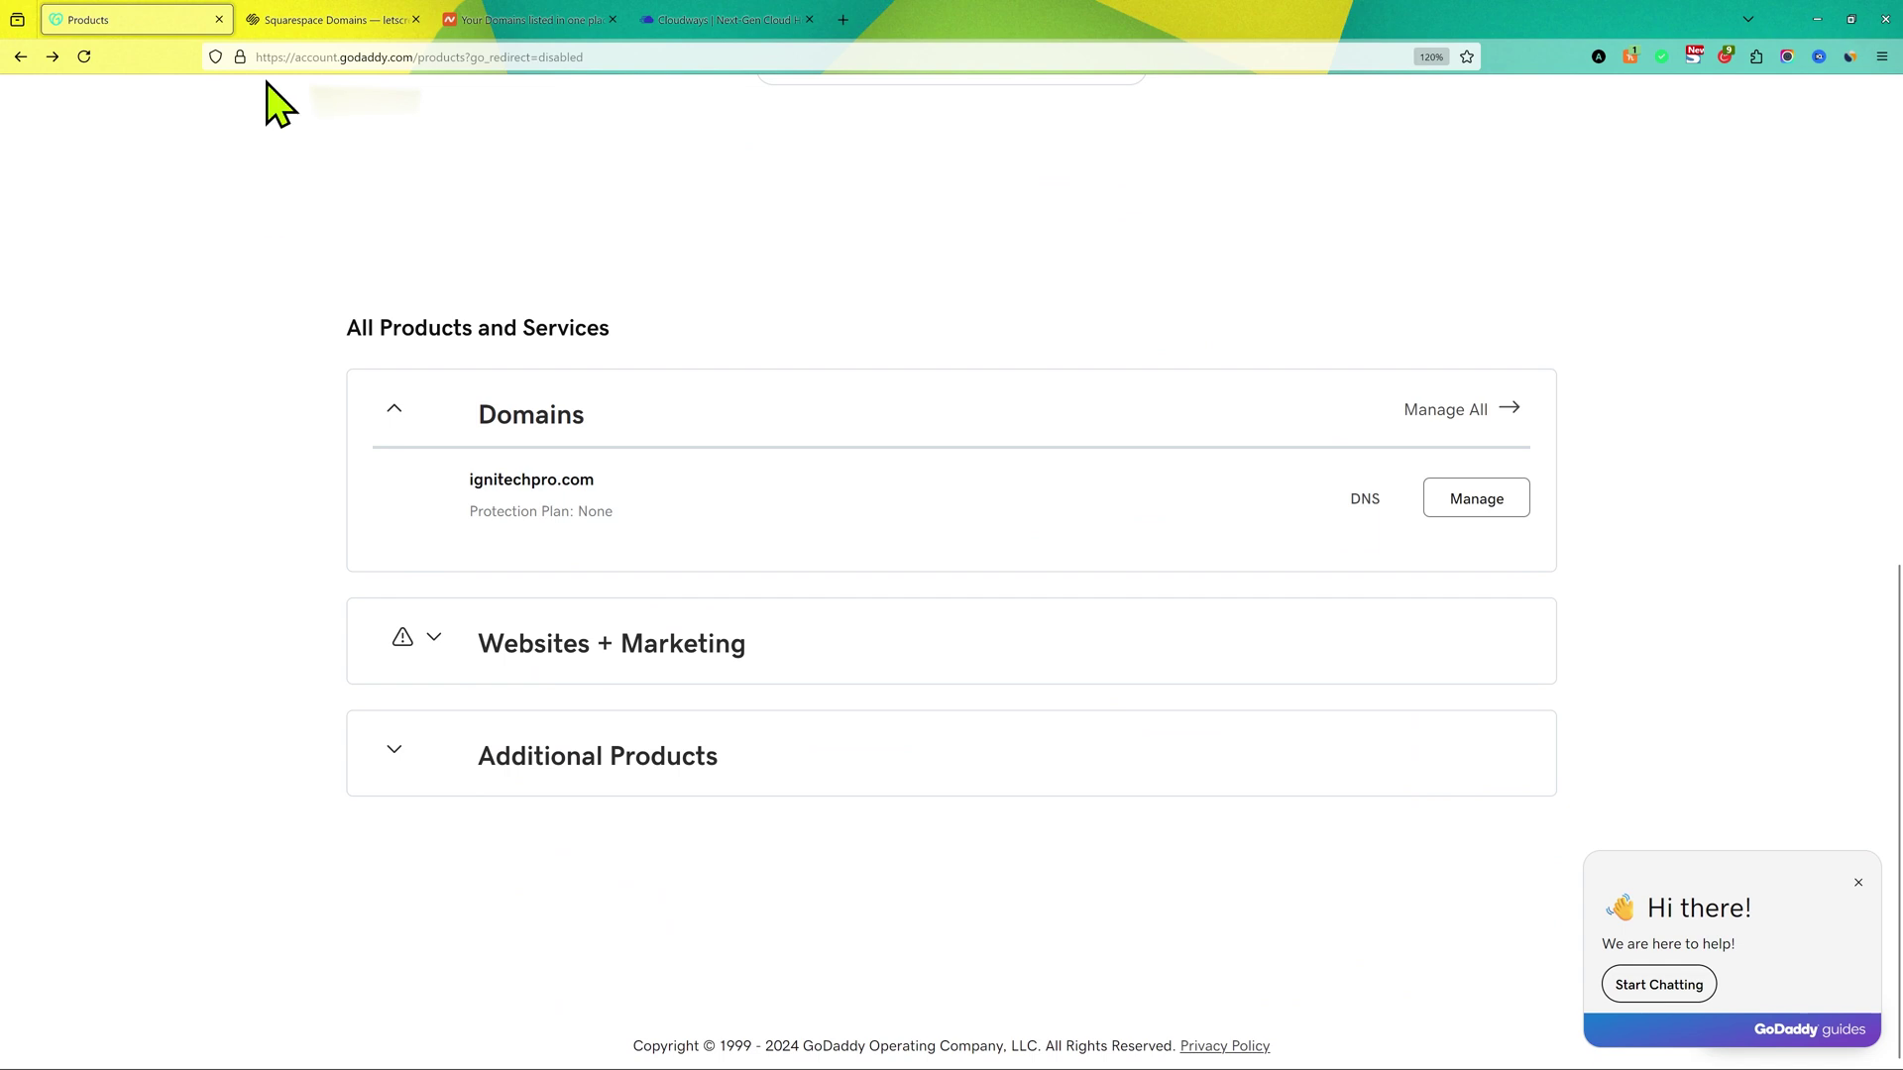
Switch to the Squarespace Domains tab showing the letscreateyourwebsite.com overview.
left_click(297, 20)
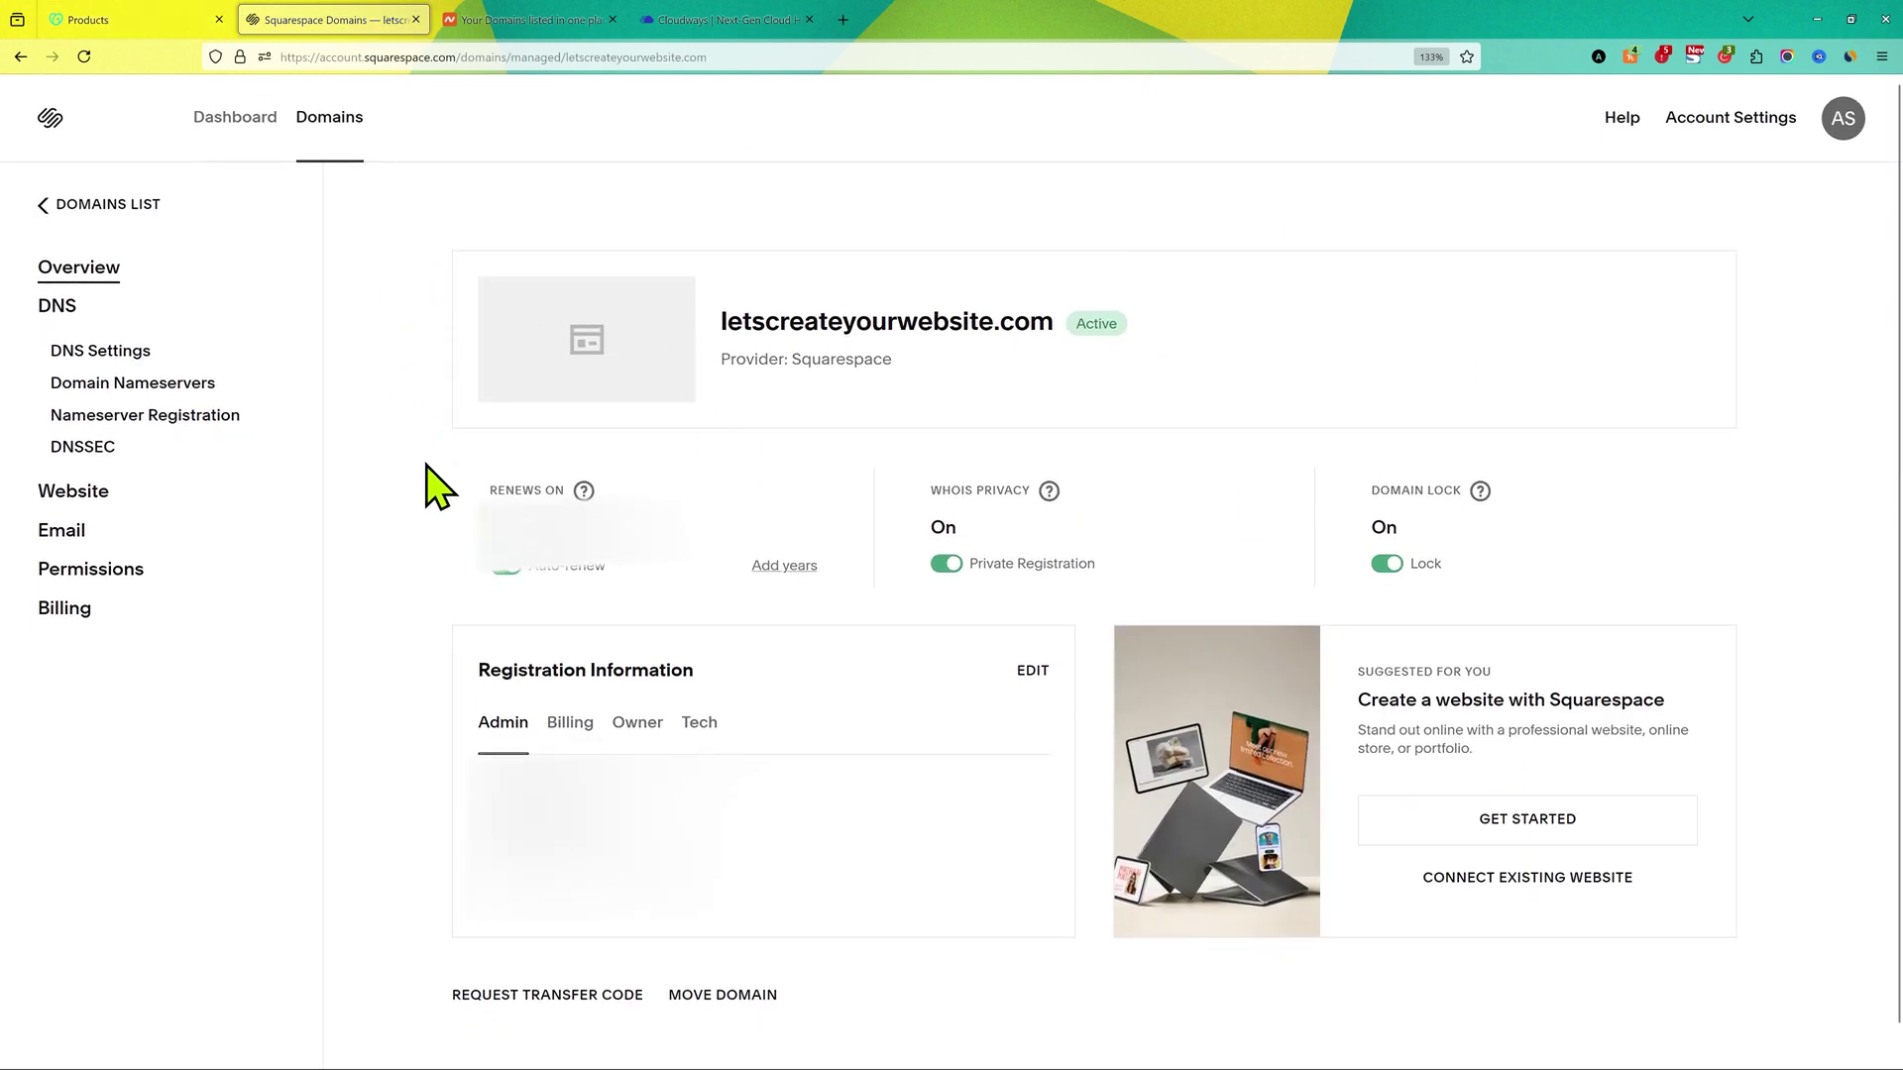
Switch to the Namecheap tab with its domain list.
left_click(499, 17)
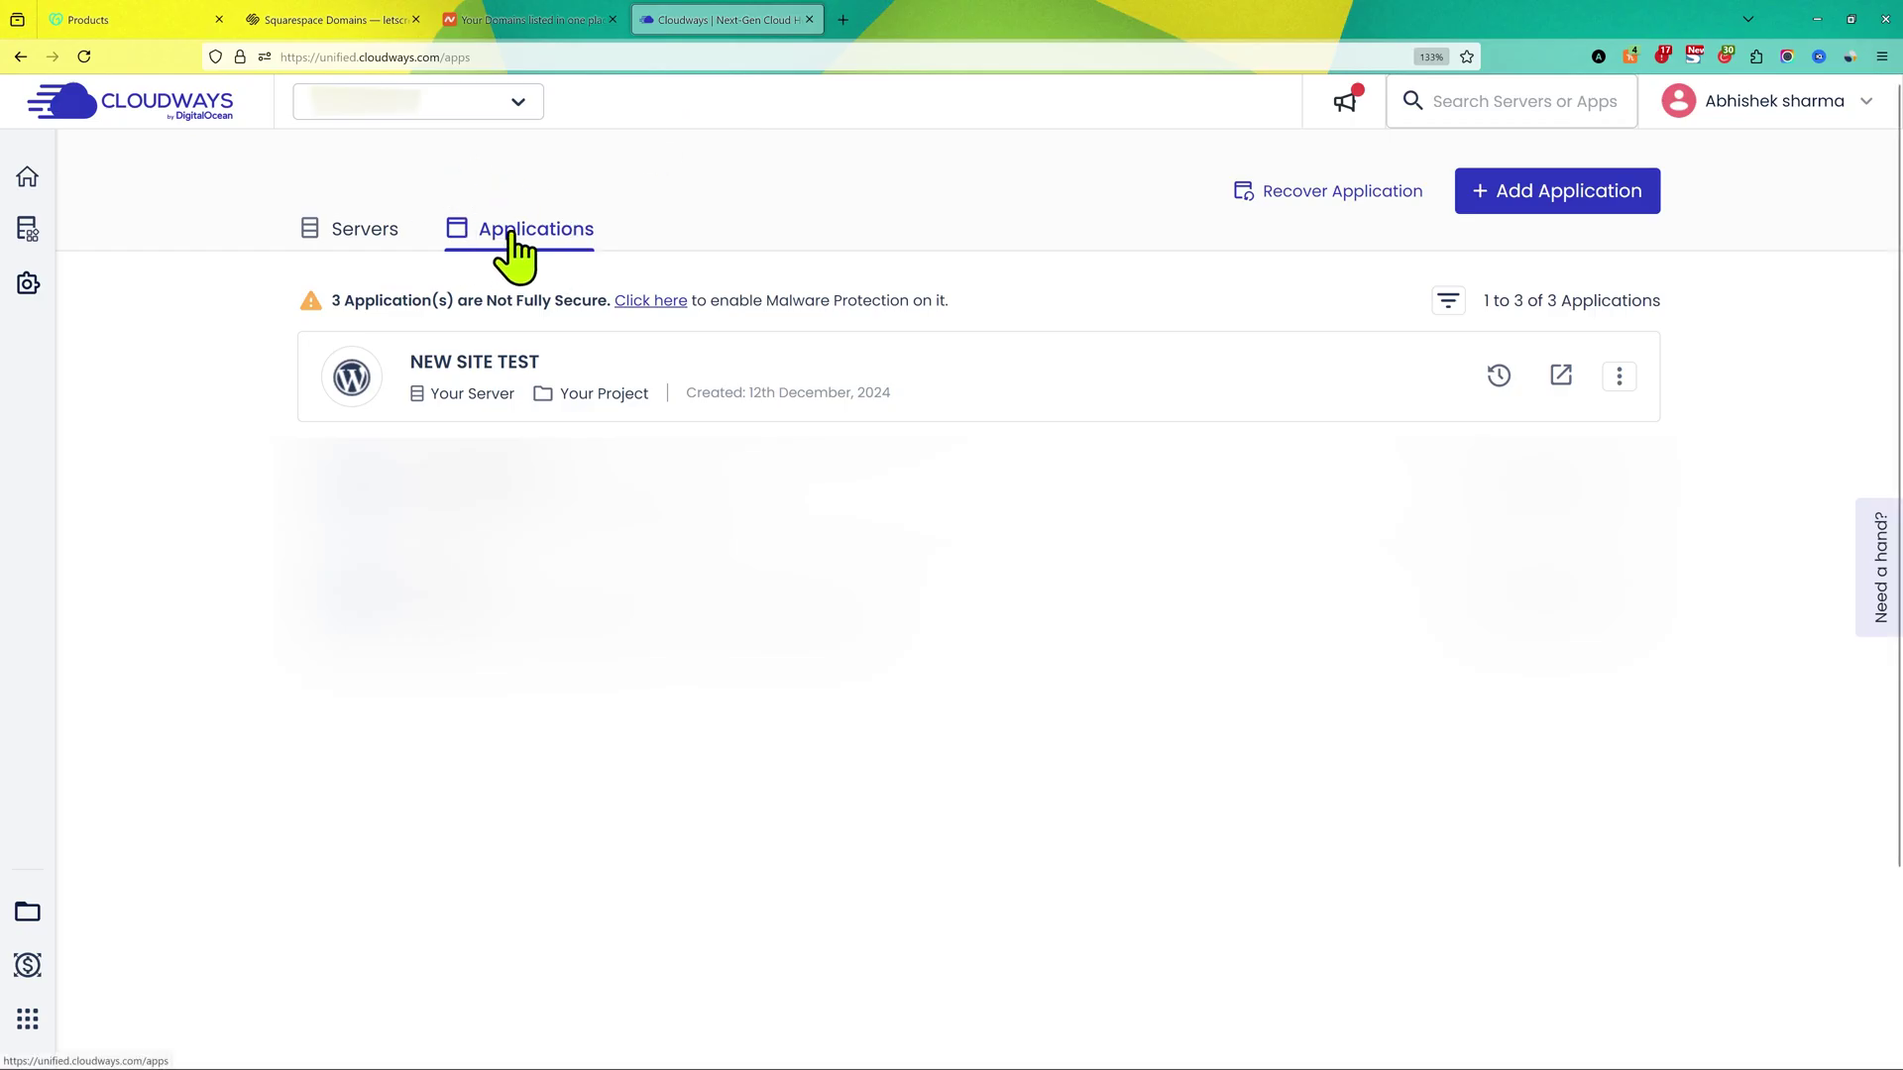
left_click(347, 232)
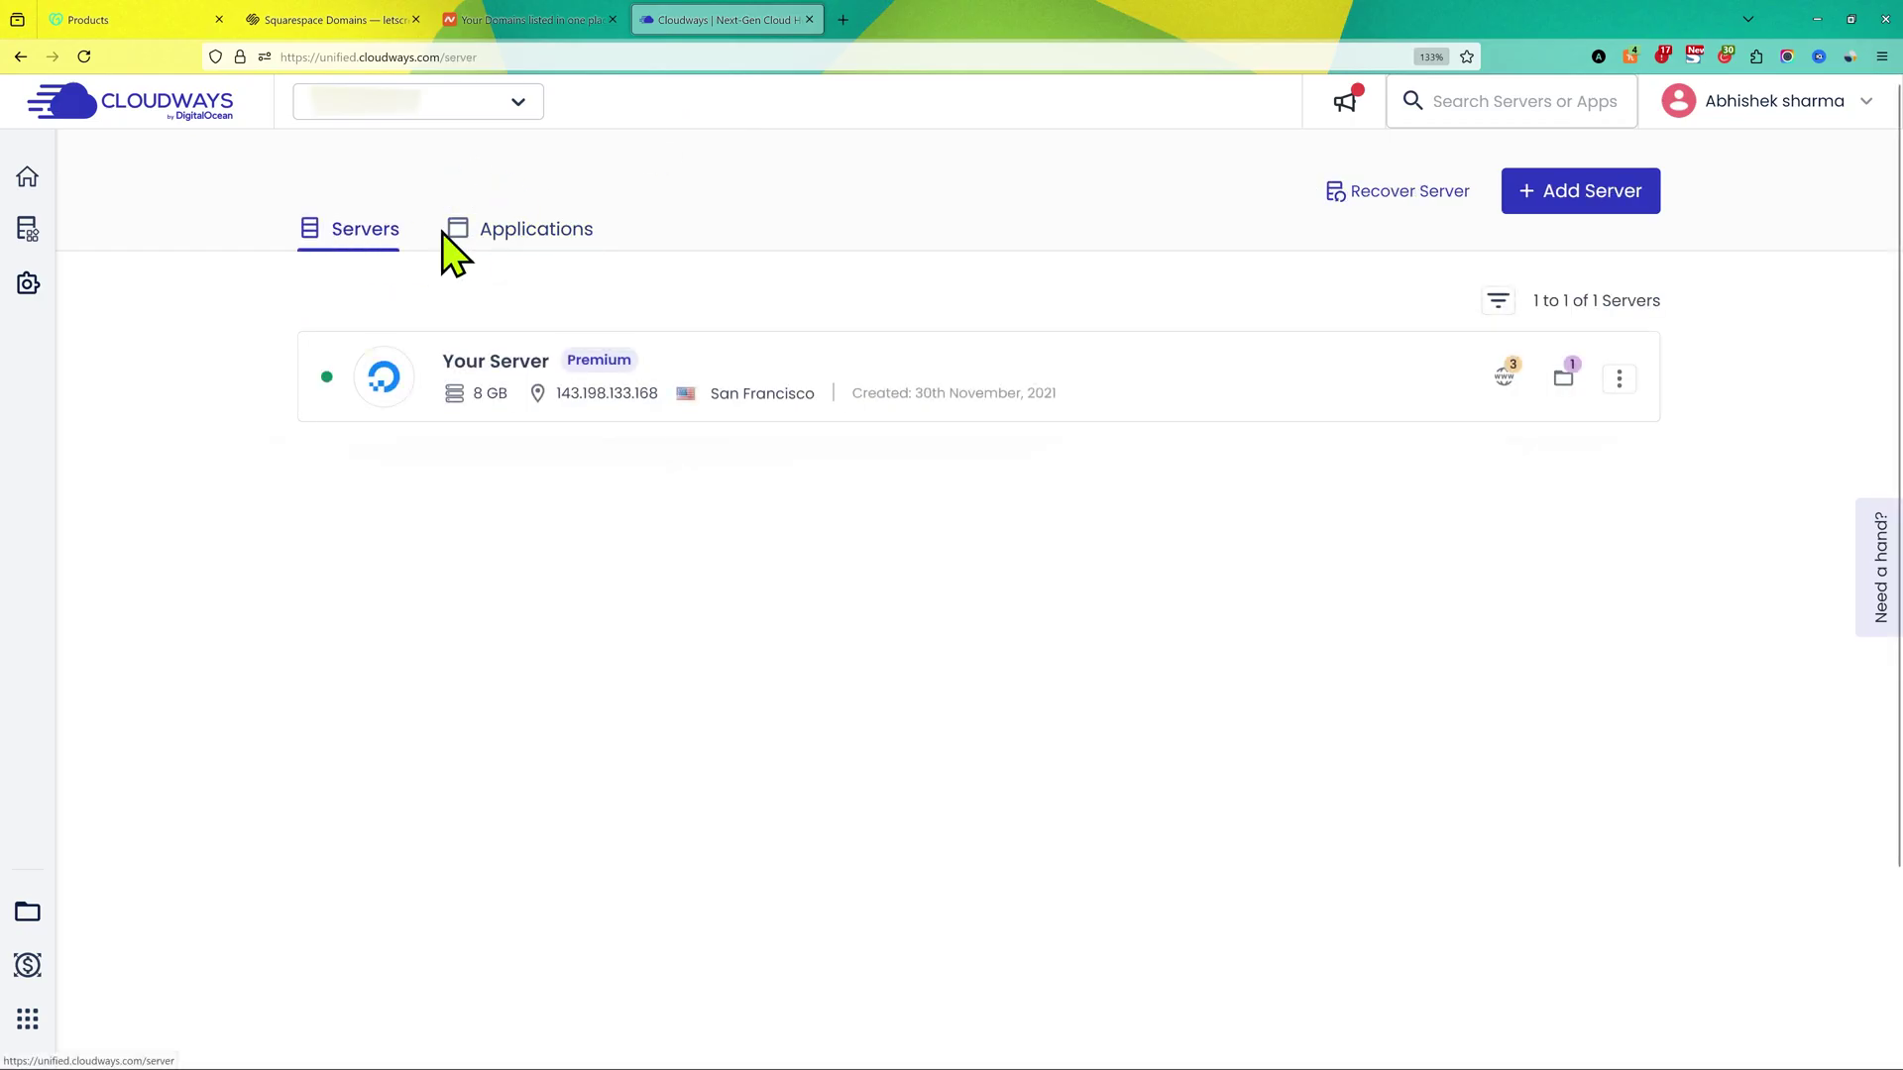
left_click(538, 236)
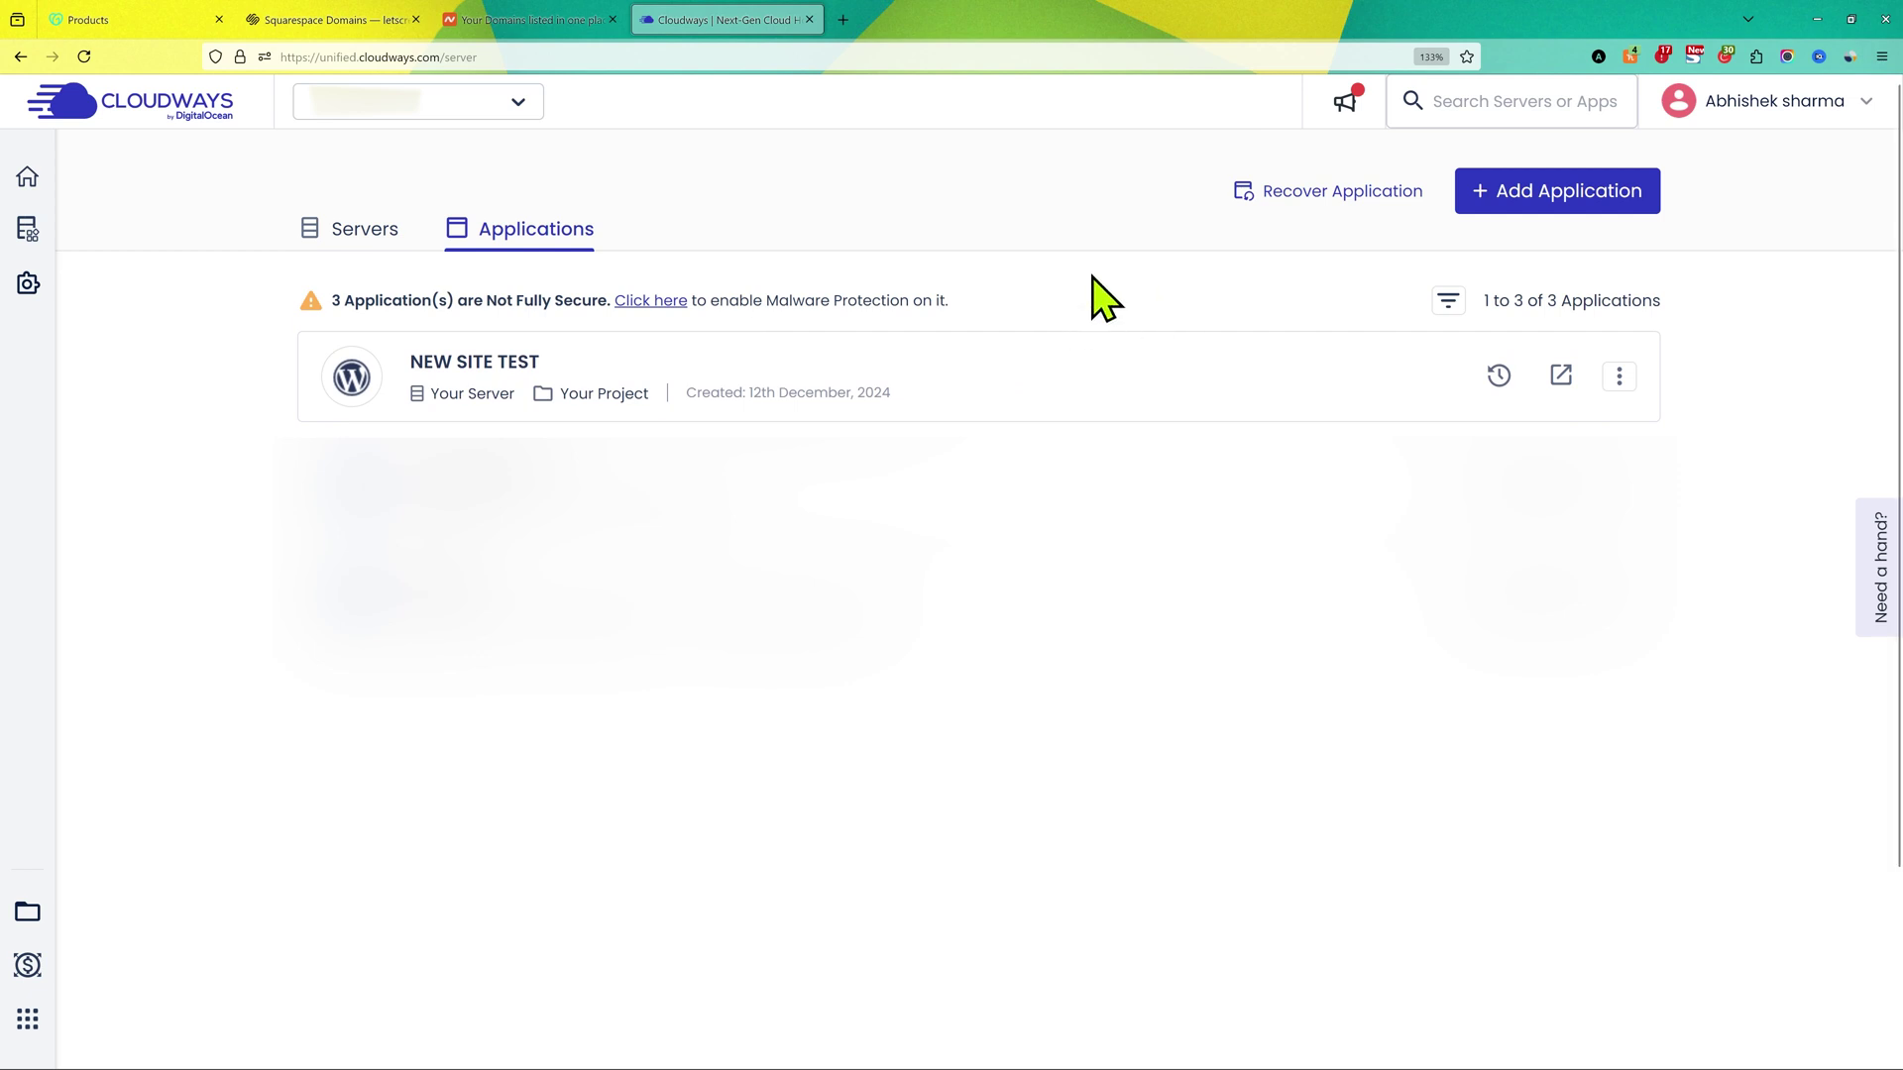
left_click(1544, 190)
left_click(1098, 586)
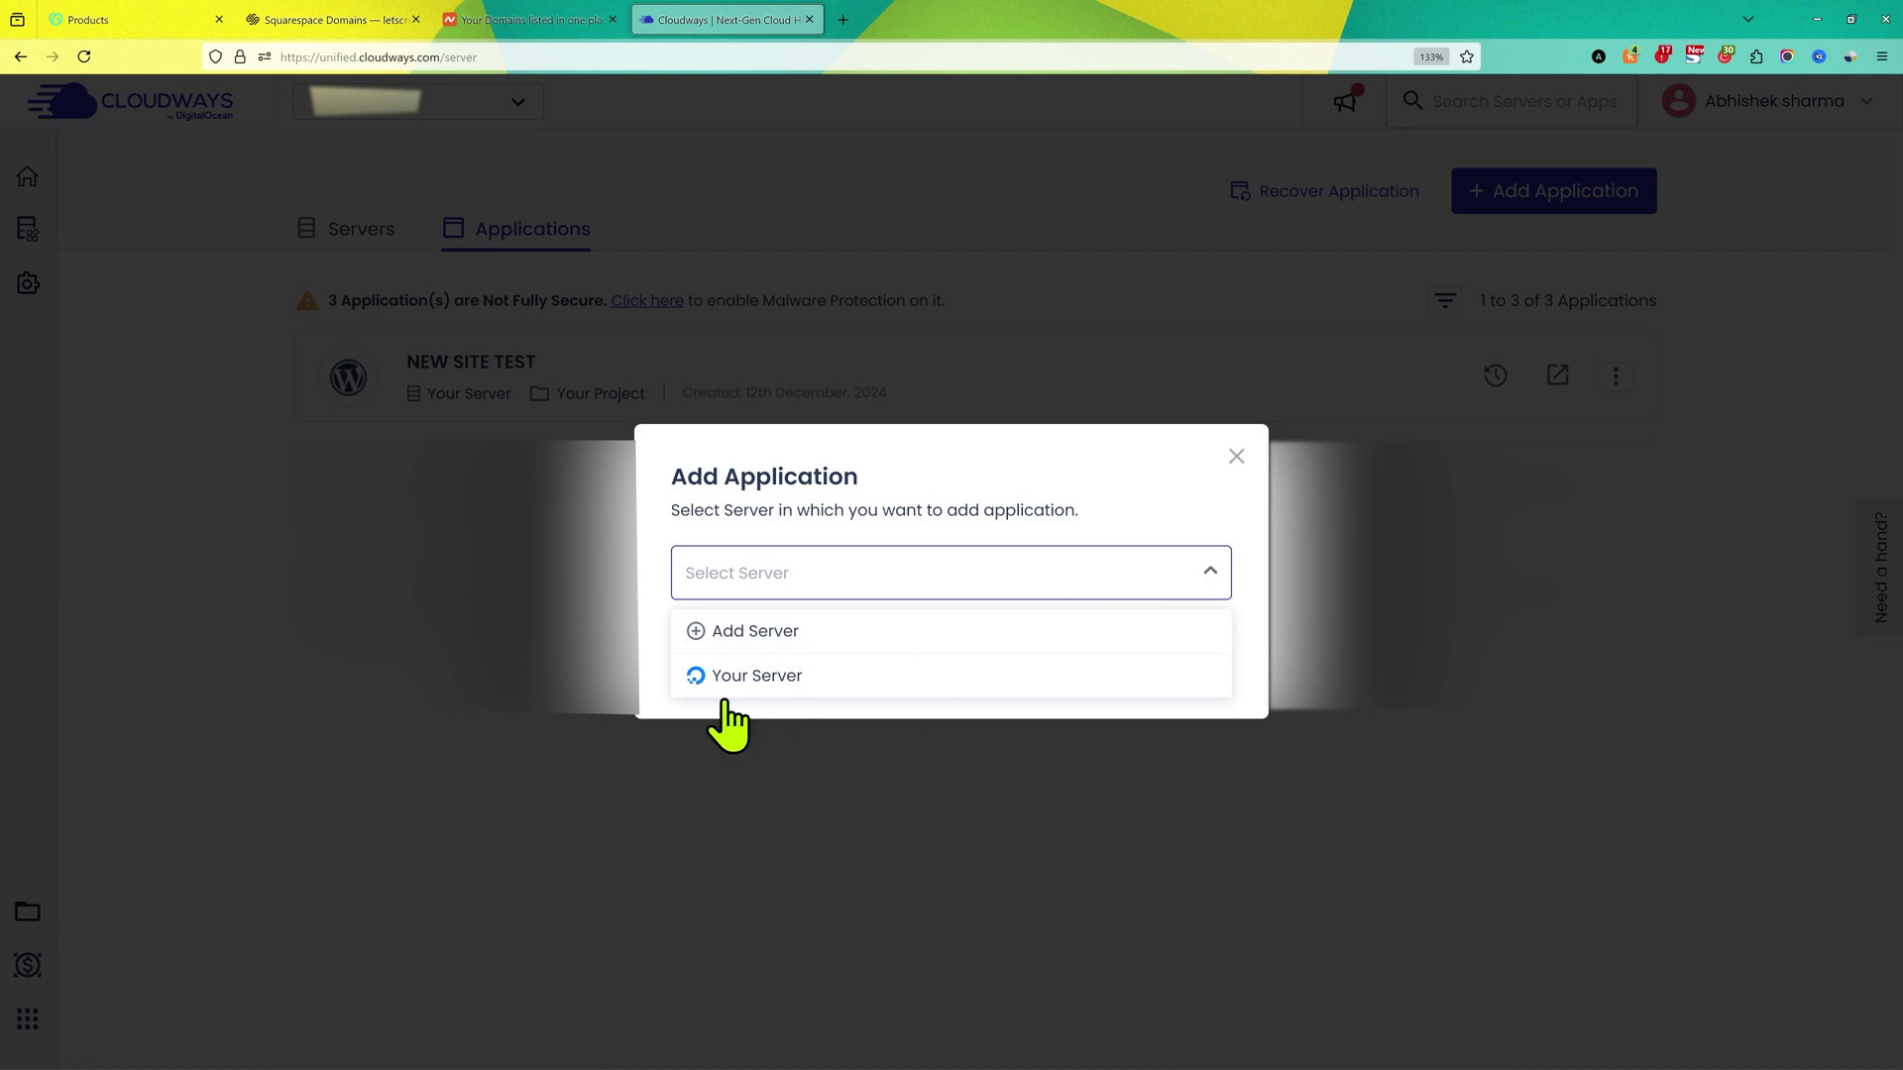
left_click(778, 671)
left_click(1236, 456)
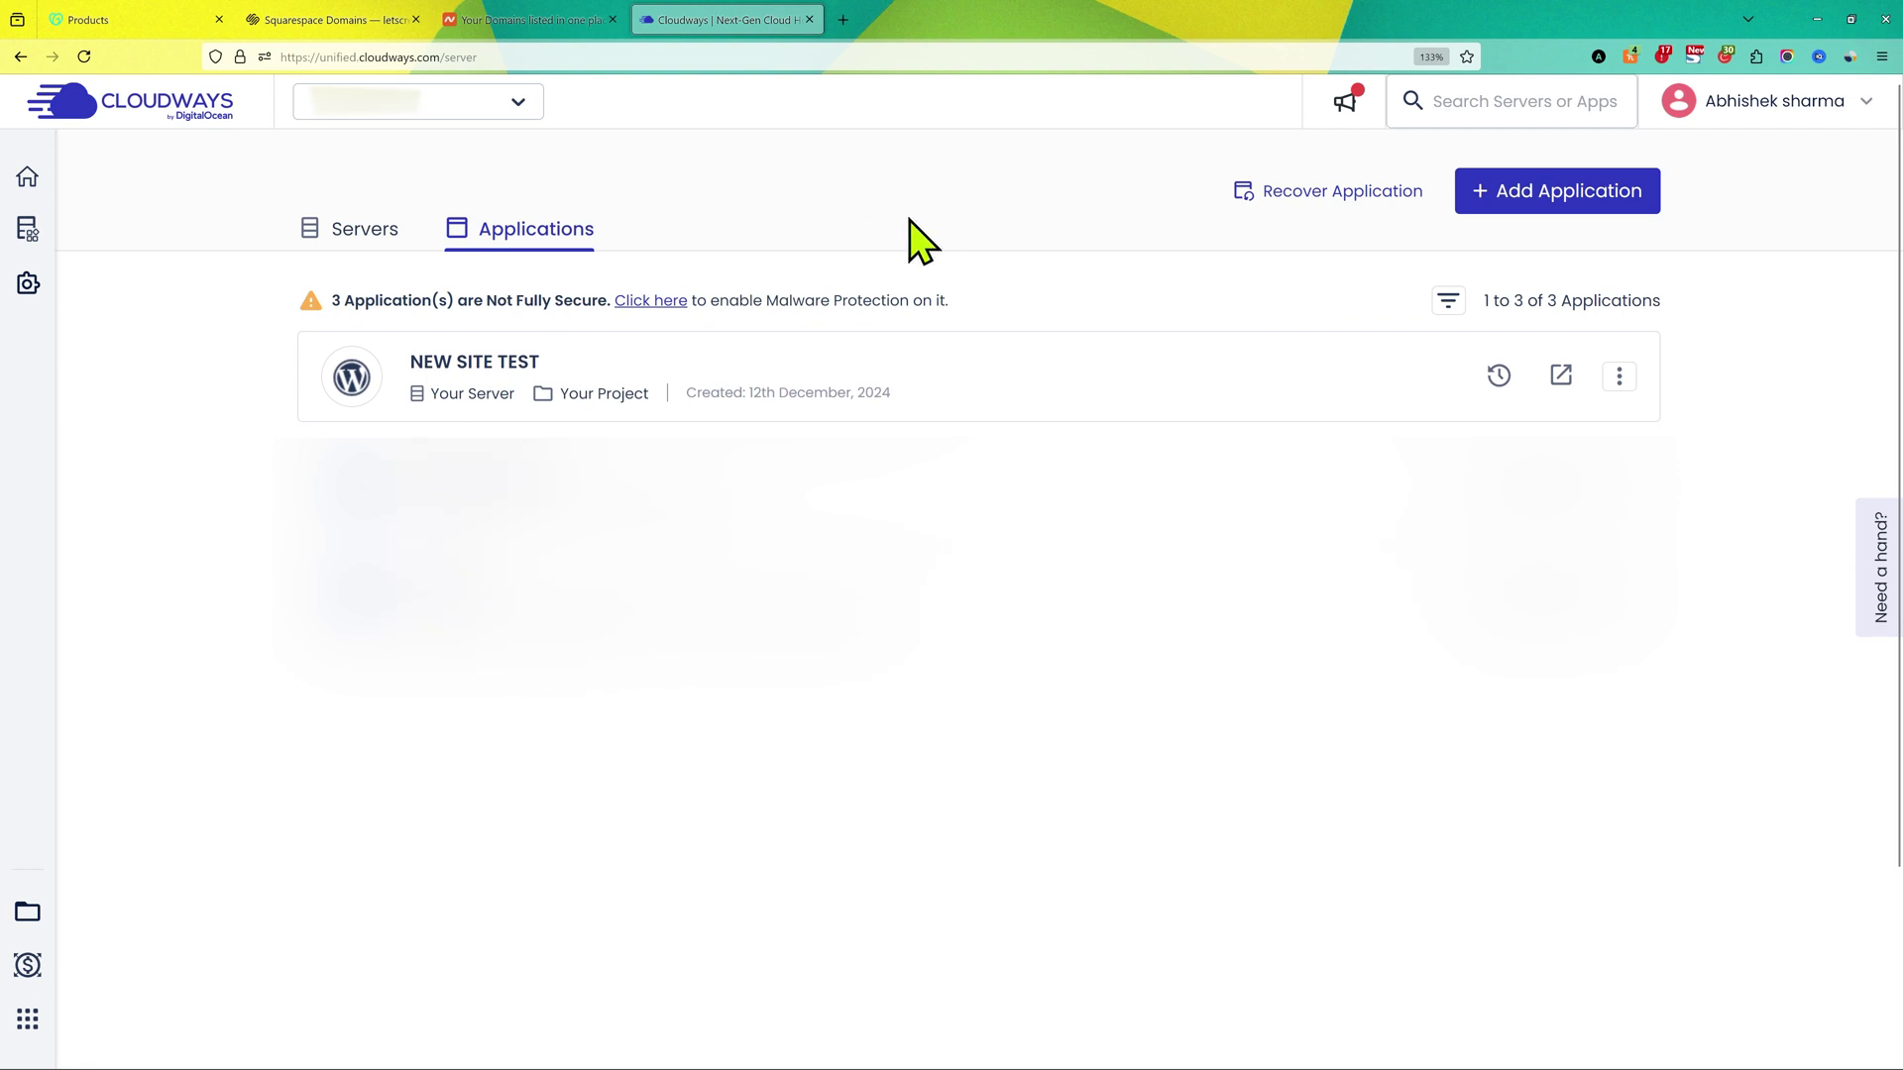
Add ignitechpro.com to NEW SITE TEST's Domain Management as a wildcard alias and save.
left_click(479, 375)
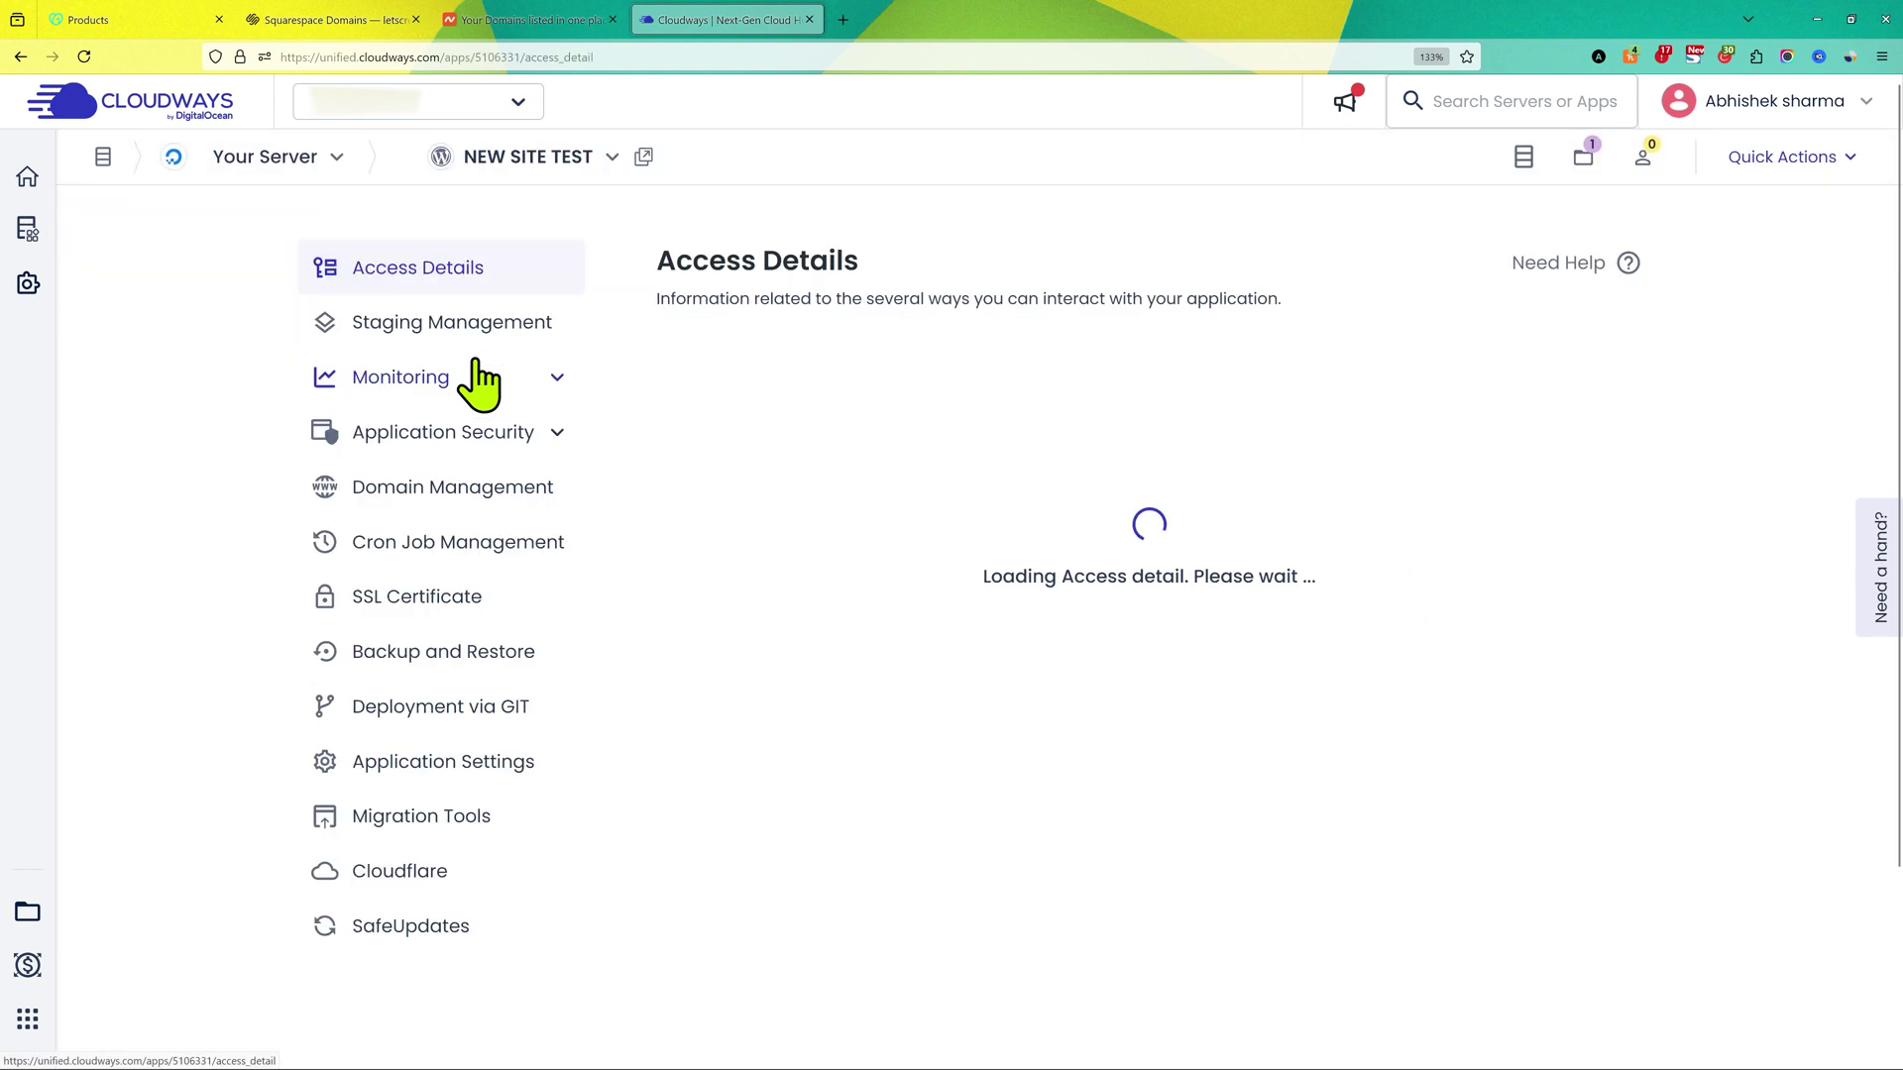
left_click(479, 491)
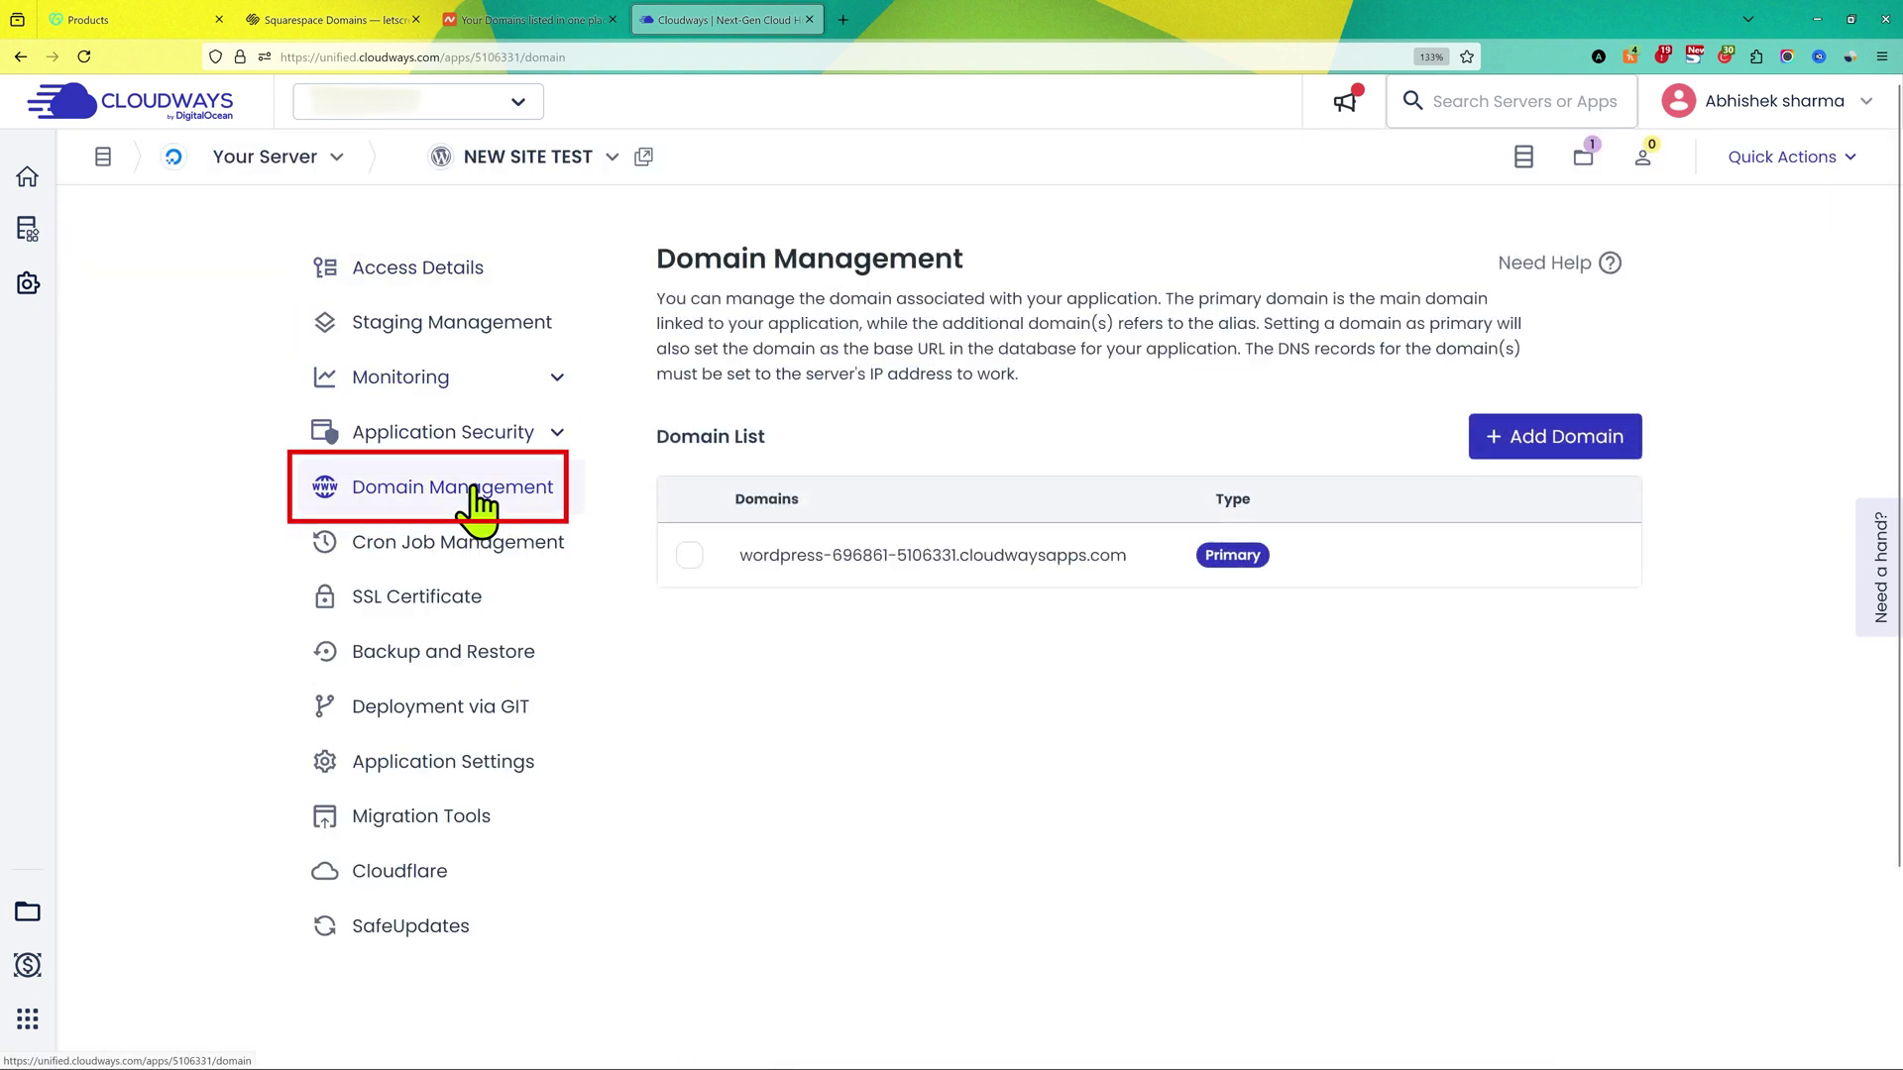
left_click(1555, 448)
left_click(843, 501)
type("ignitechpro")
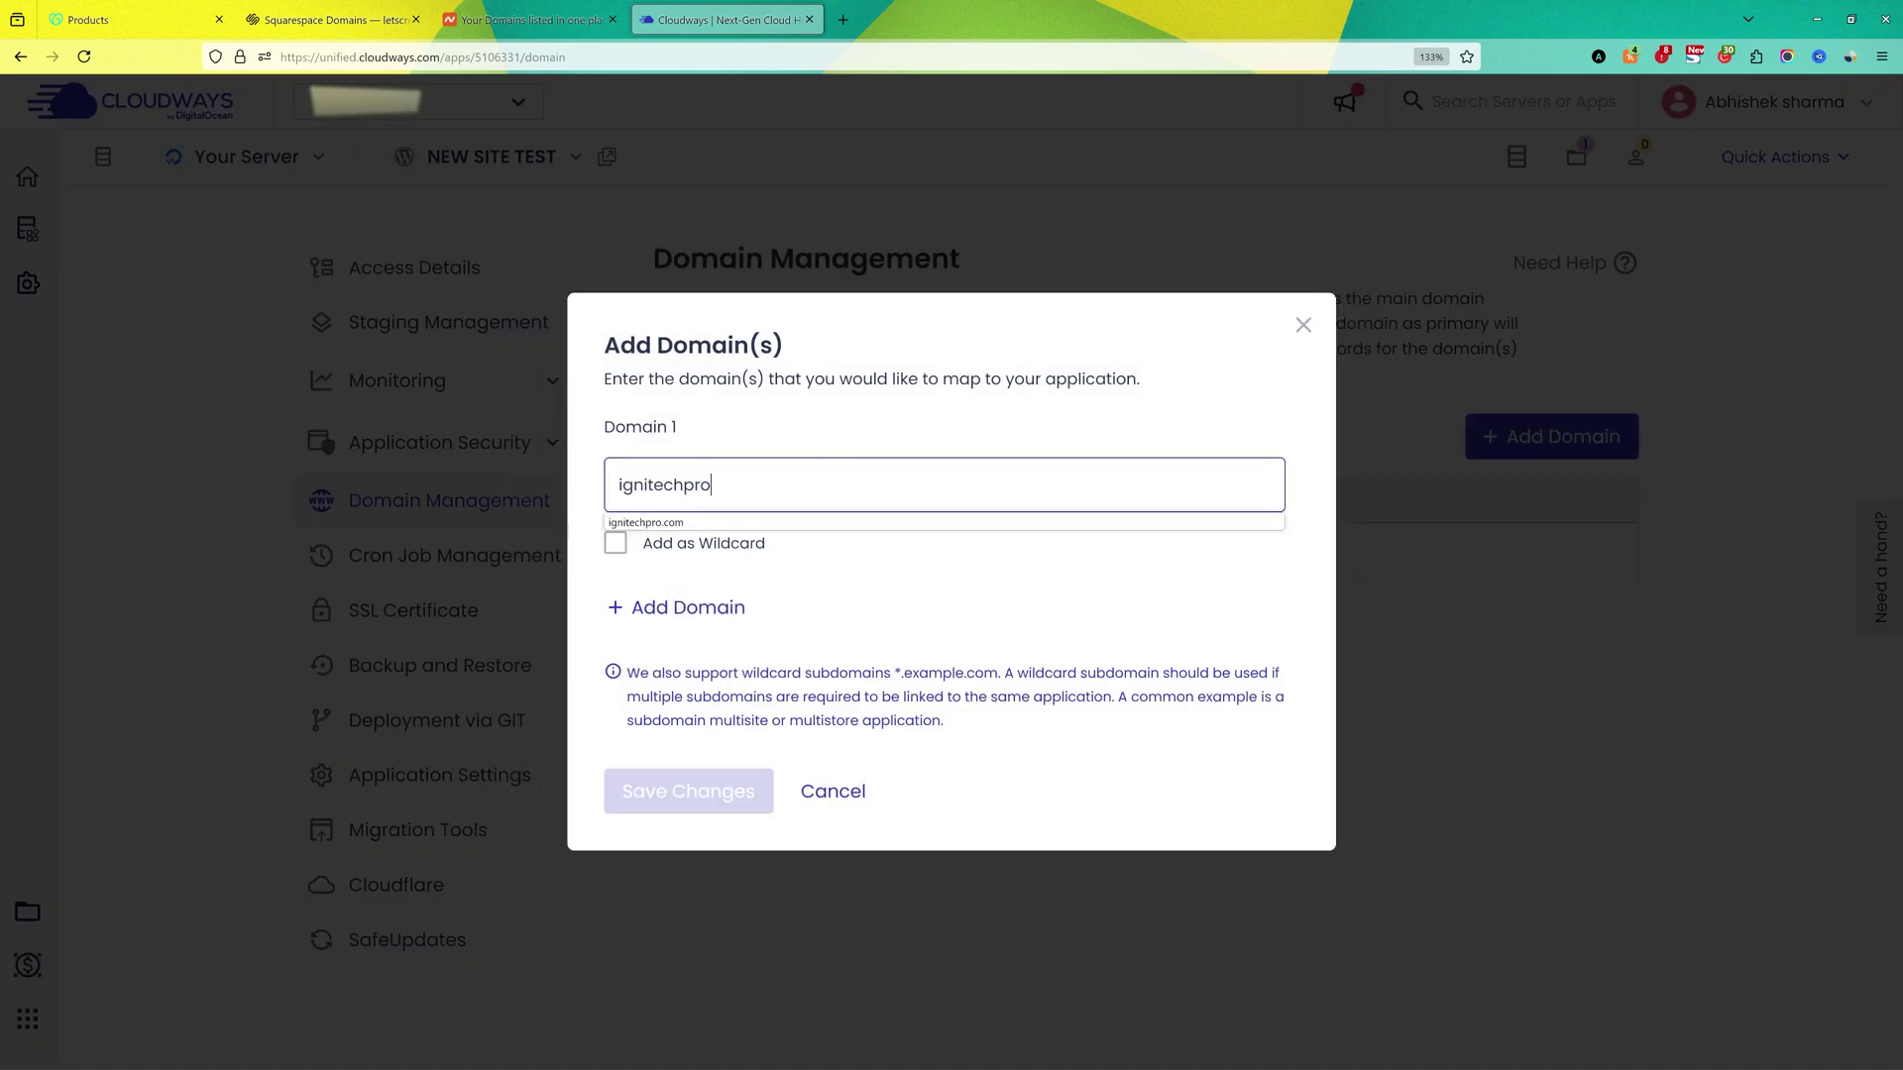
type(".com")
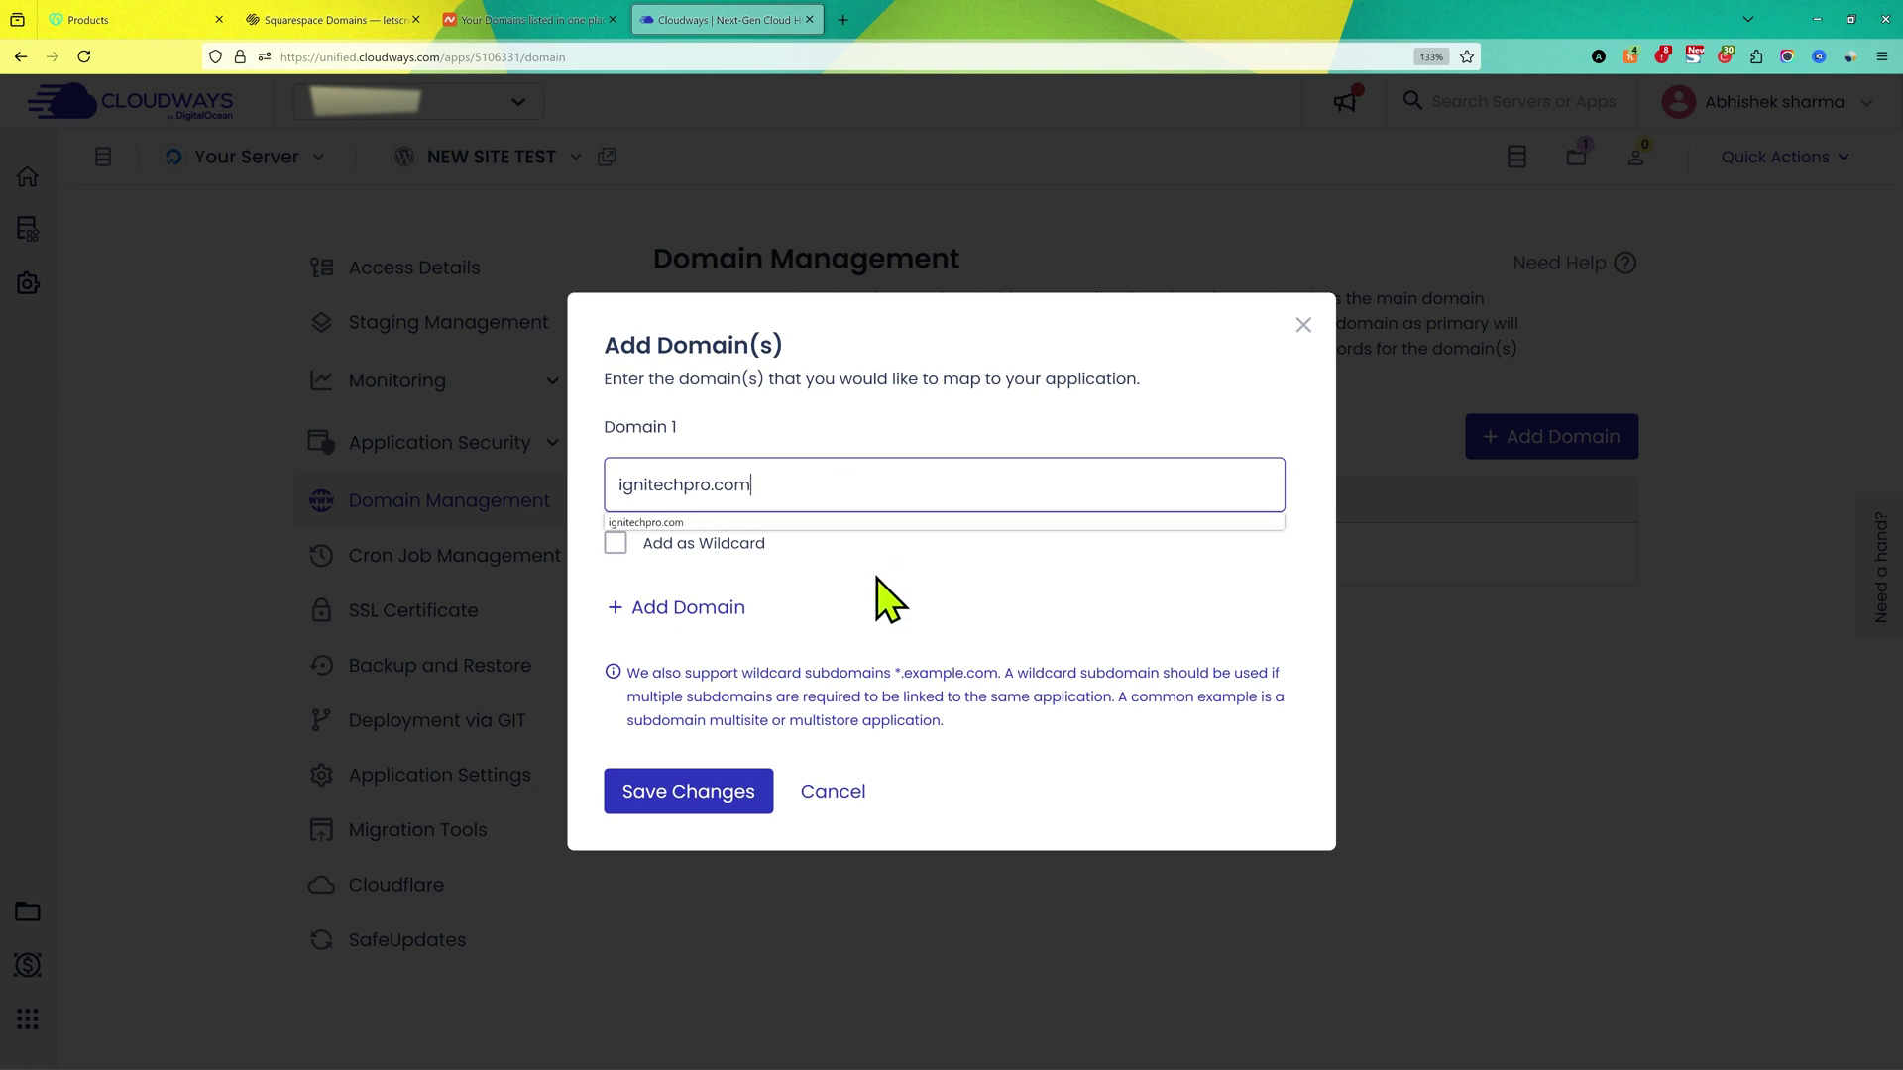
left_click(858, 600)
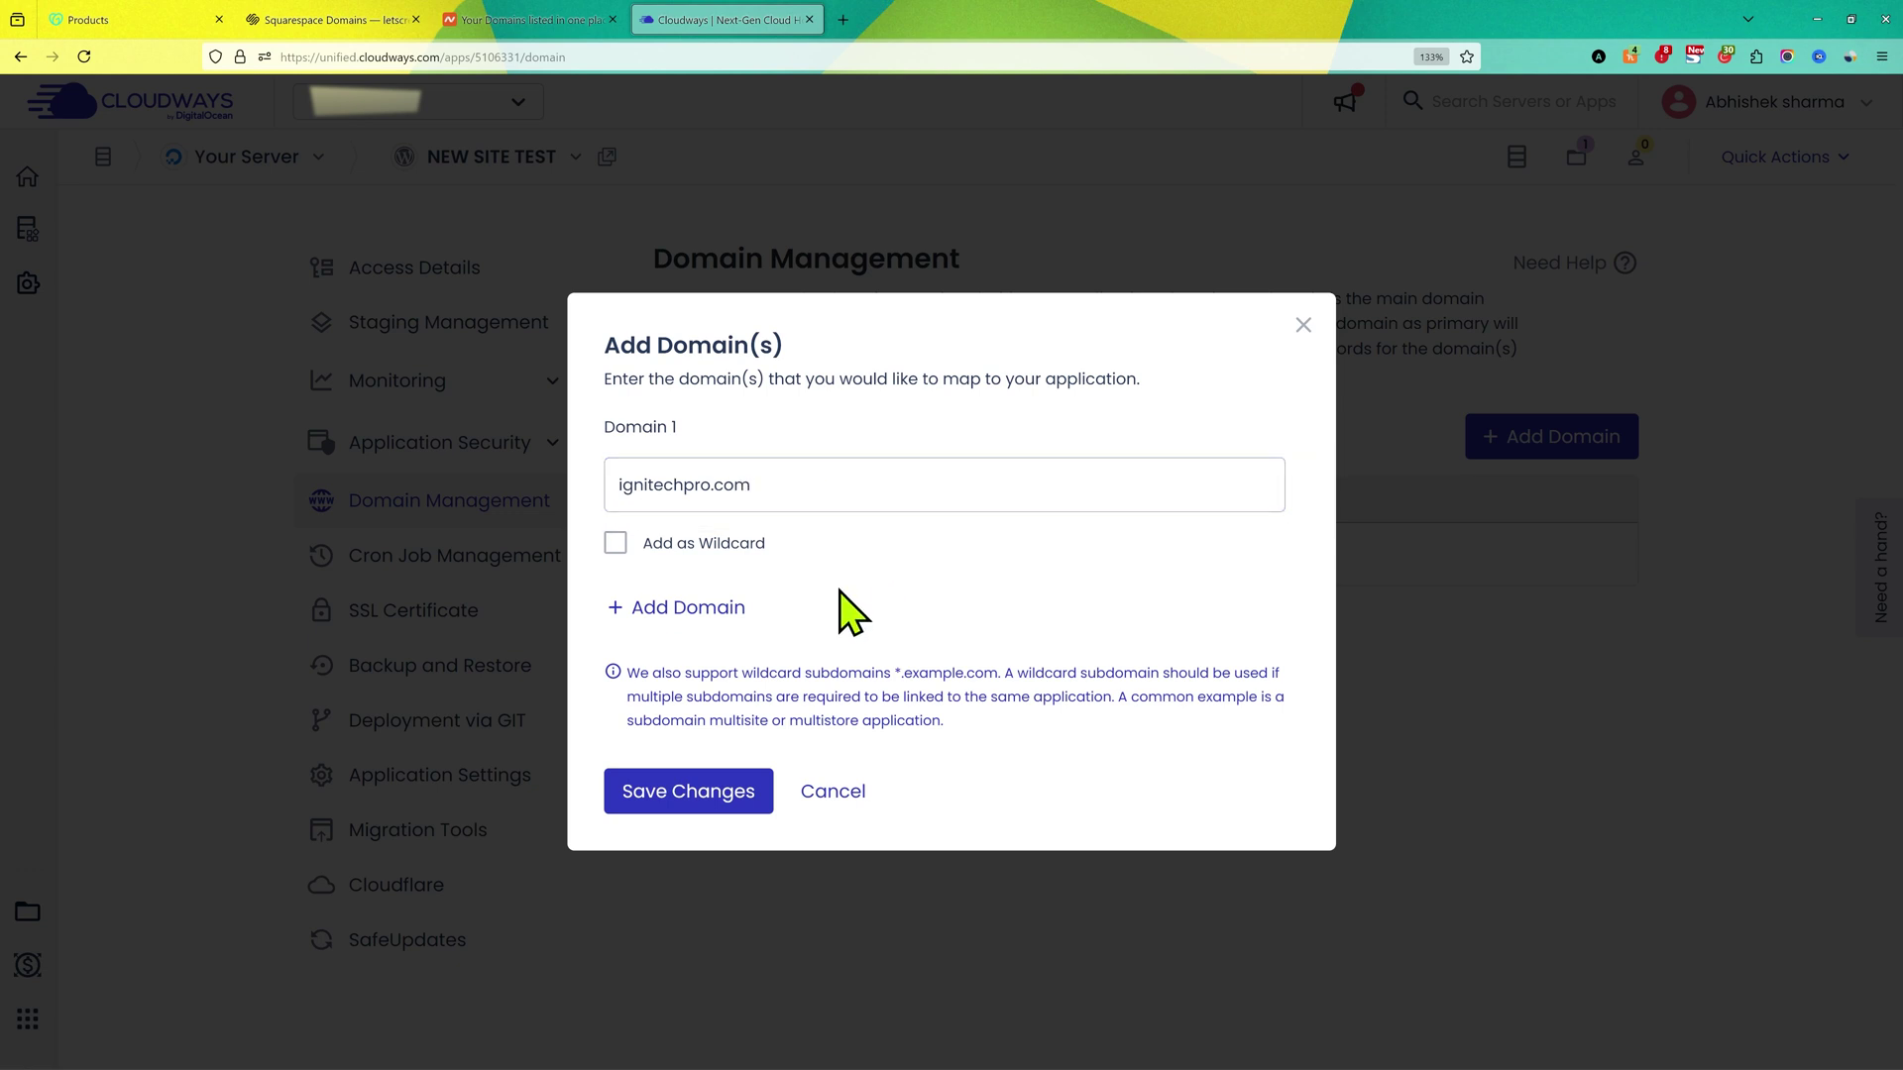
left_click(616, 544)
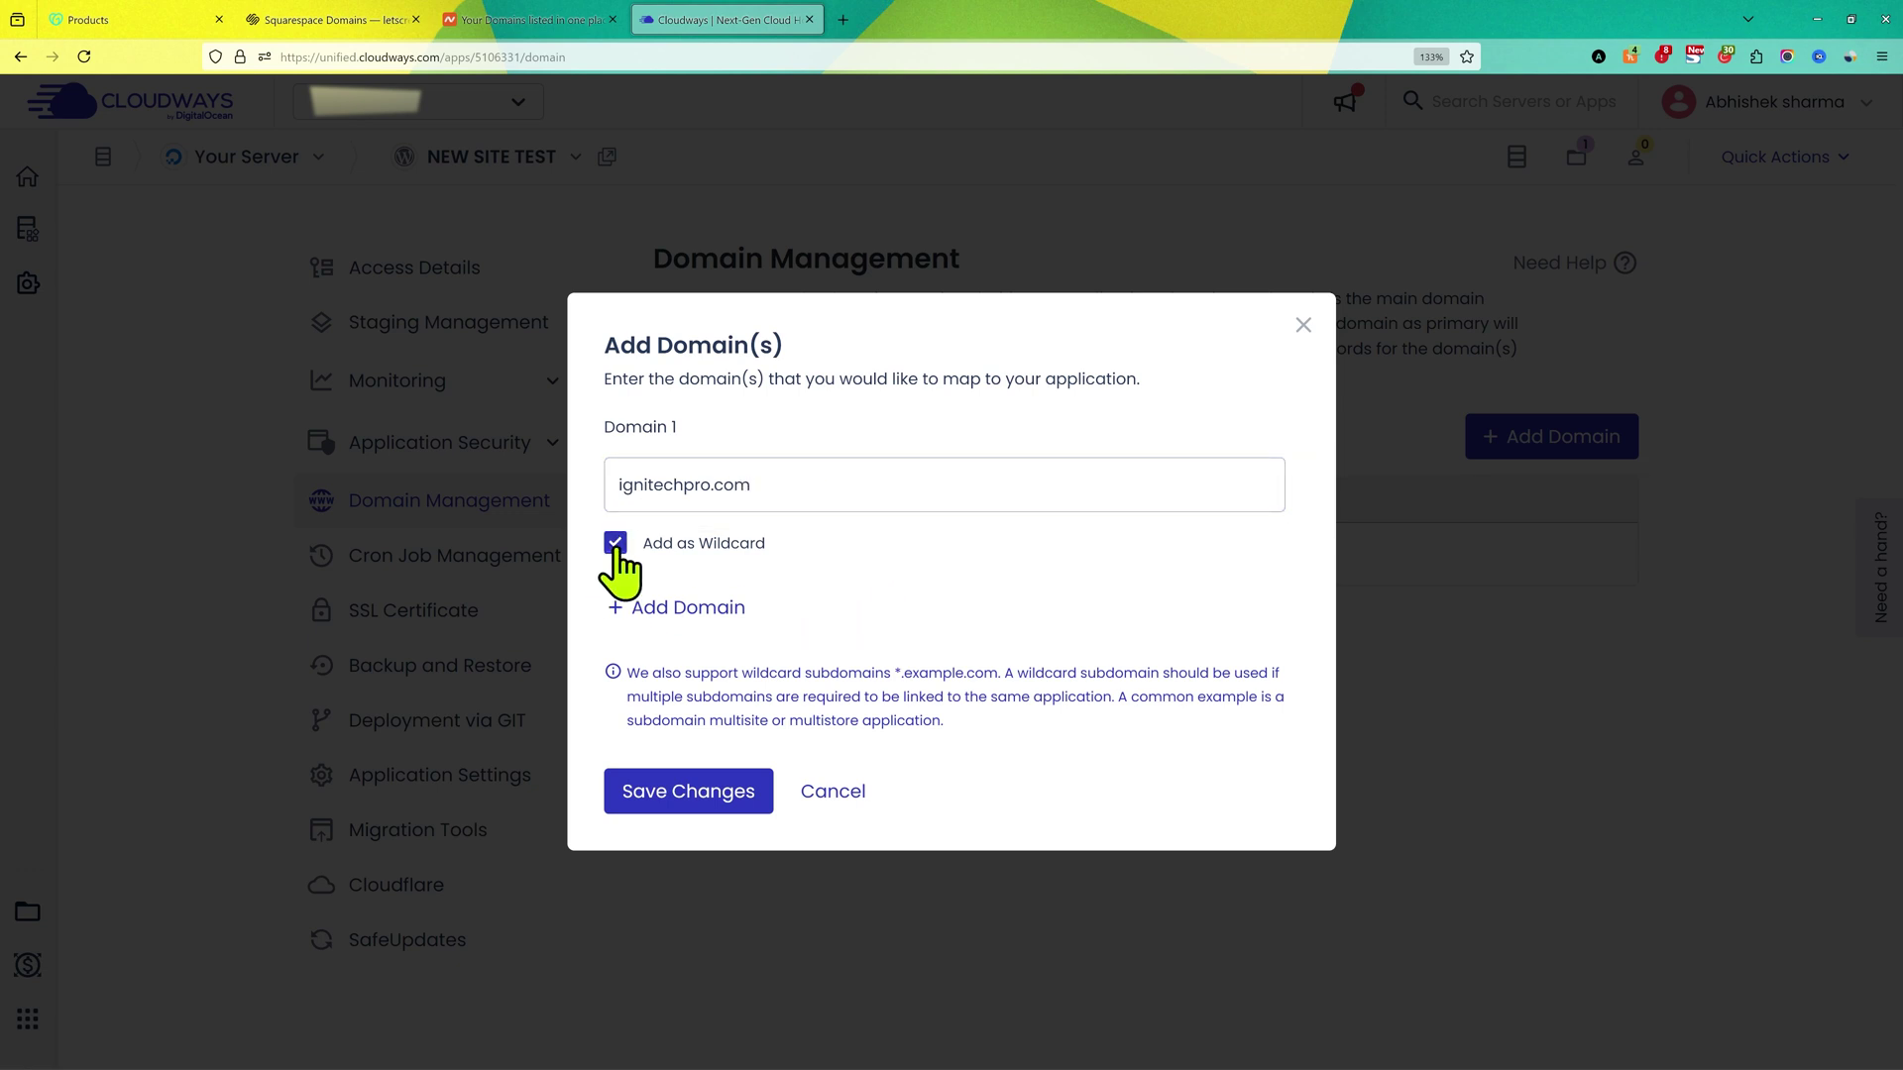
left_click(709, 792)
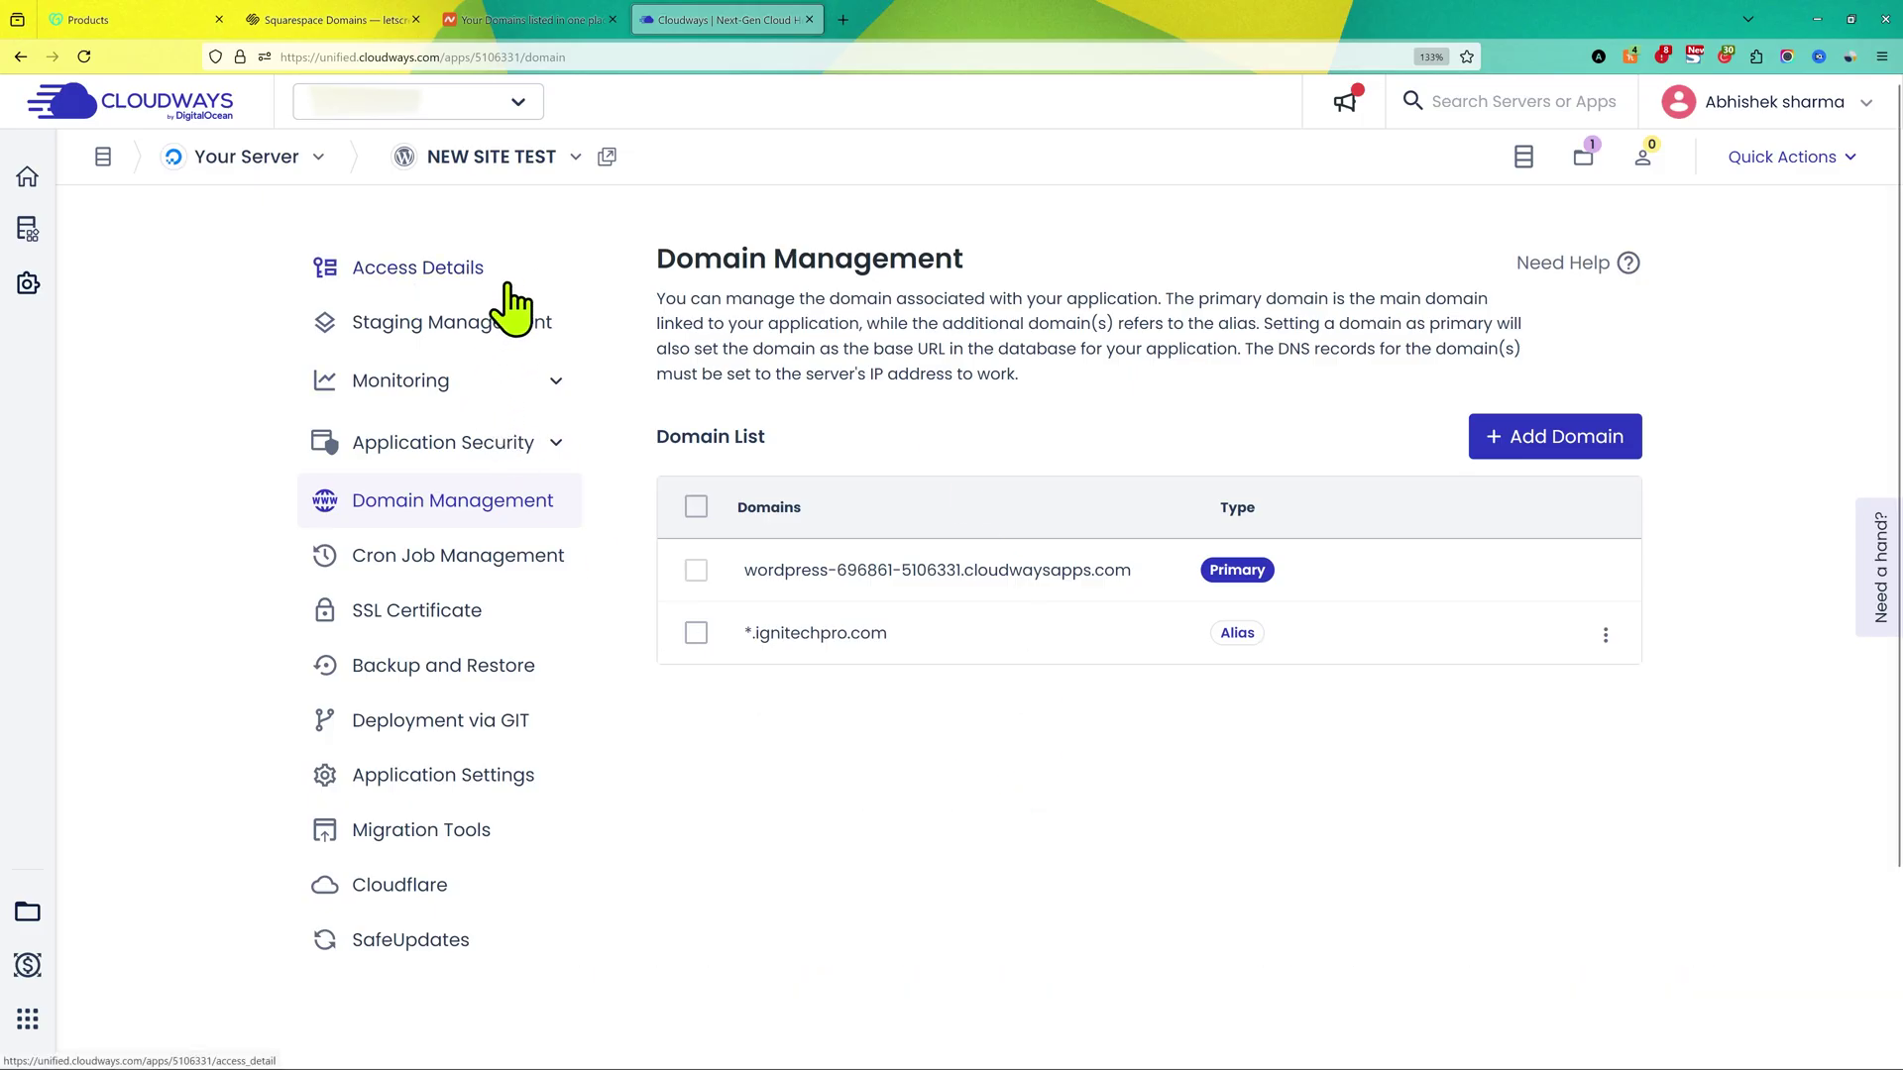
Copy NEW SITE TEST's Public IP 143.198.133.168 from Access Details and return to GoDaddy.
left_click(430, 277)
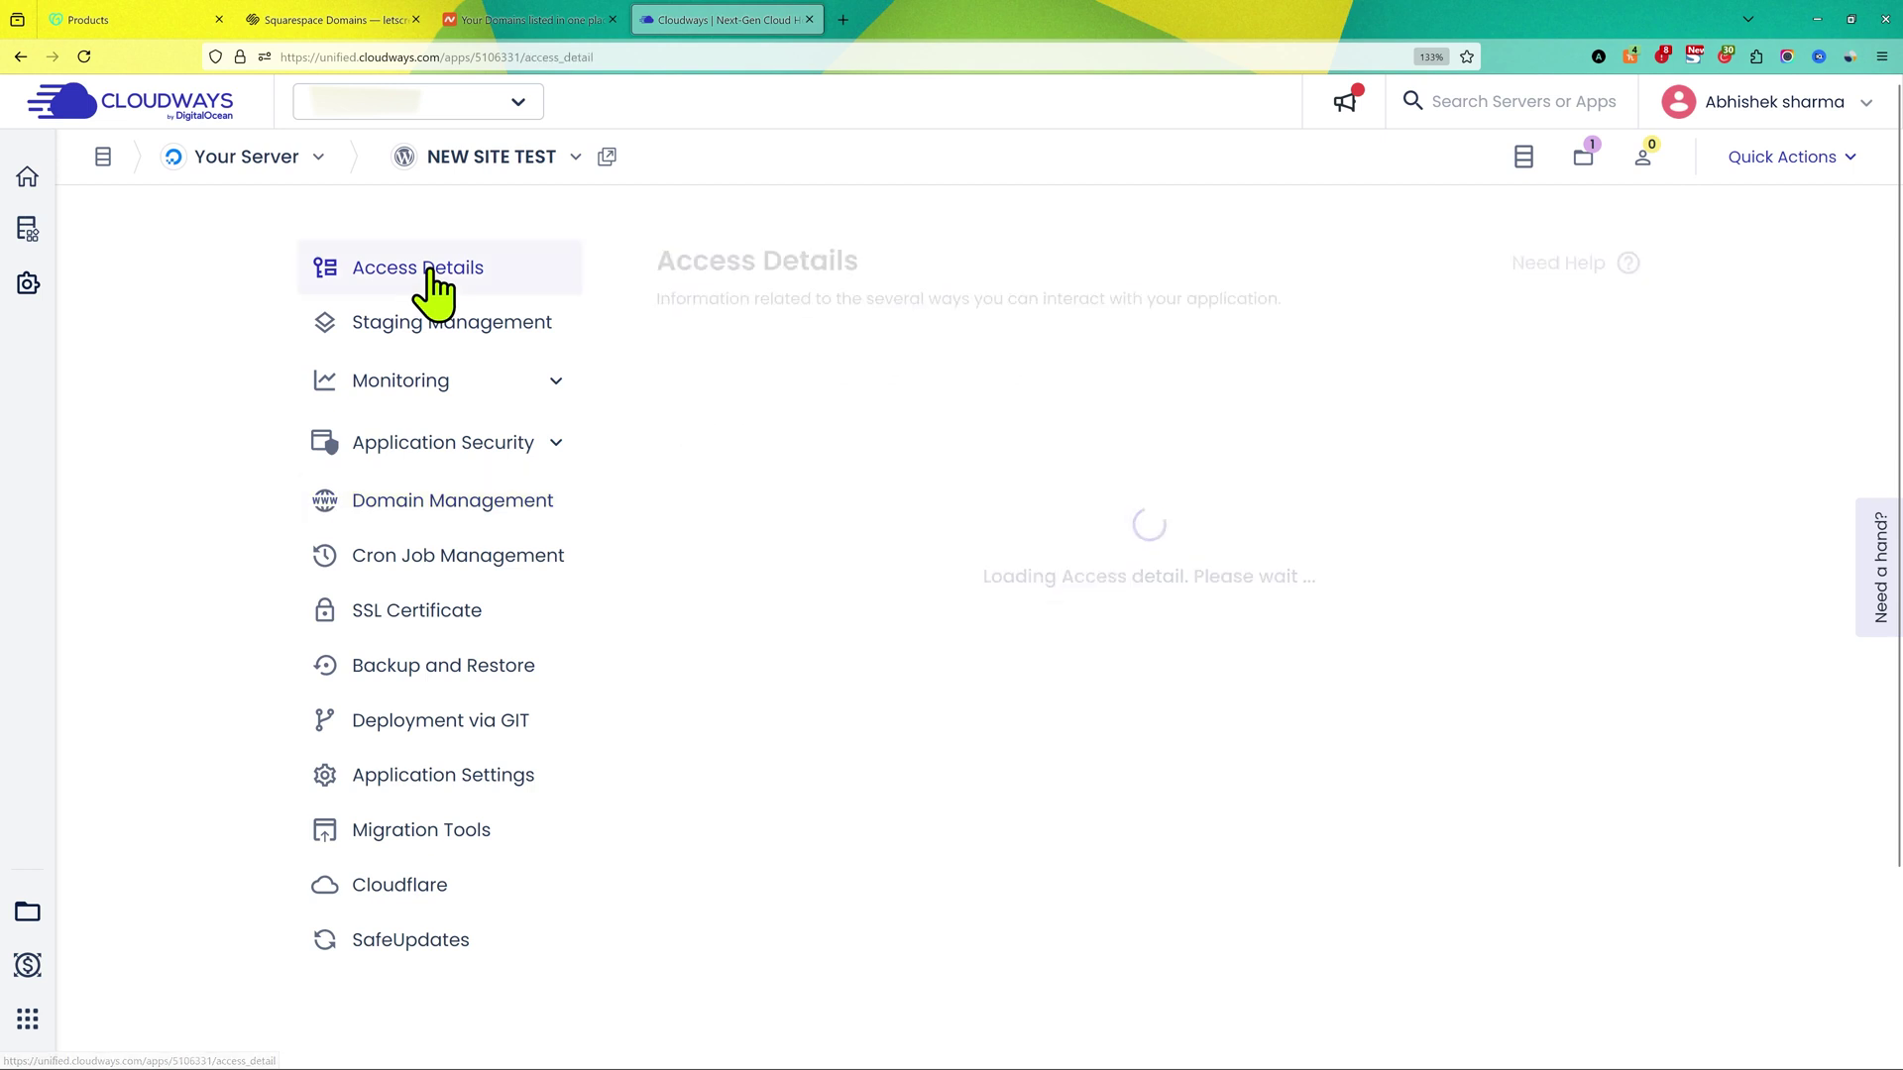
scroll(905, 555, "down", 6)
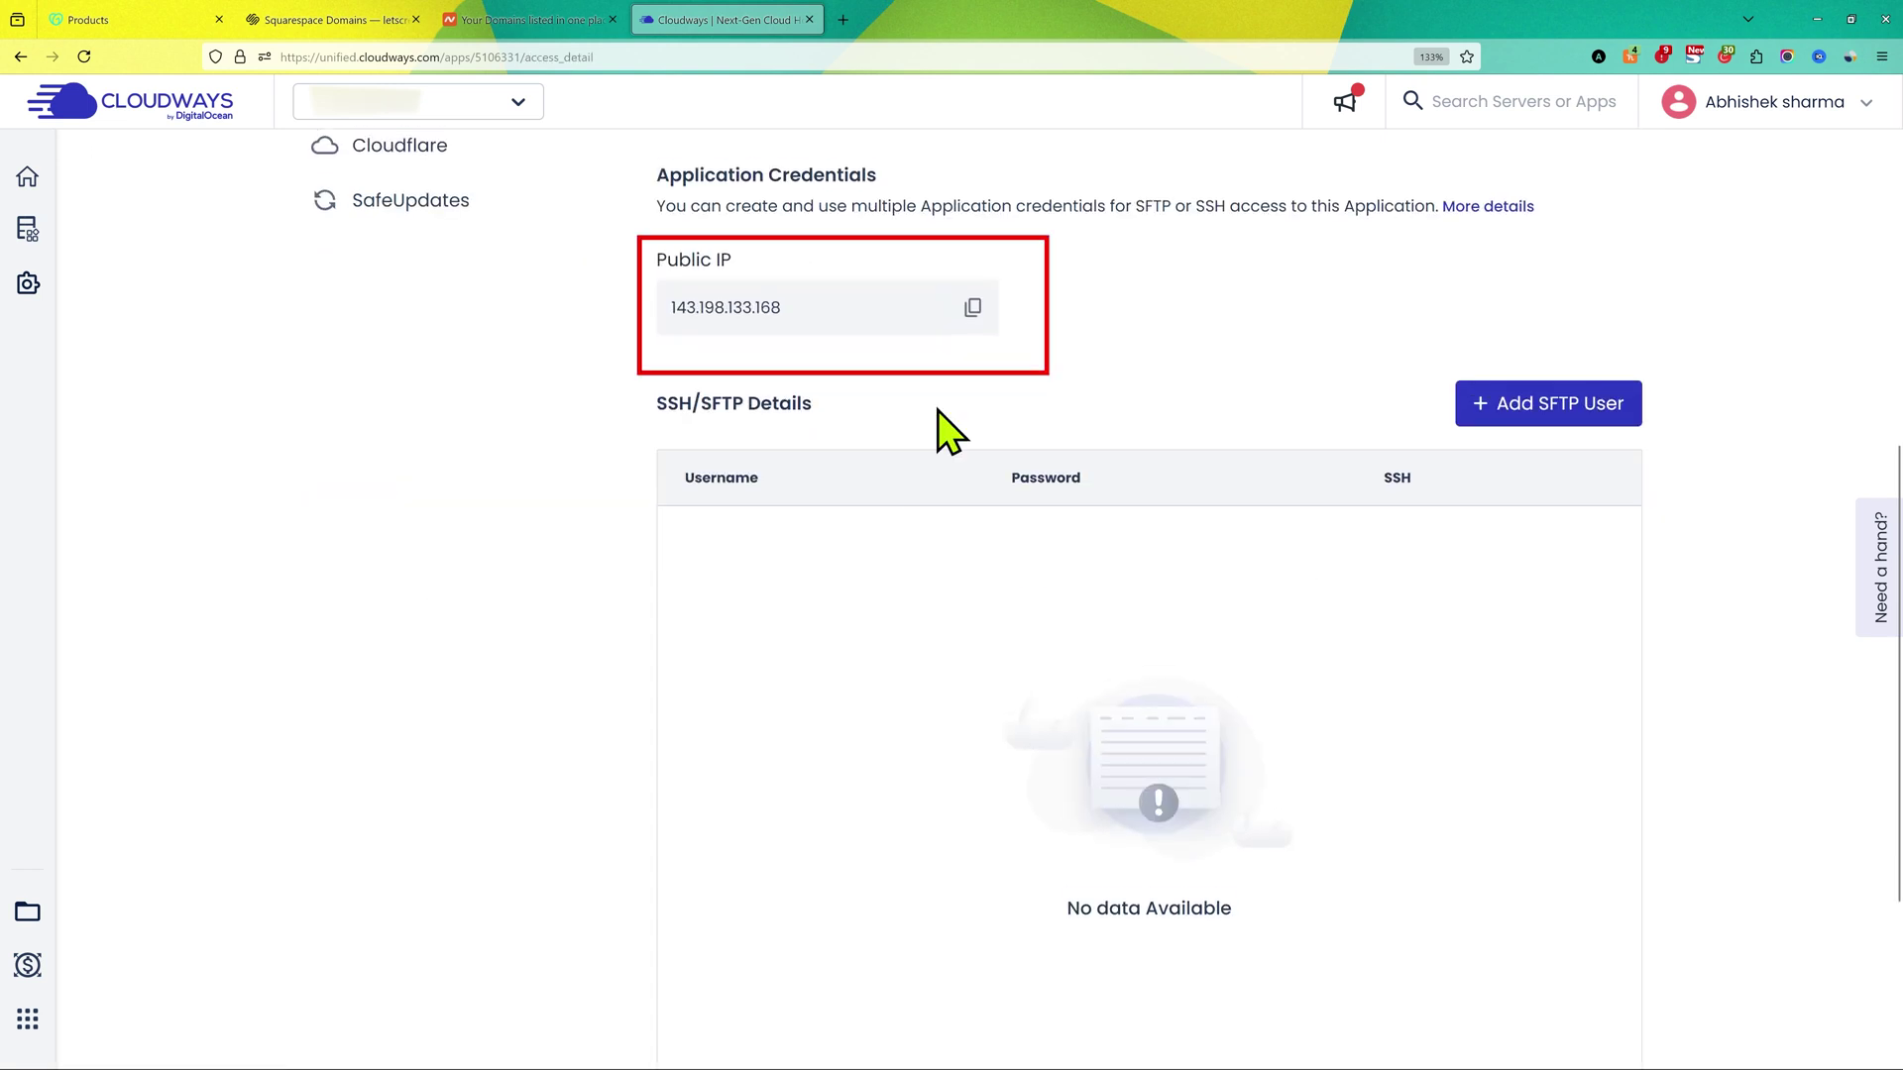
left_click(968, 310)
scroll(476, 445, "down", 2)
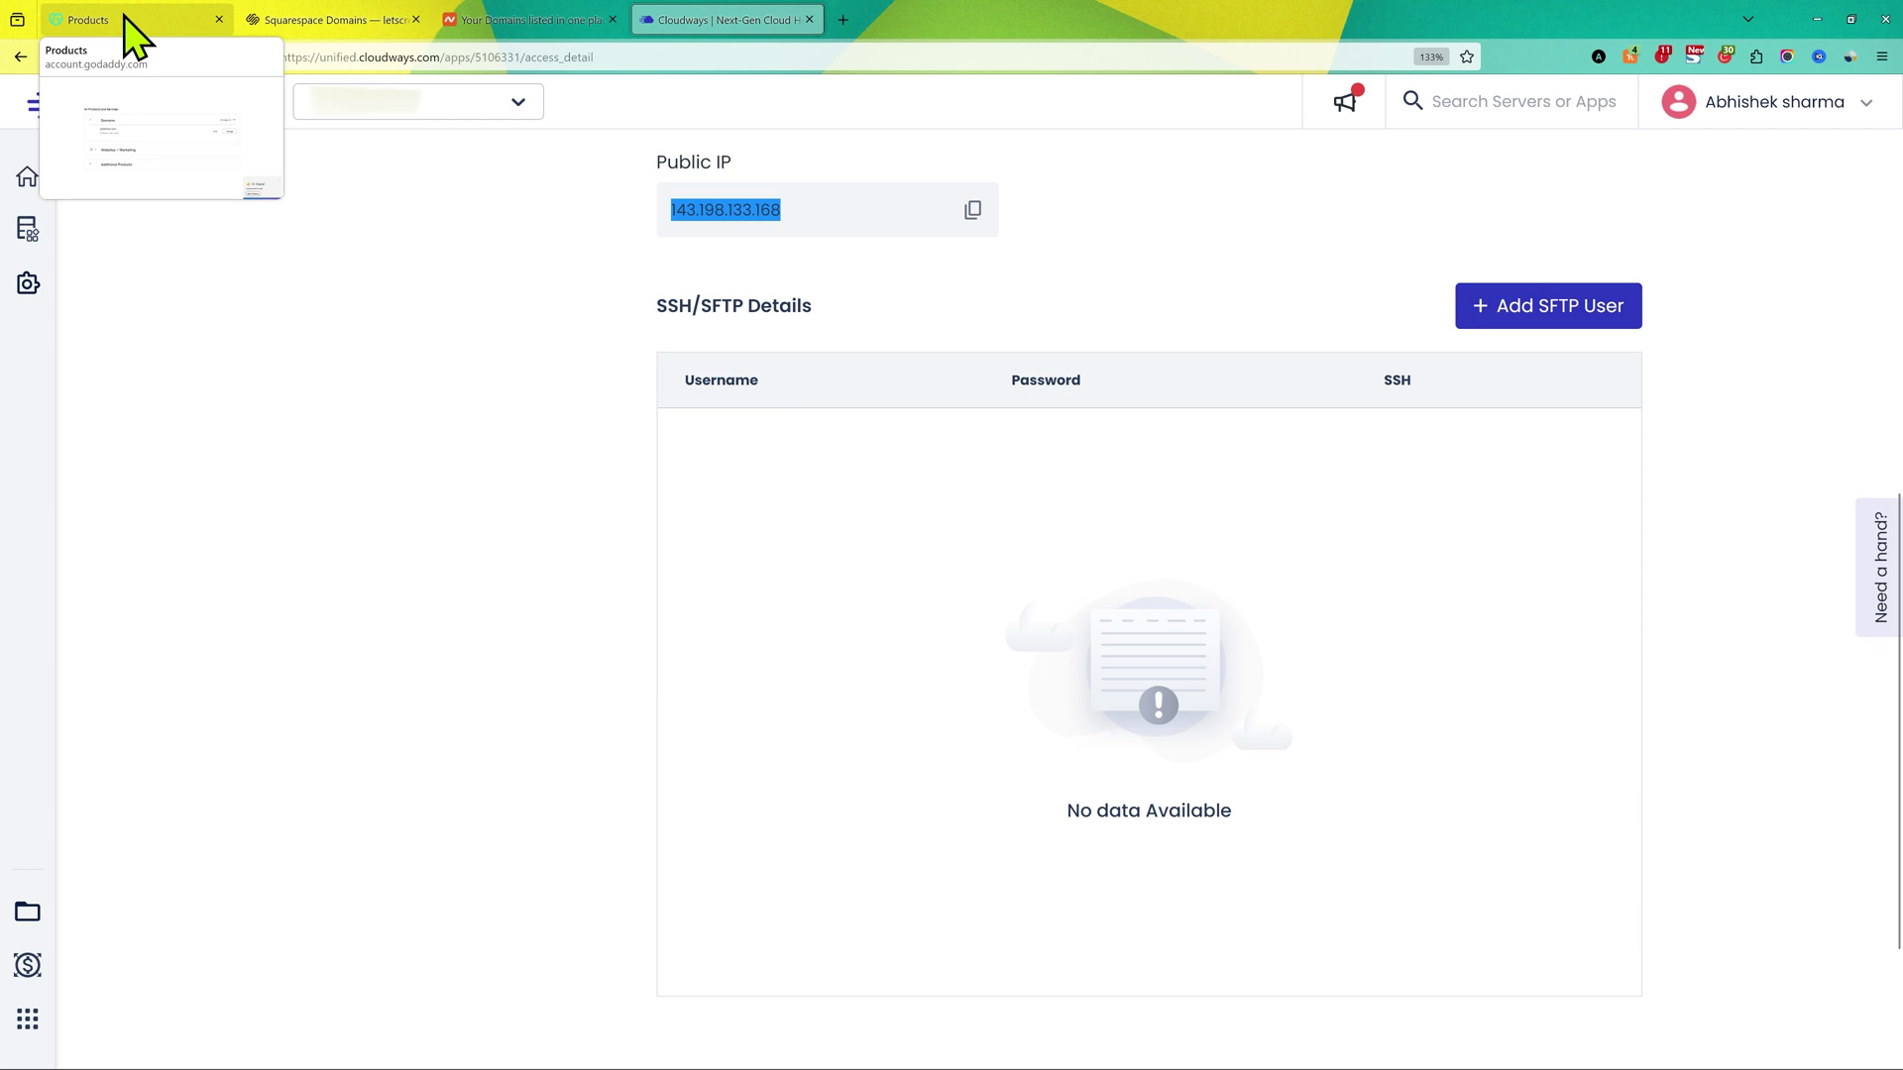
left_click(123, 16)
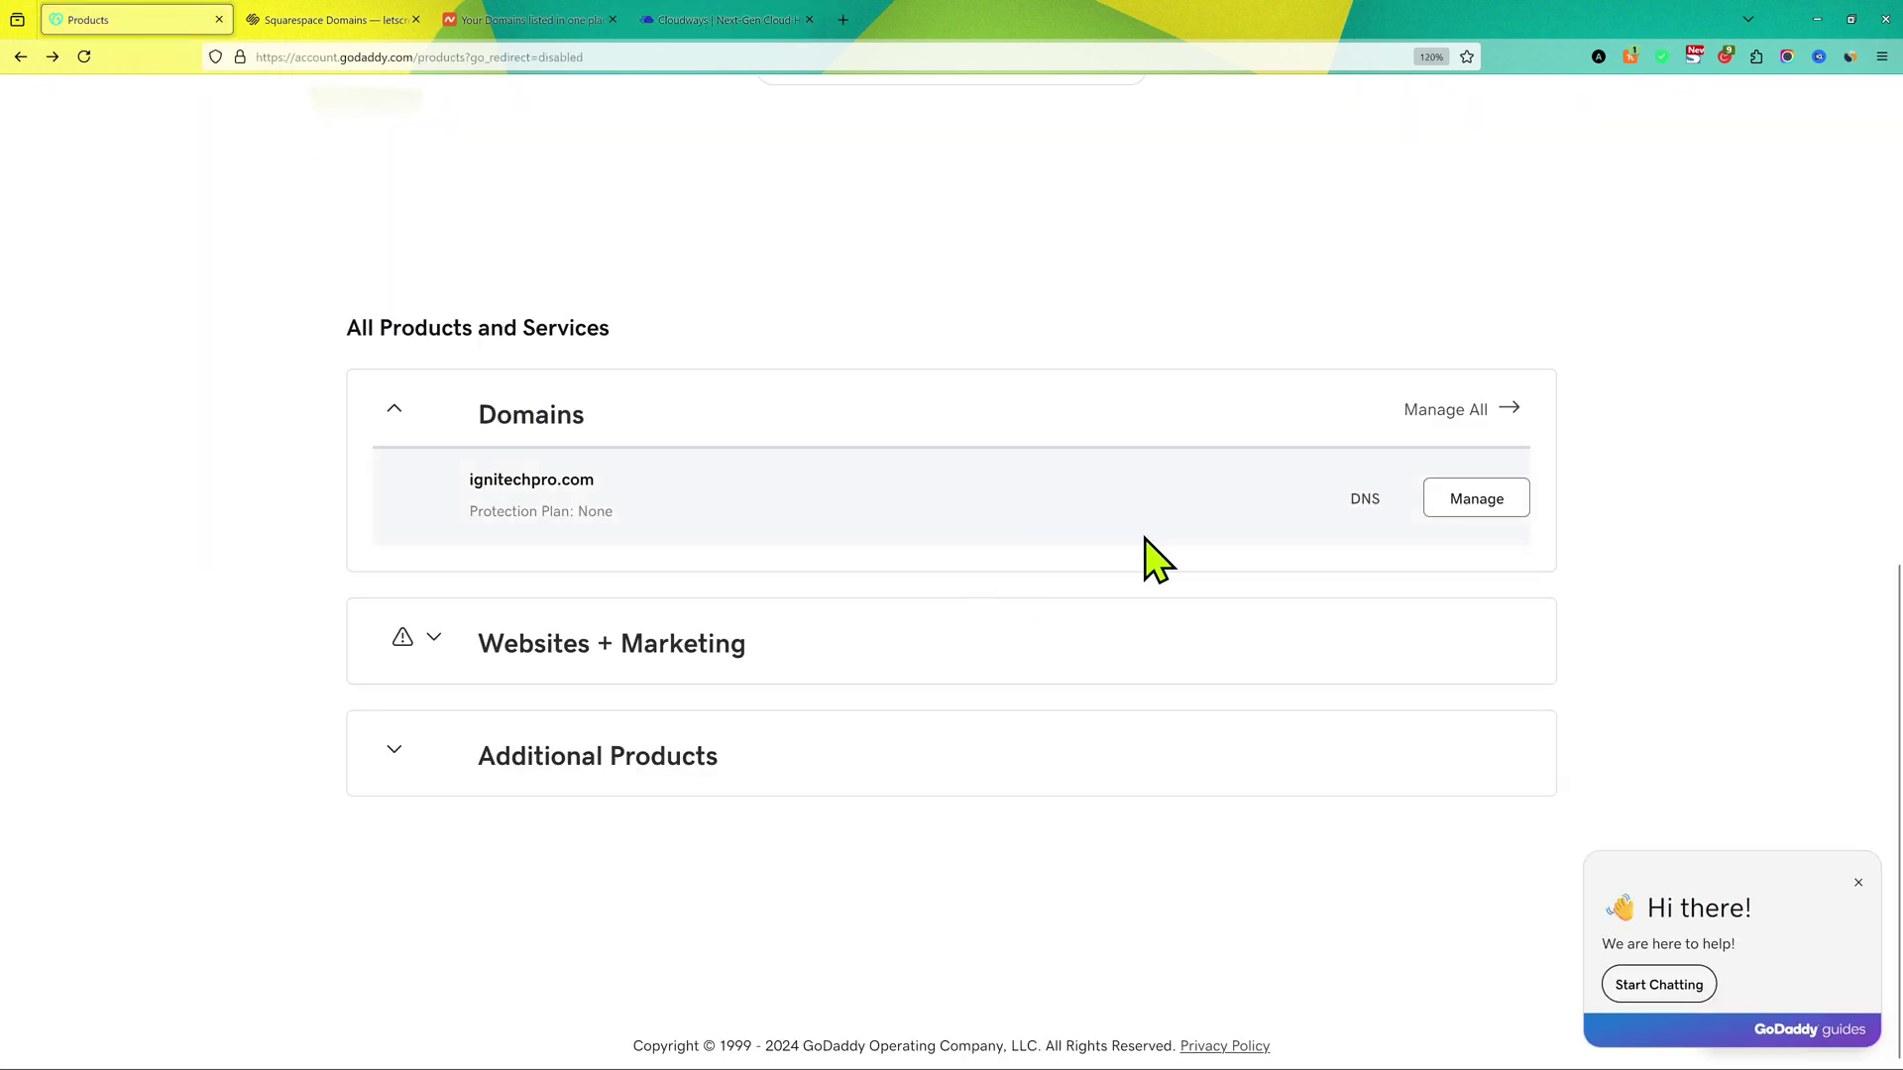
Check ignitechpro.com's GoDaddy nameservers, leaving the default ns69/ns70.domaincontrol.com unchanged.
left_click(1366, 501)
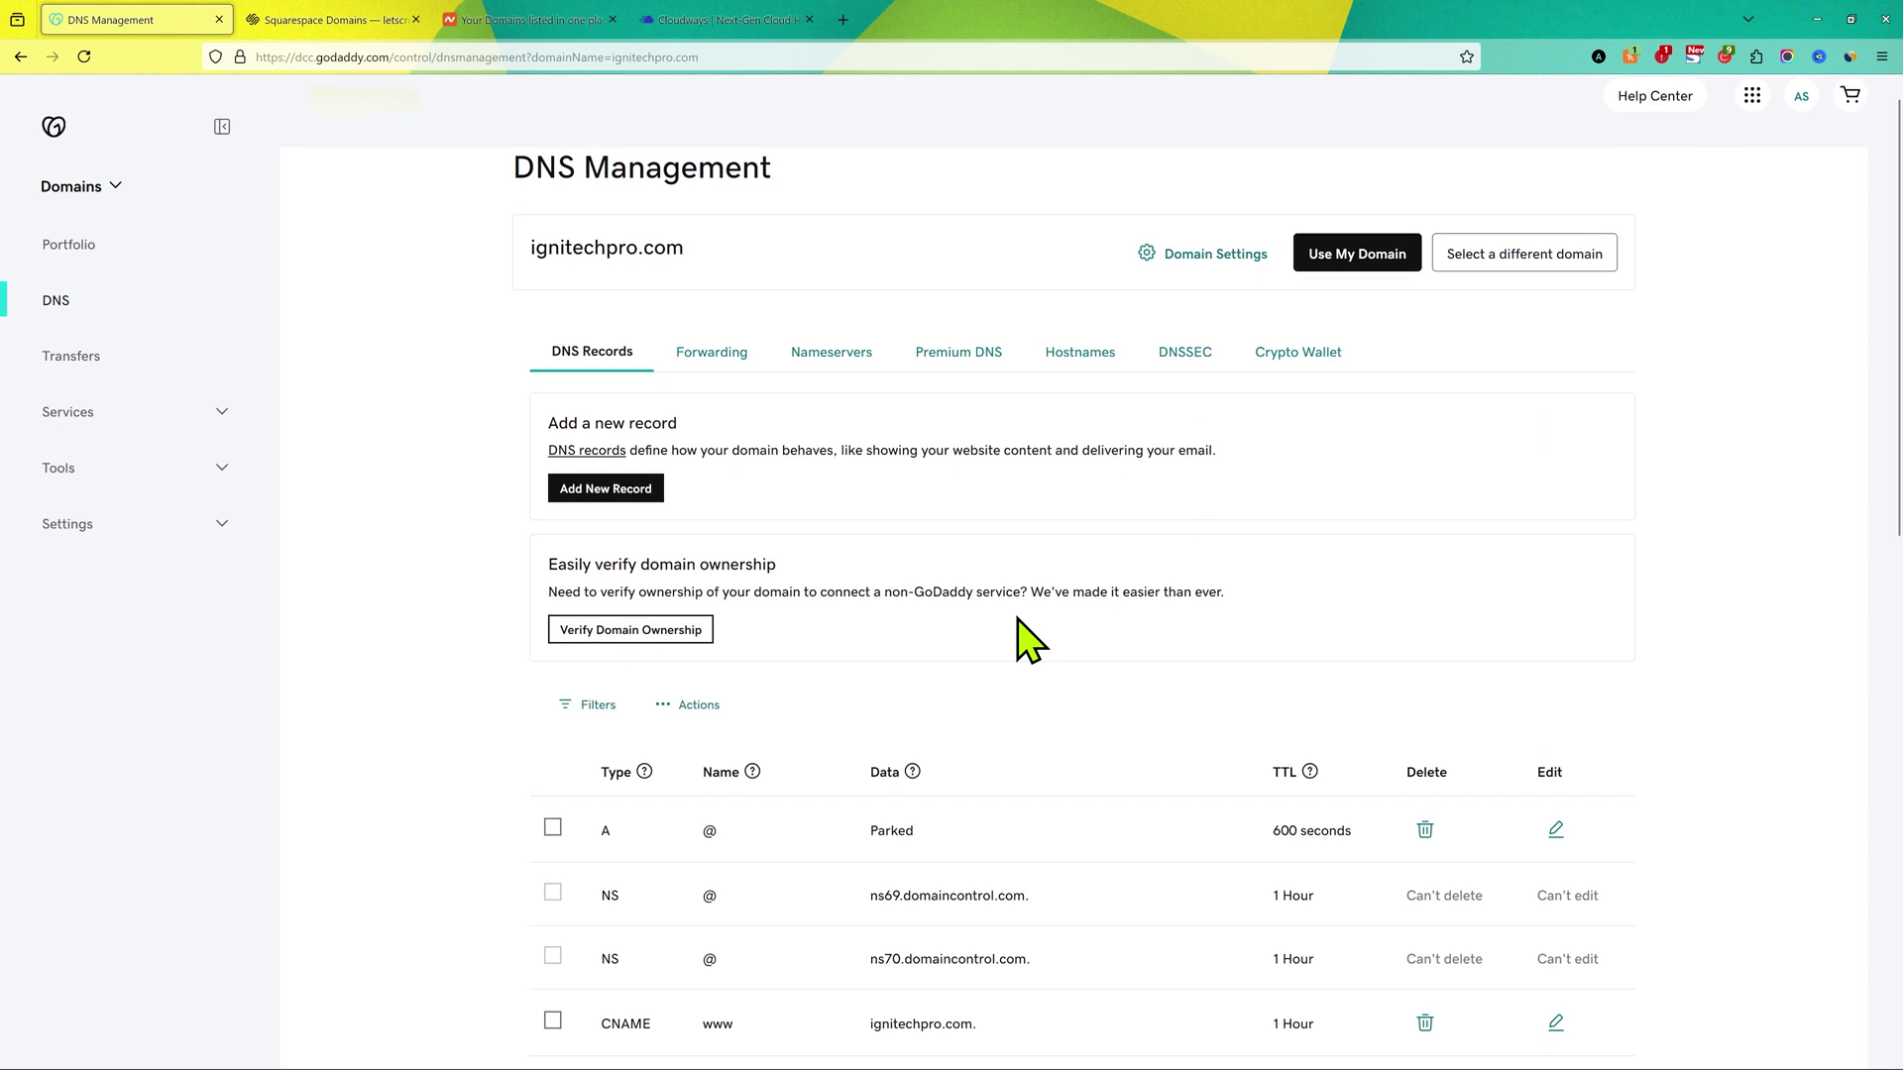
left_click(814, 374)
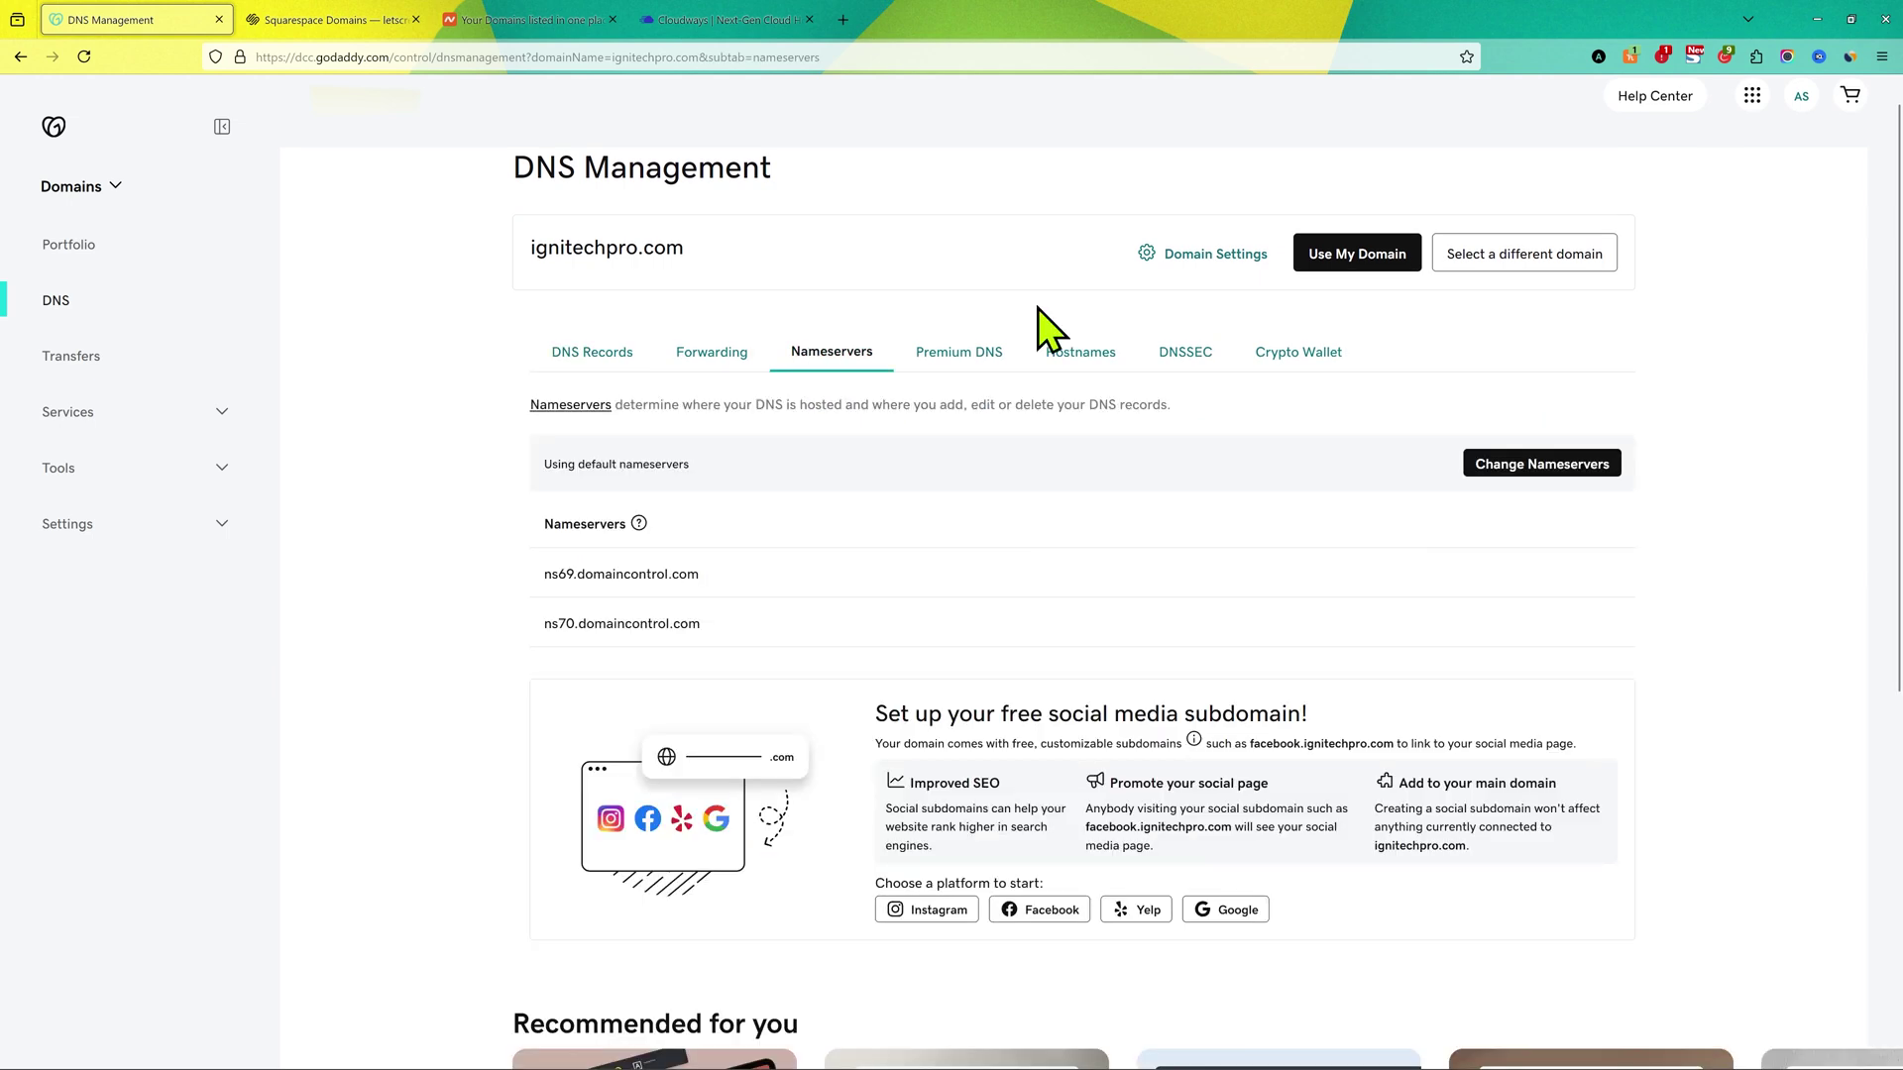
left_click_drag(546, 461, 724, 481)
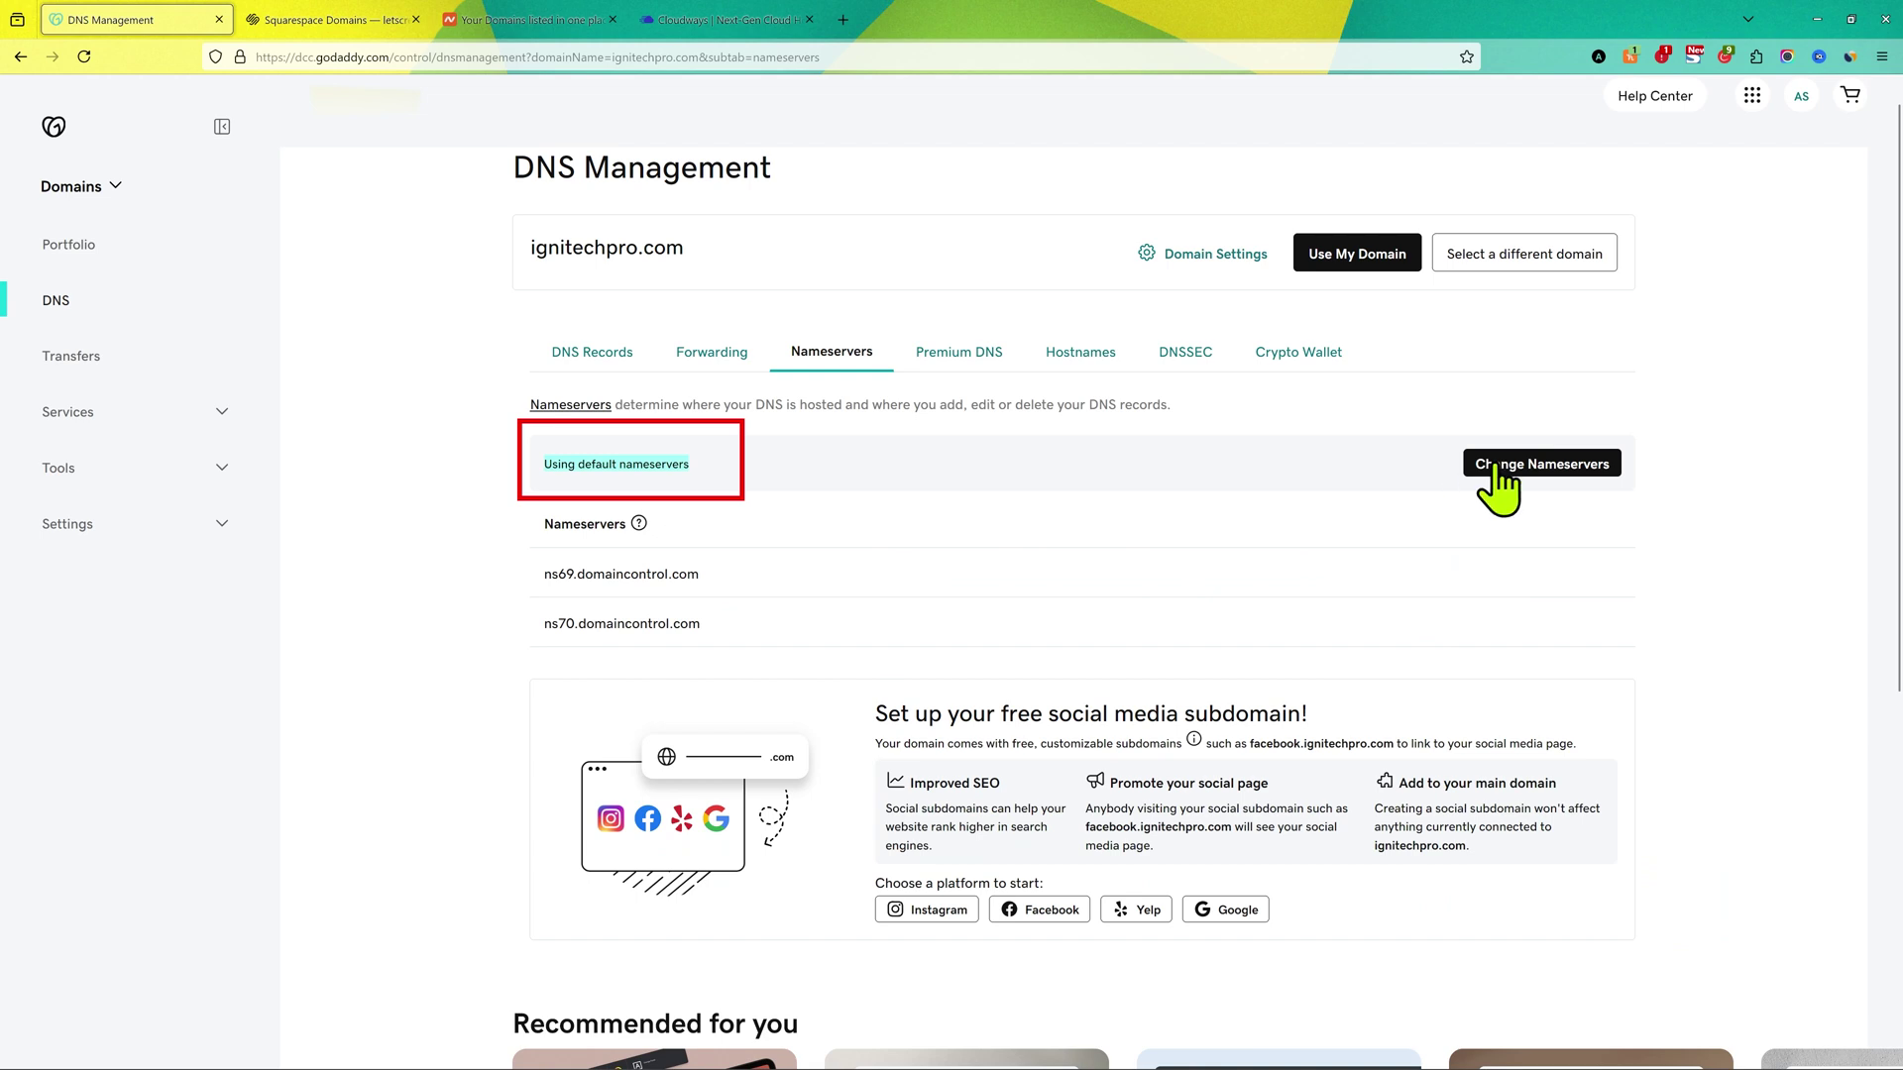
left_click(1526, 465)
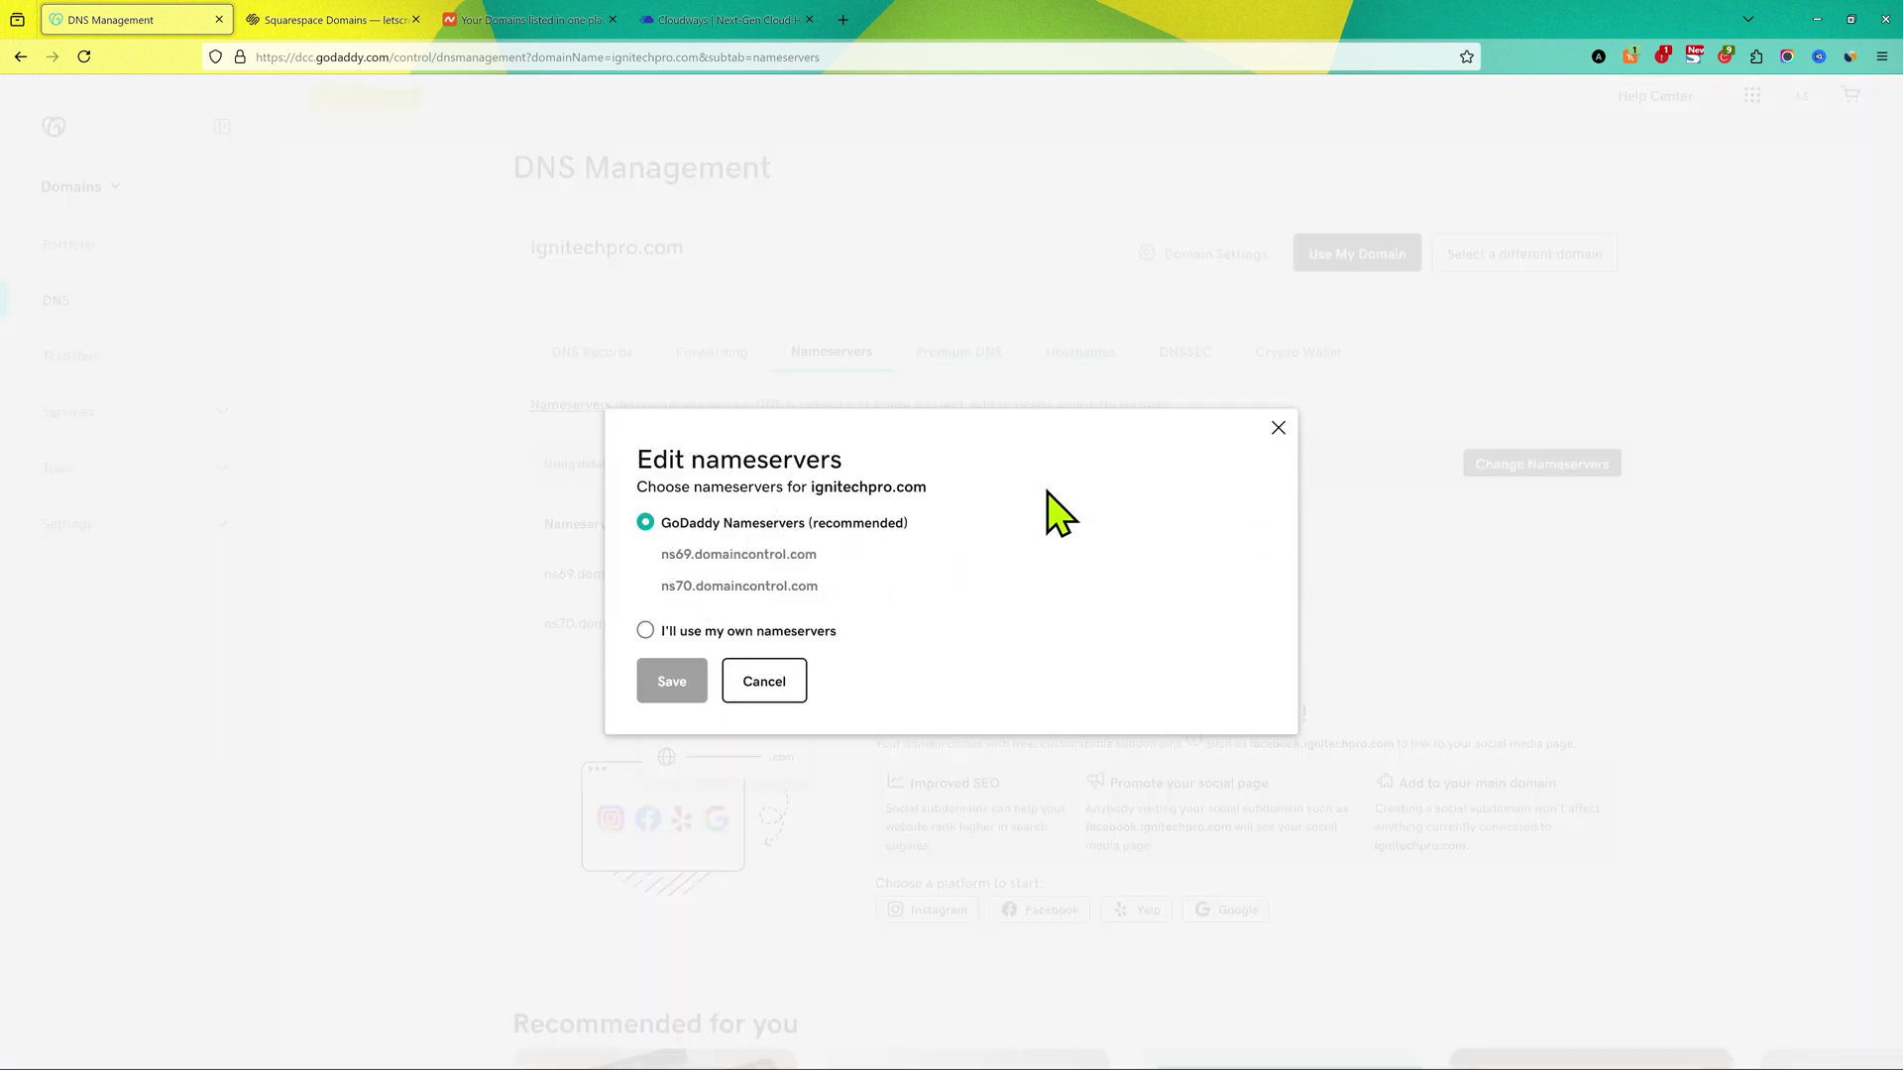
left_click(1279, 428)
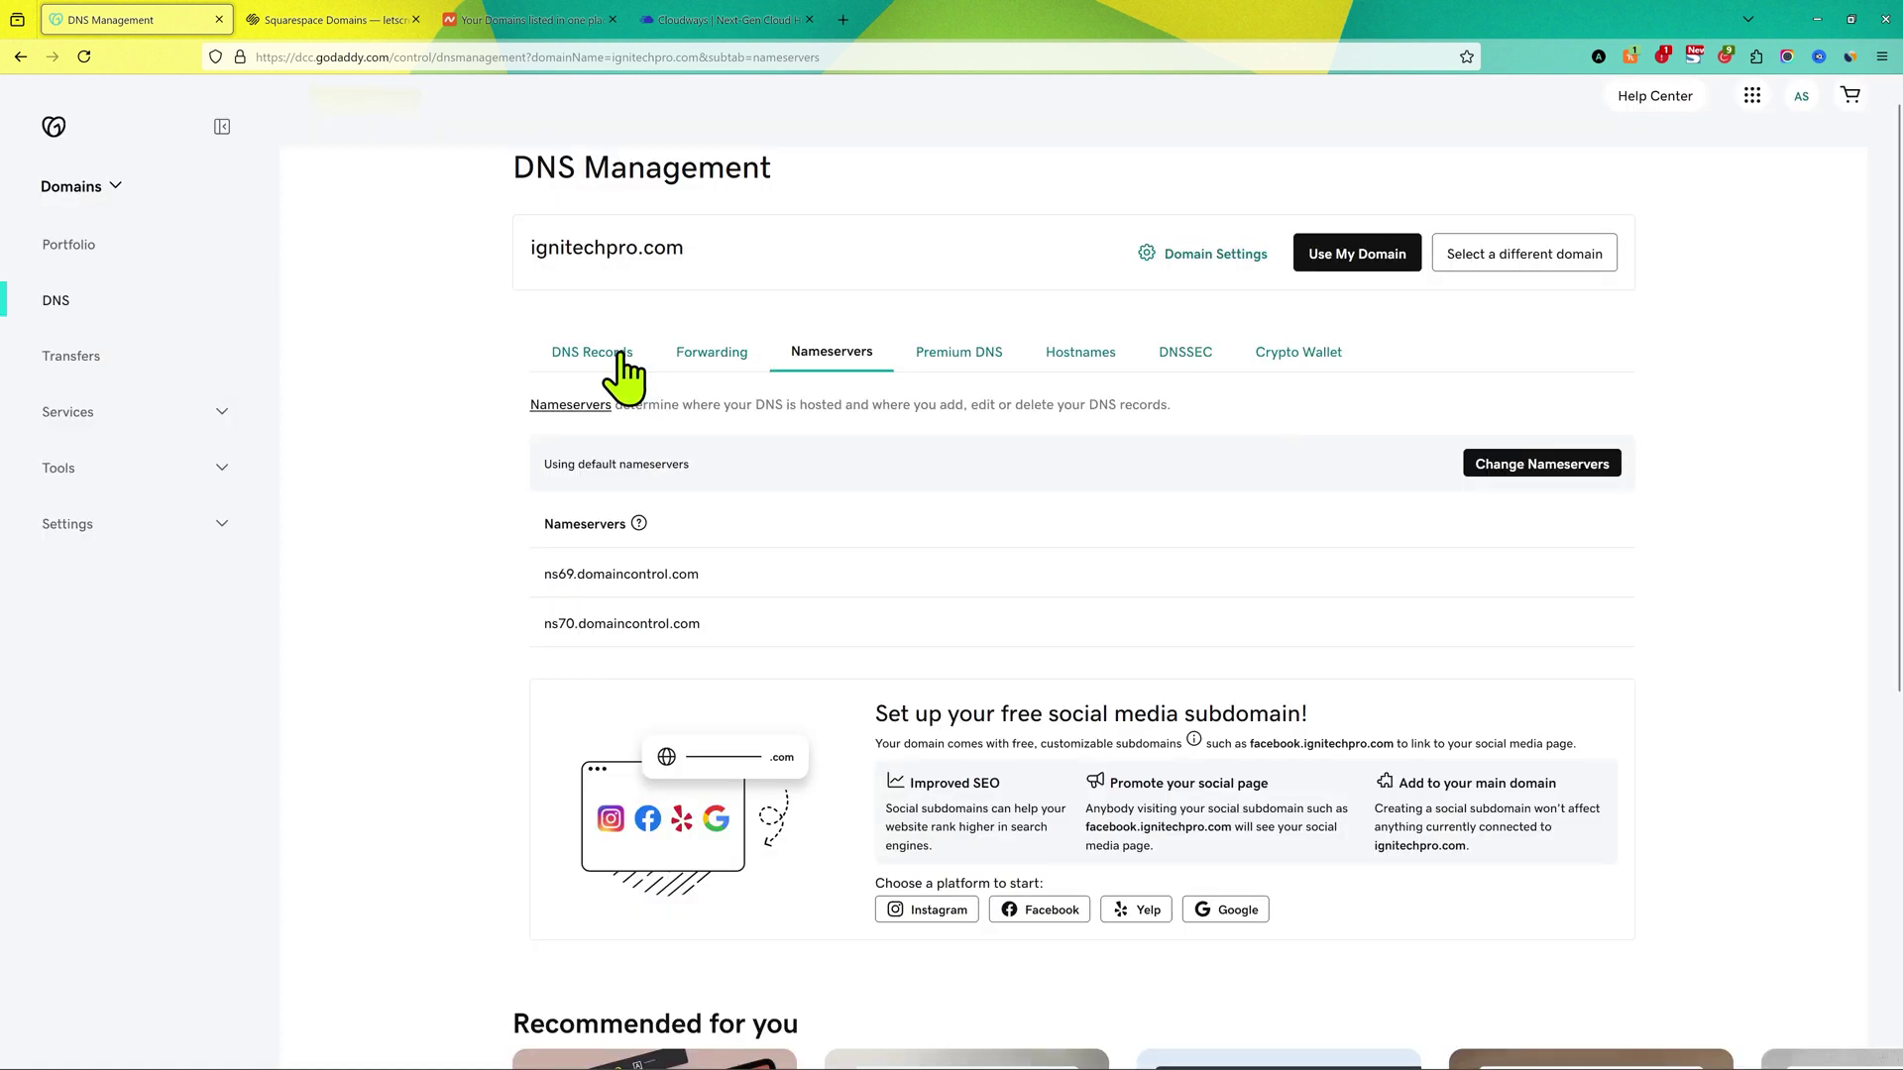
Replace the parked A record's value with the copied server IP 143.198.133.168.
left_click(614, 354)
scroll(936, 545, "down", 3)
scroll(936, 545, "down", 2)
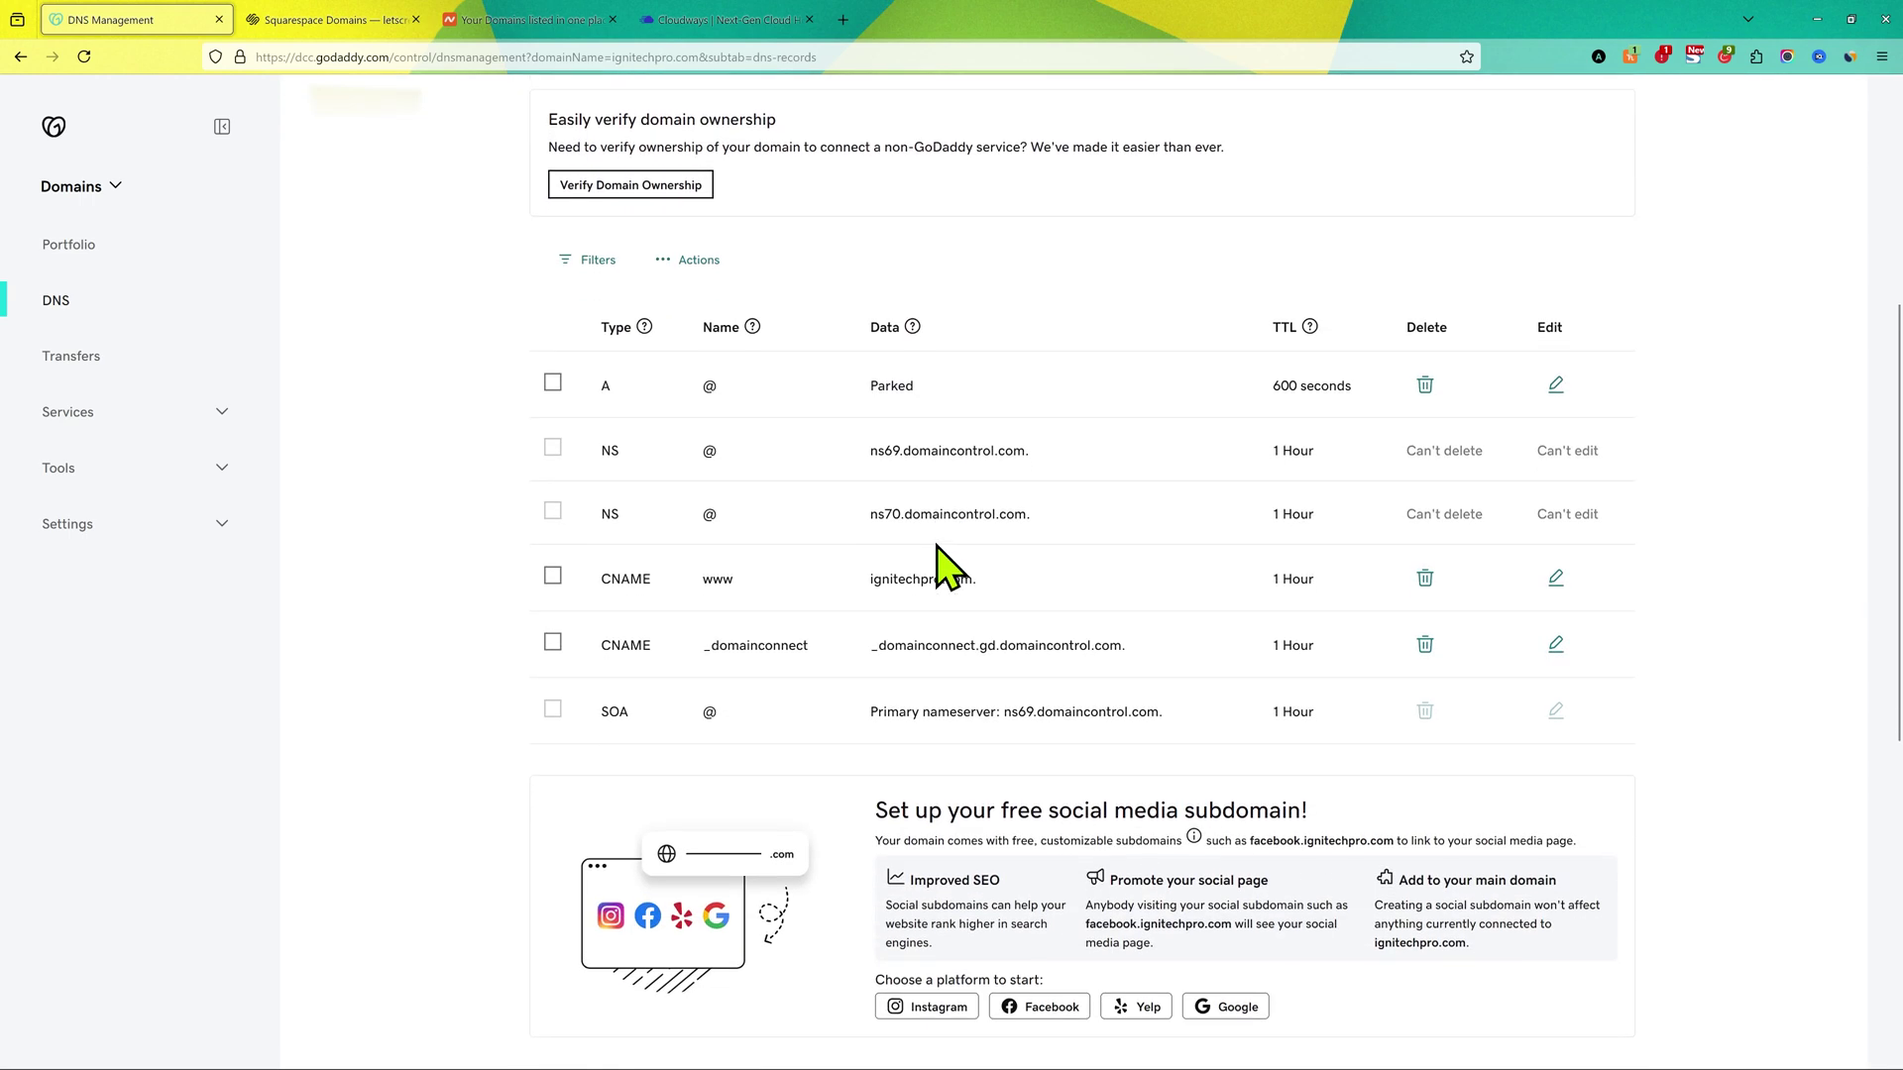
left_click_drag(598, 387, 672, 382)
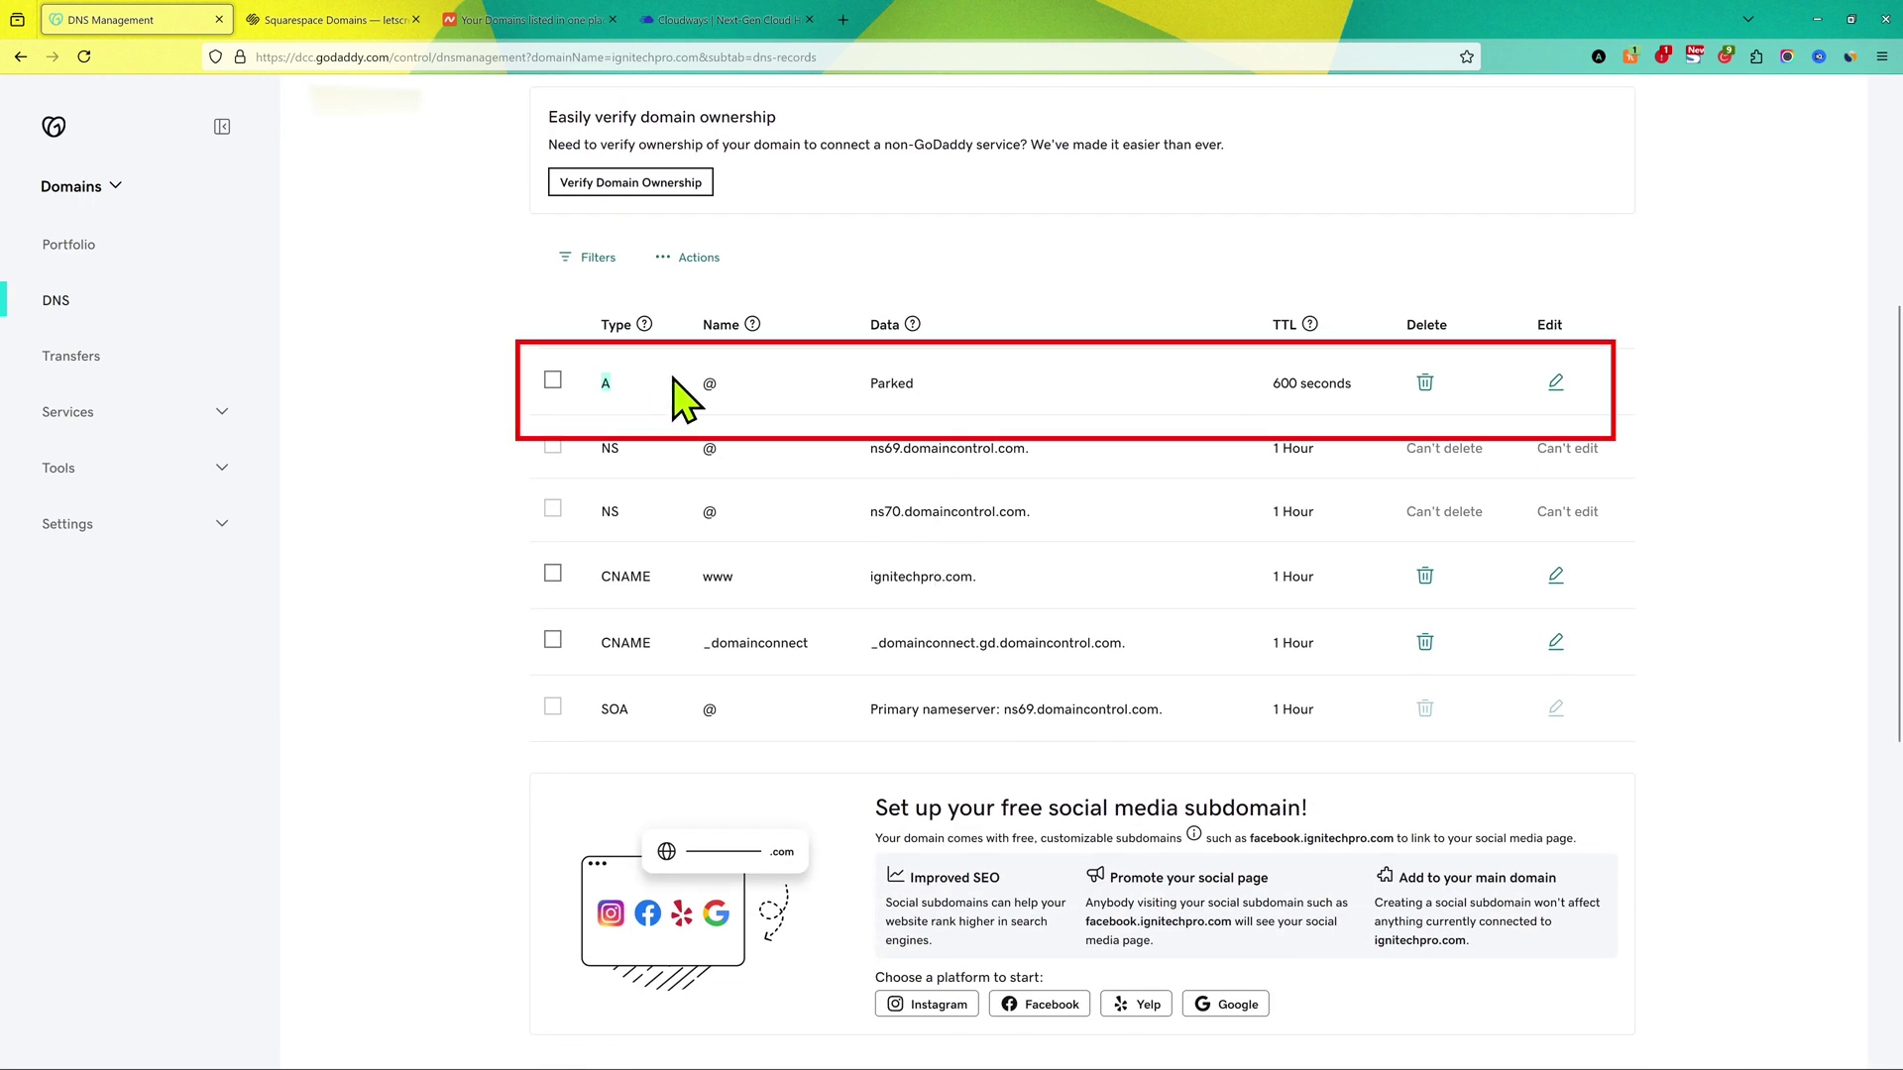
left_click(1556, 384)
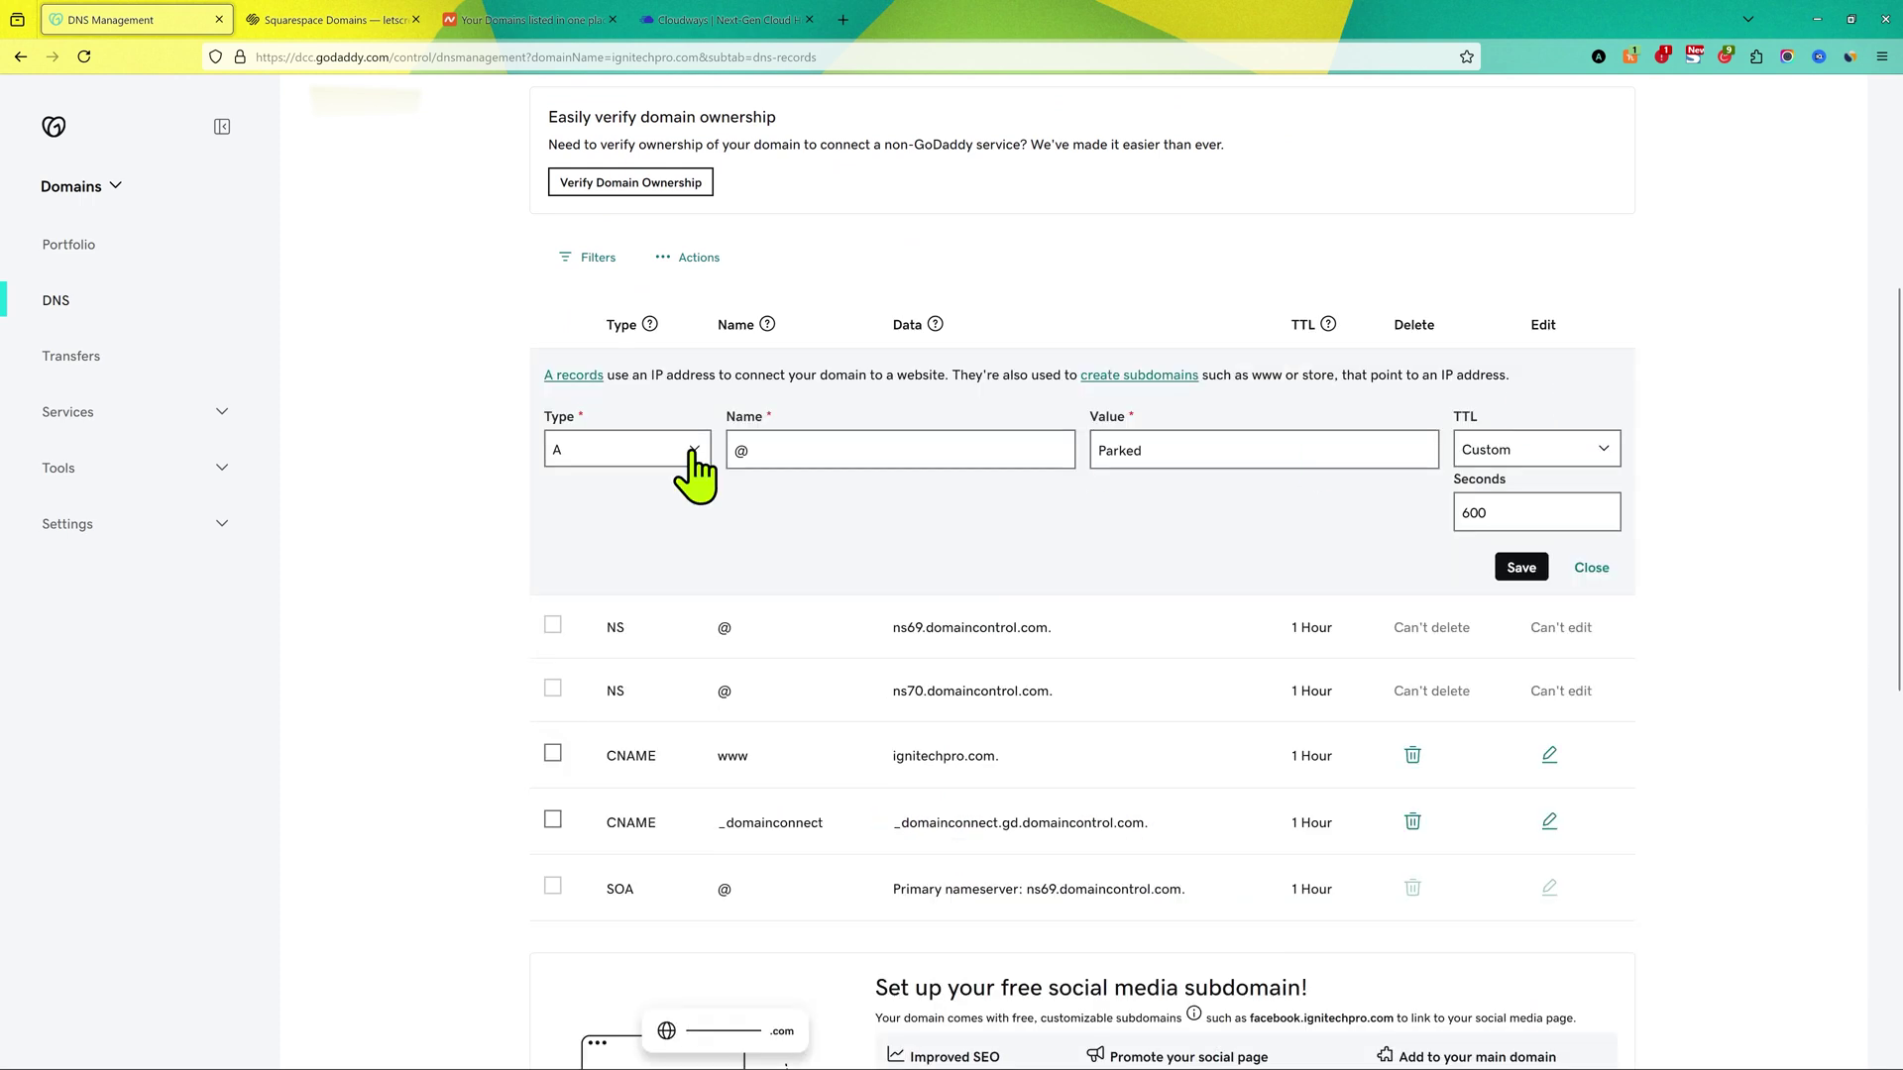
double_click(1170, 450)
type("143.198.133.168")
left_click(1522, 573)
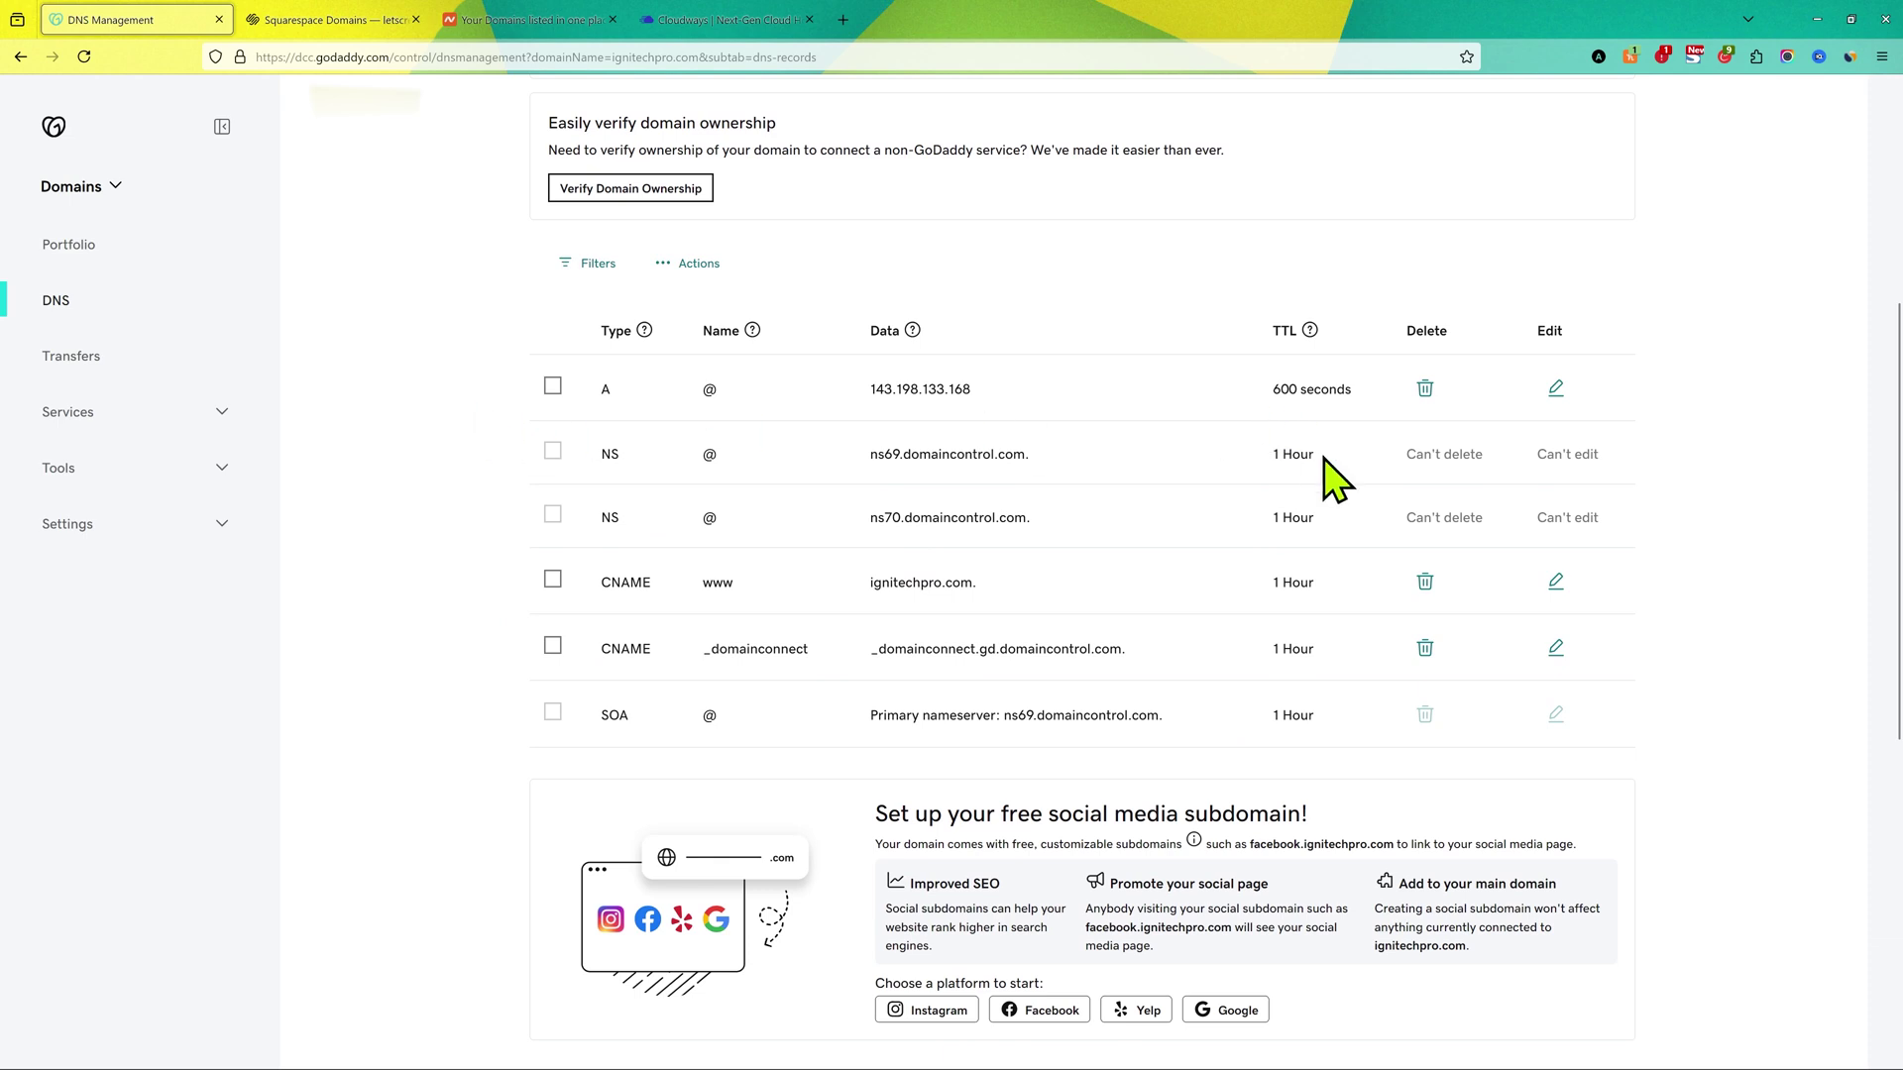
Delete that existing A record from ignitechpro.com's DNS records.
left_click(1425, 389)
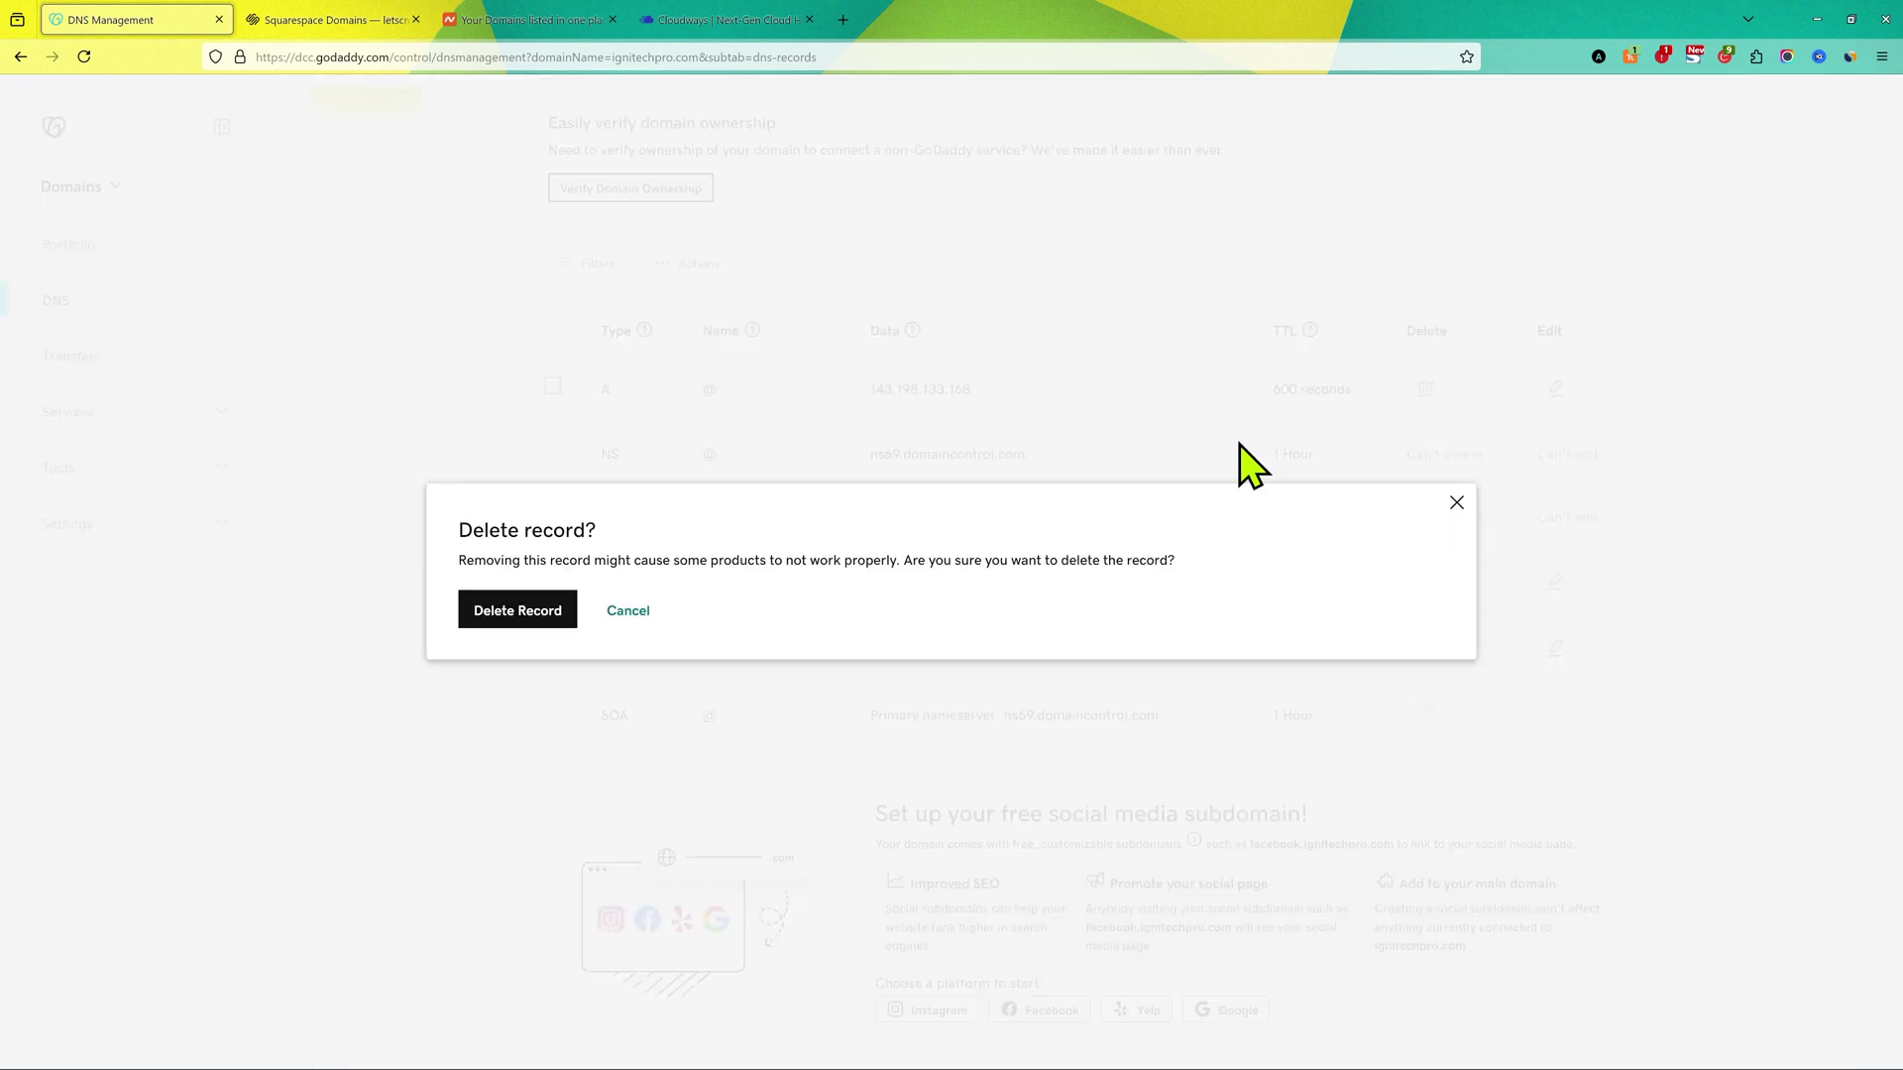
left_click(519, 620)
scroll(1036, 533, "up", 2)
Add a new A record for ignitechpro.com with name @ and value 143.198.133.168.
left_click(599, 327)
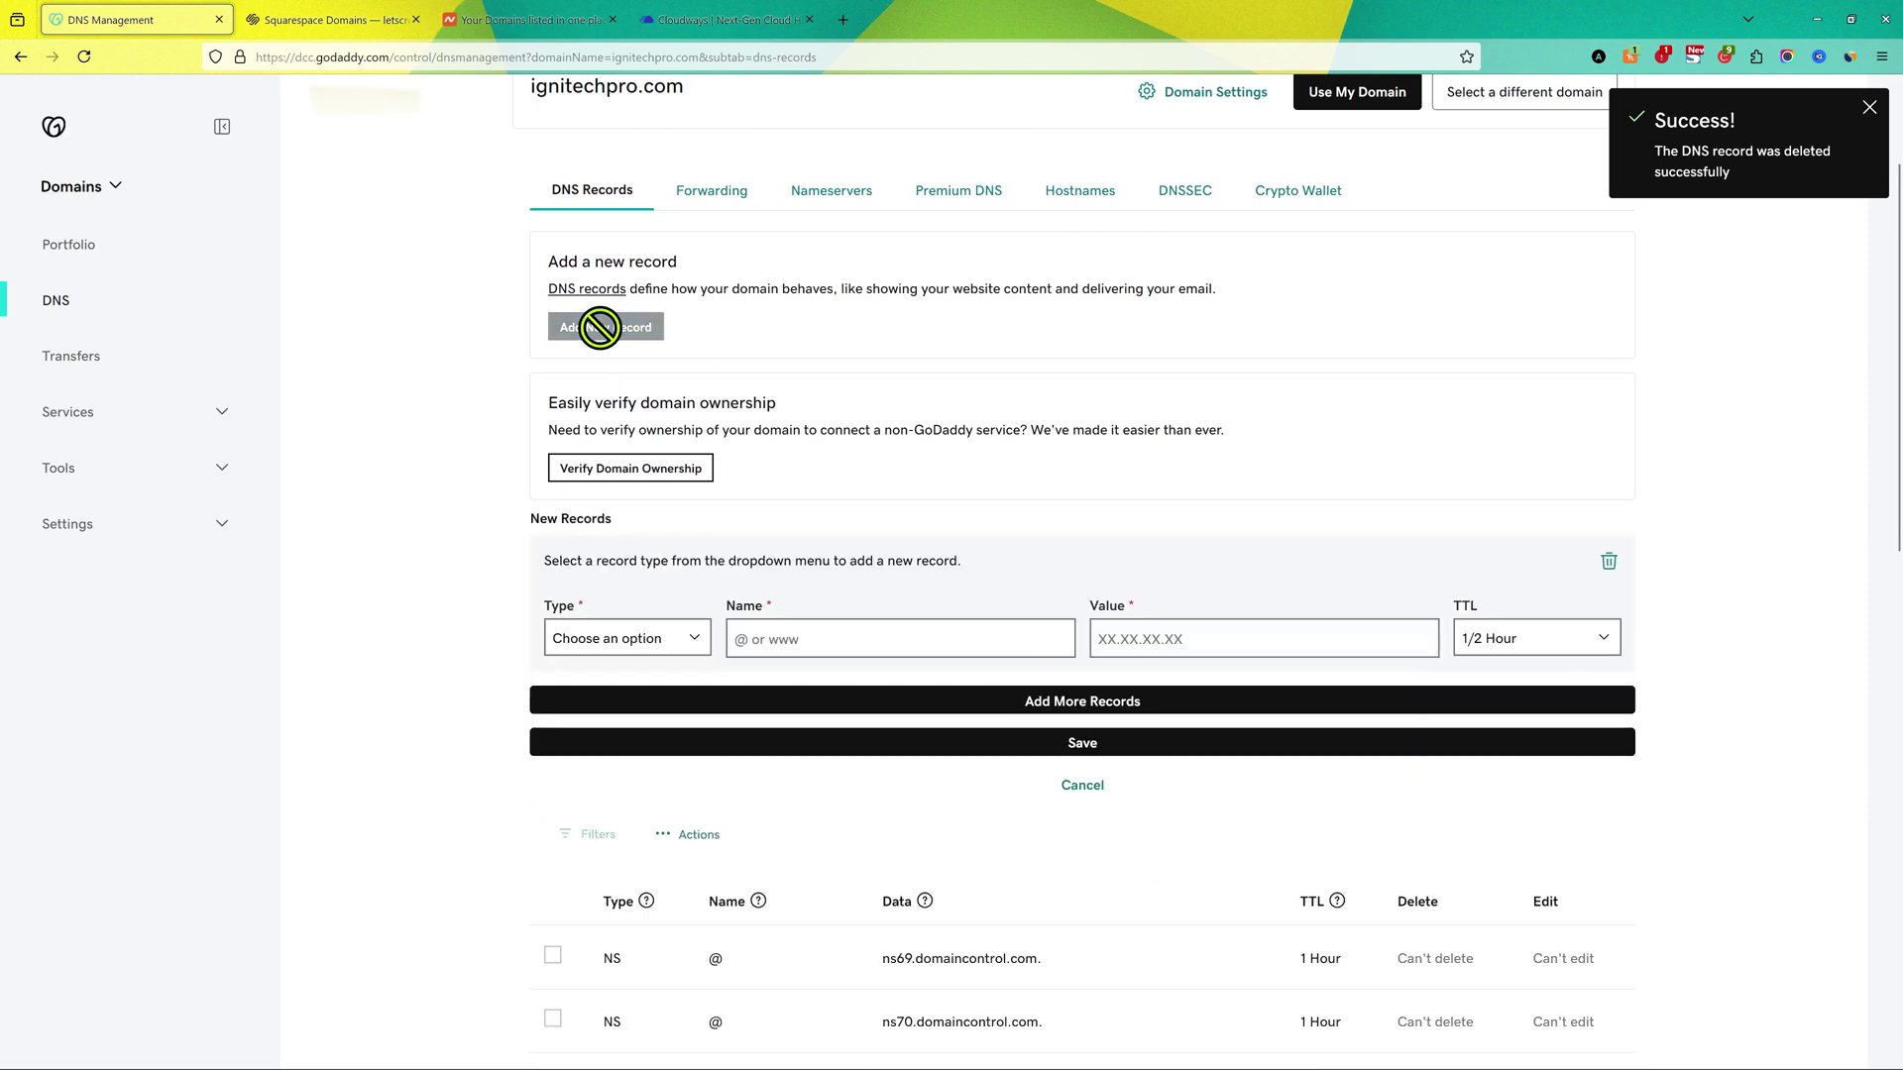
left_click(656, 642)
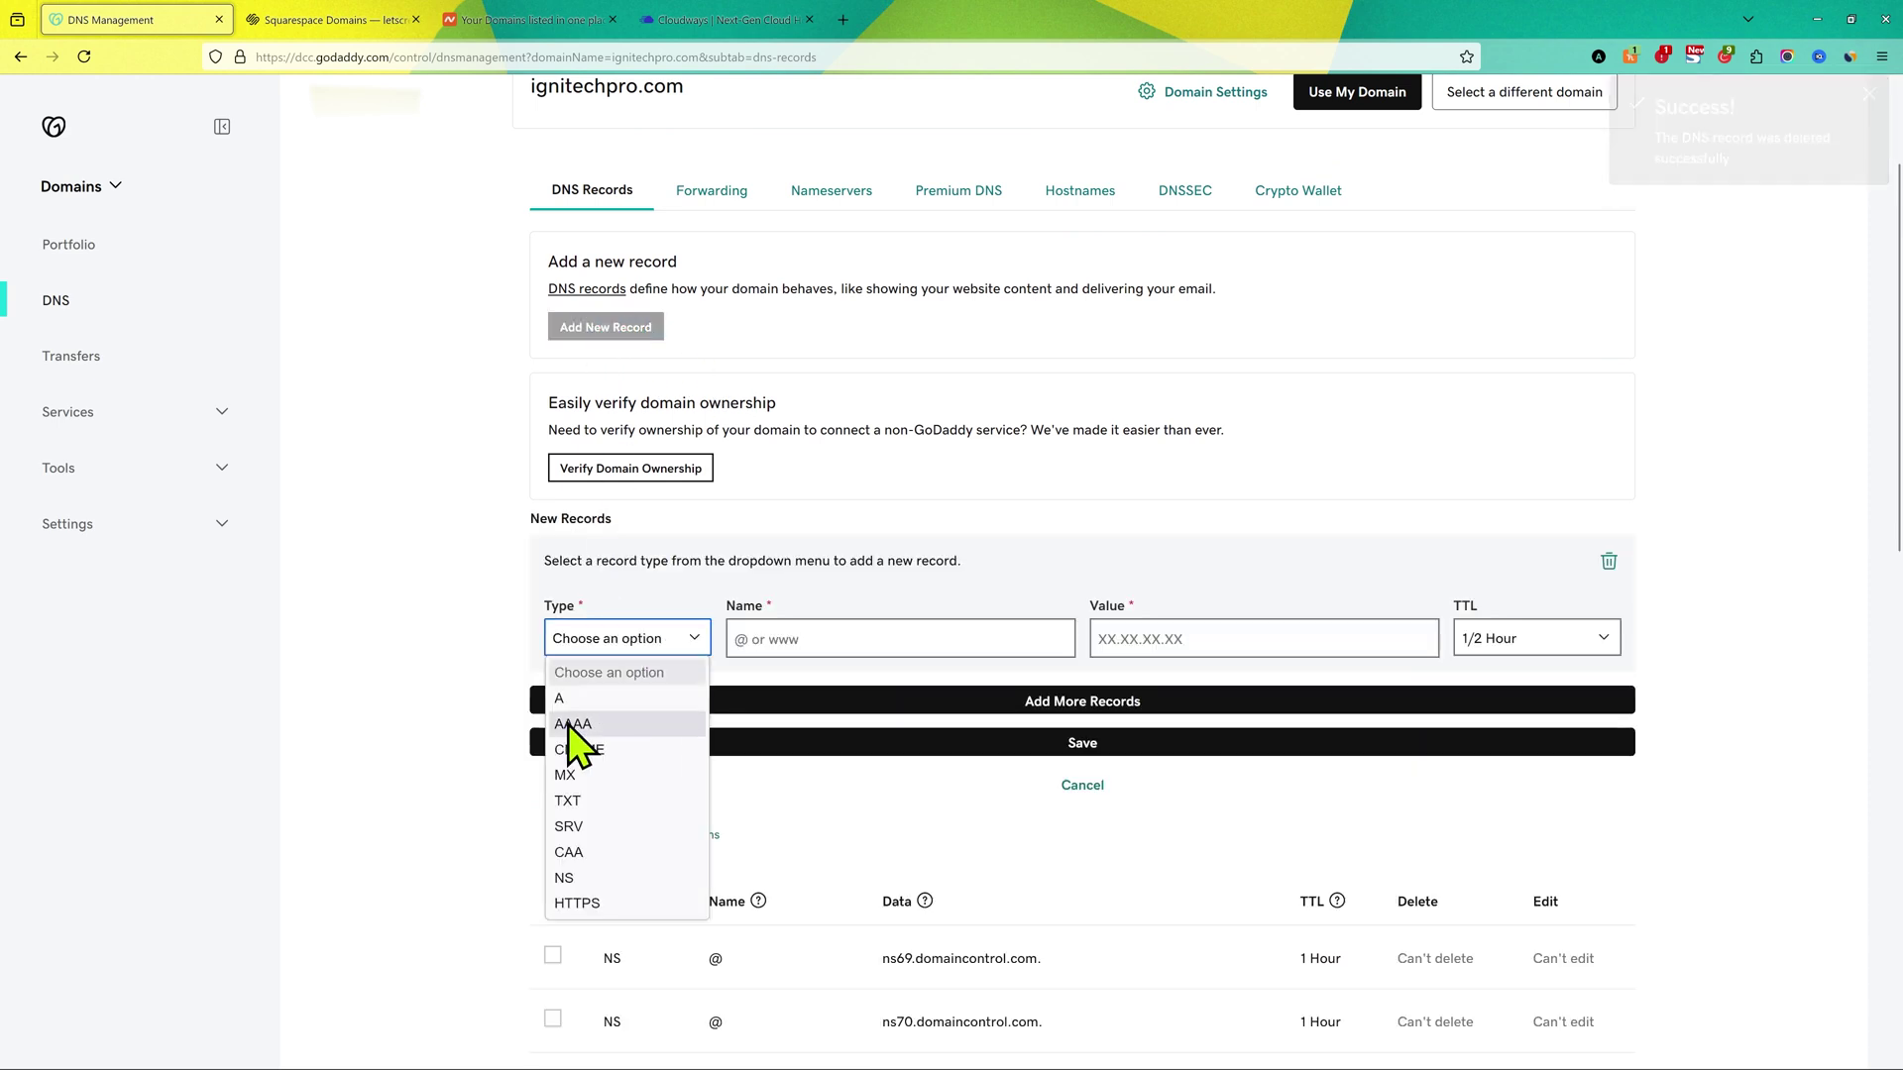
left_click(609, 698)
left_click(794, 638)
type("@")
left_click(1282, 631)
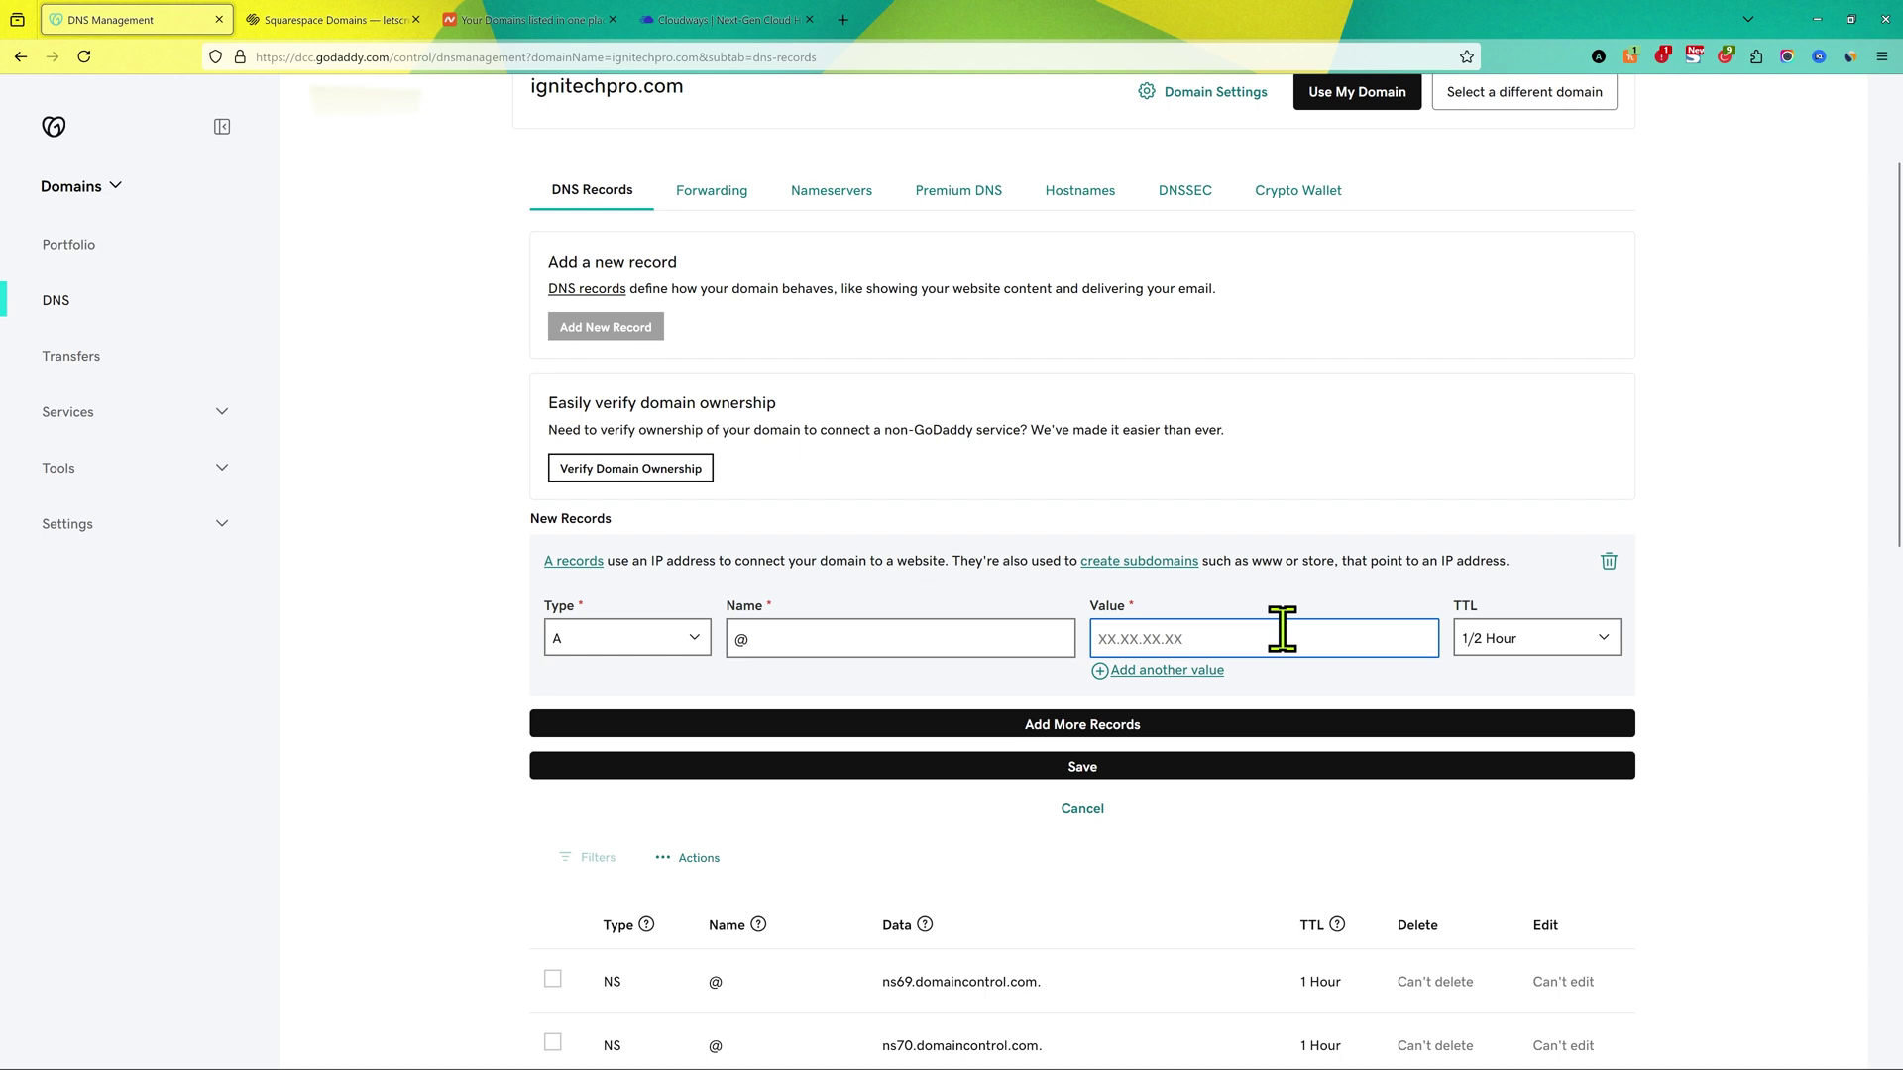
left_click(1711, 702)
left_click(1091, 765)
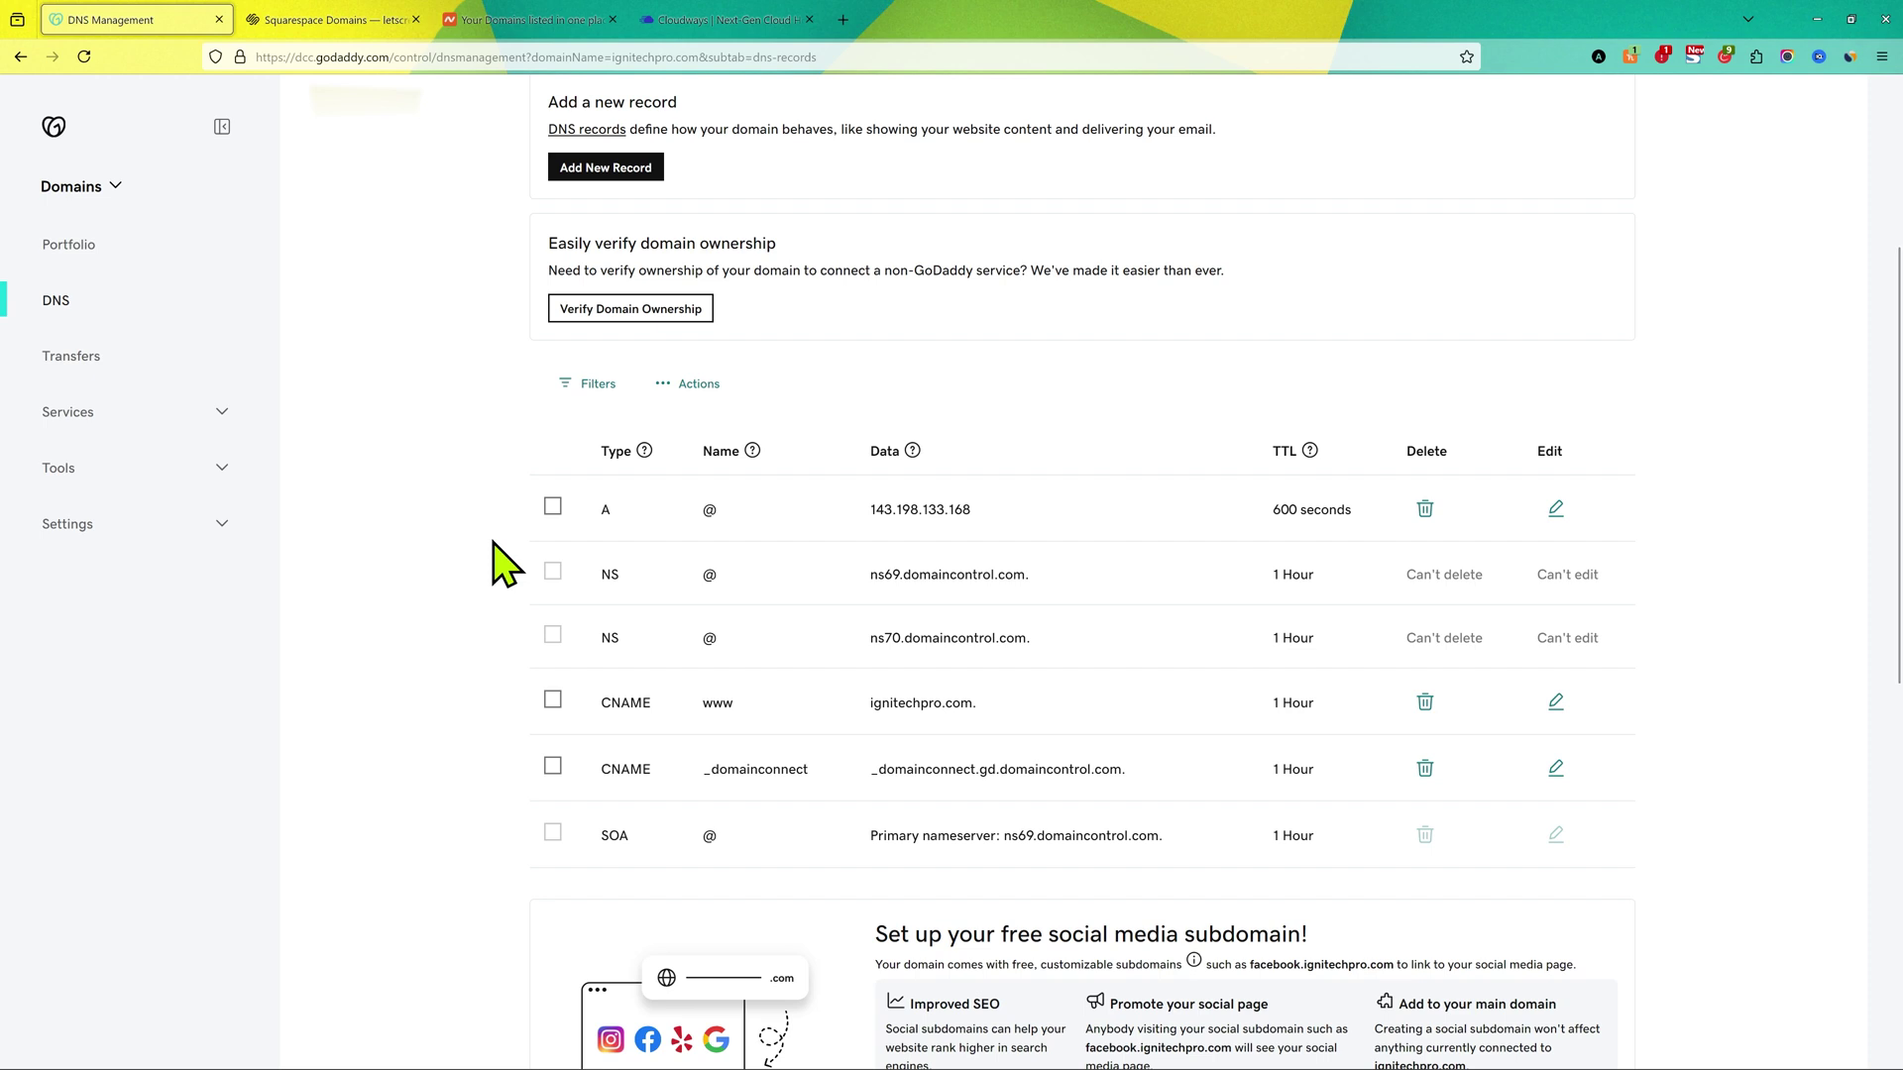
key("ctrl+Tab")
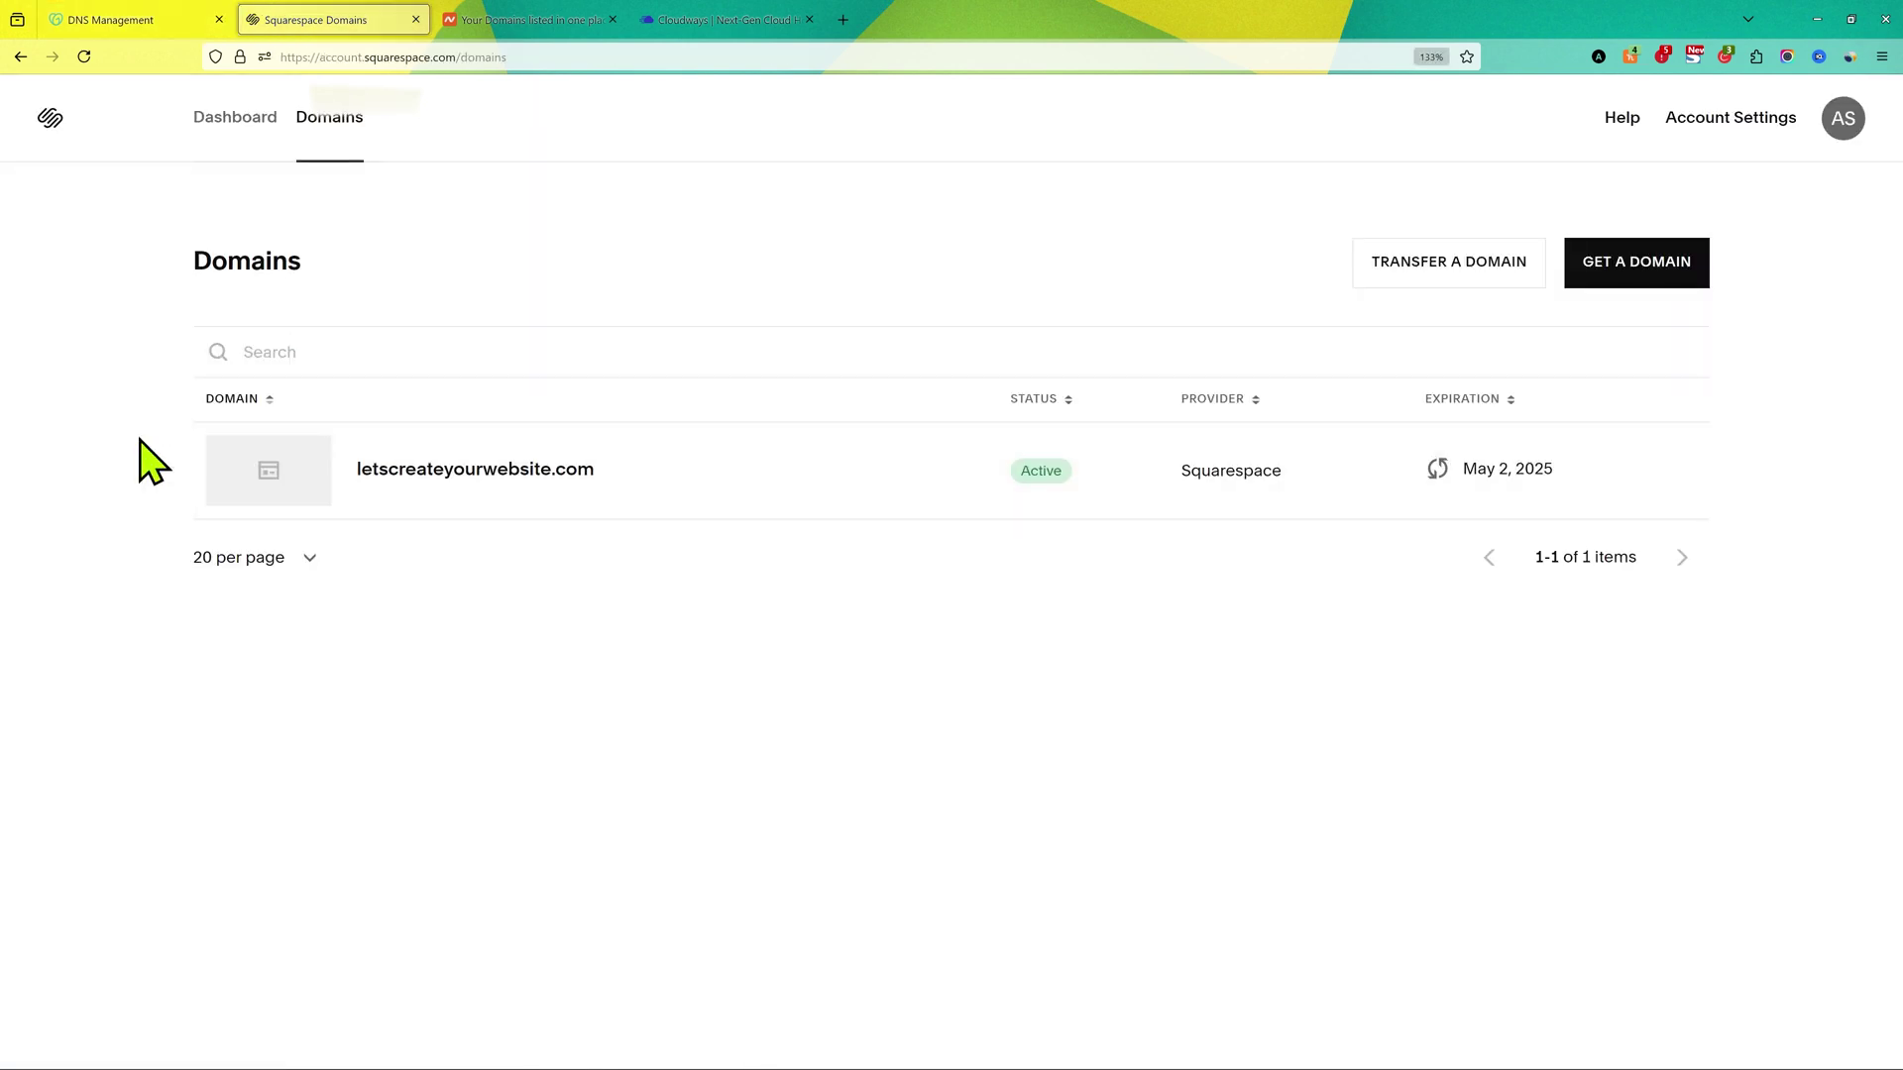
In letscreateyourwebsite.com's DNS Settings, add an A record with host @ and IP 143.198.133.168.
left_click(565, 470)
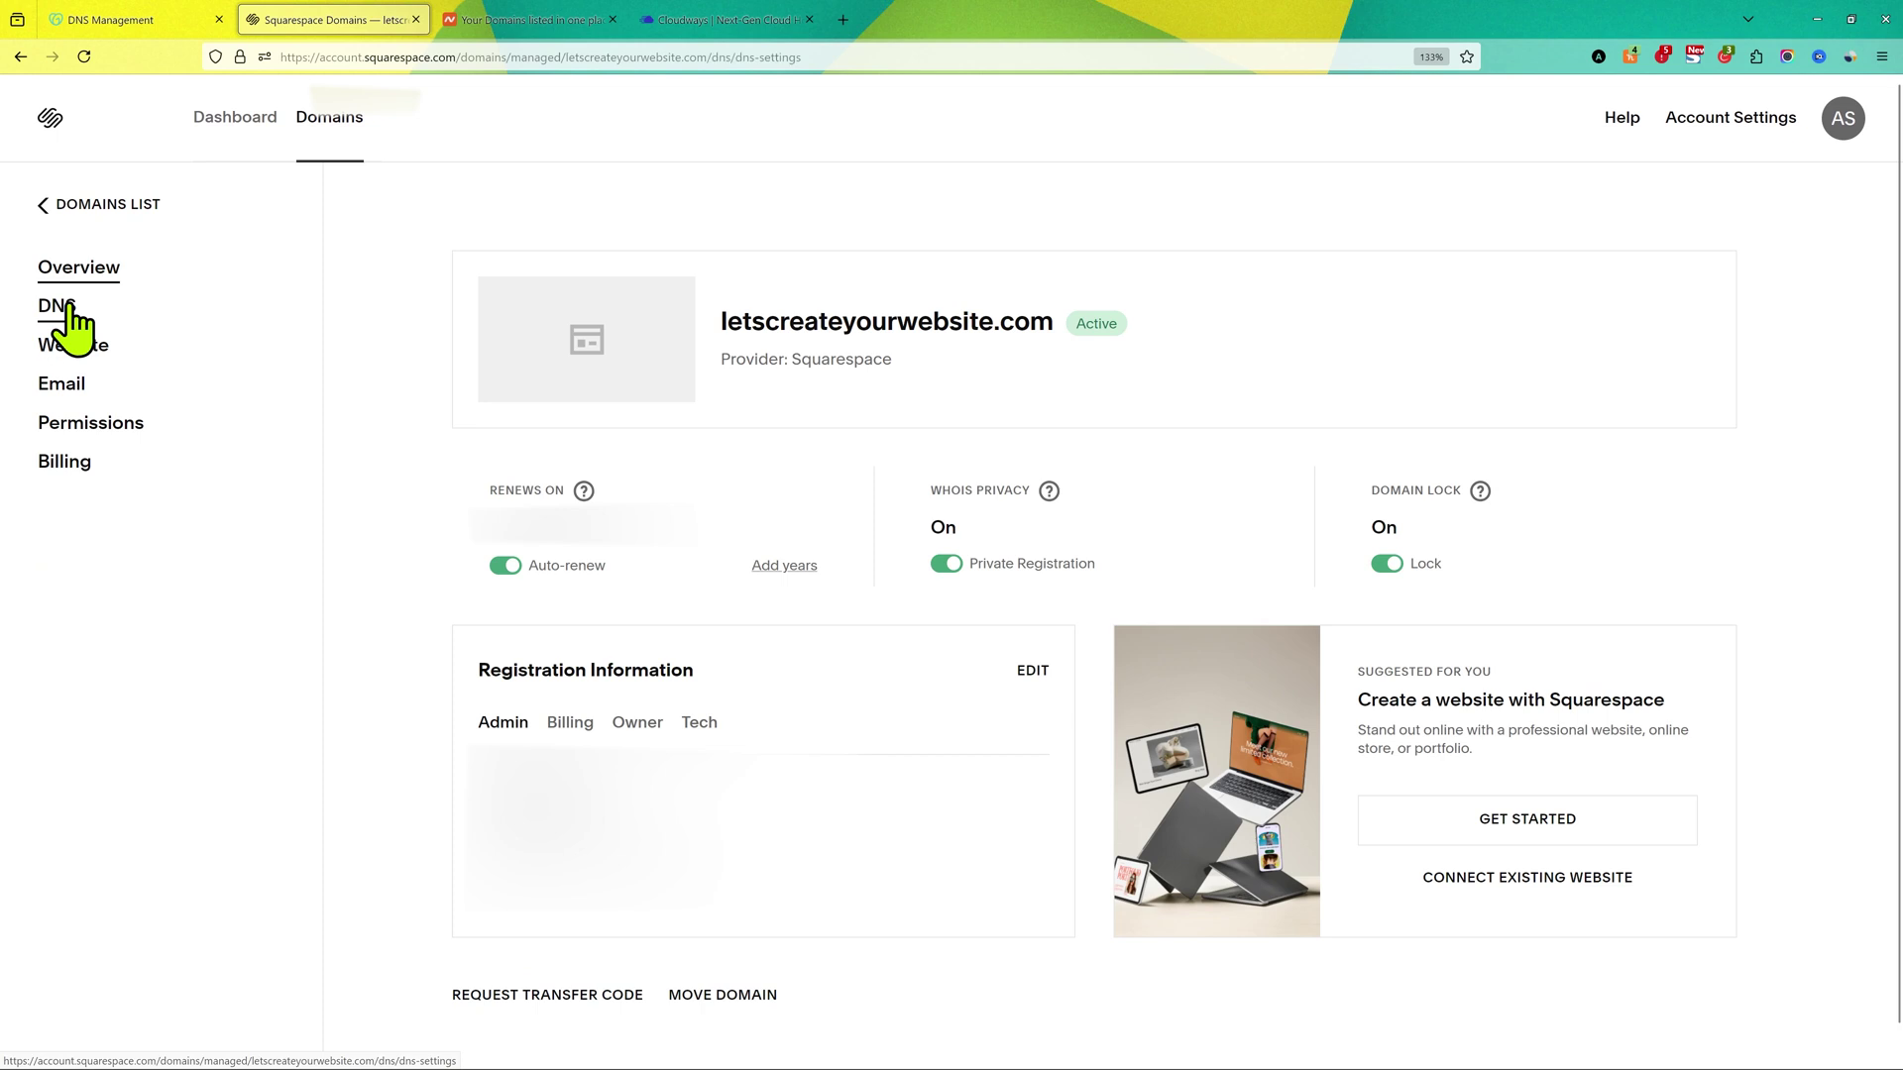
left_click(67, 309)
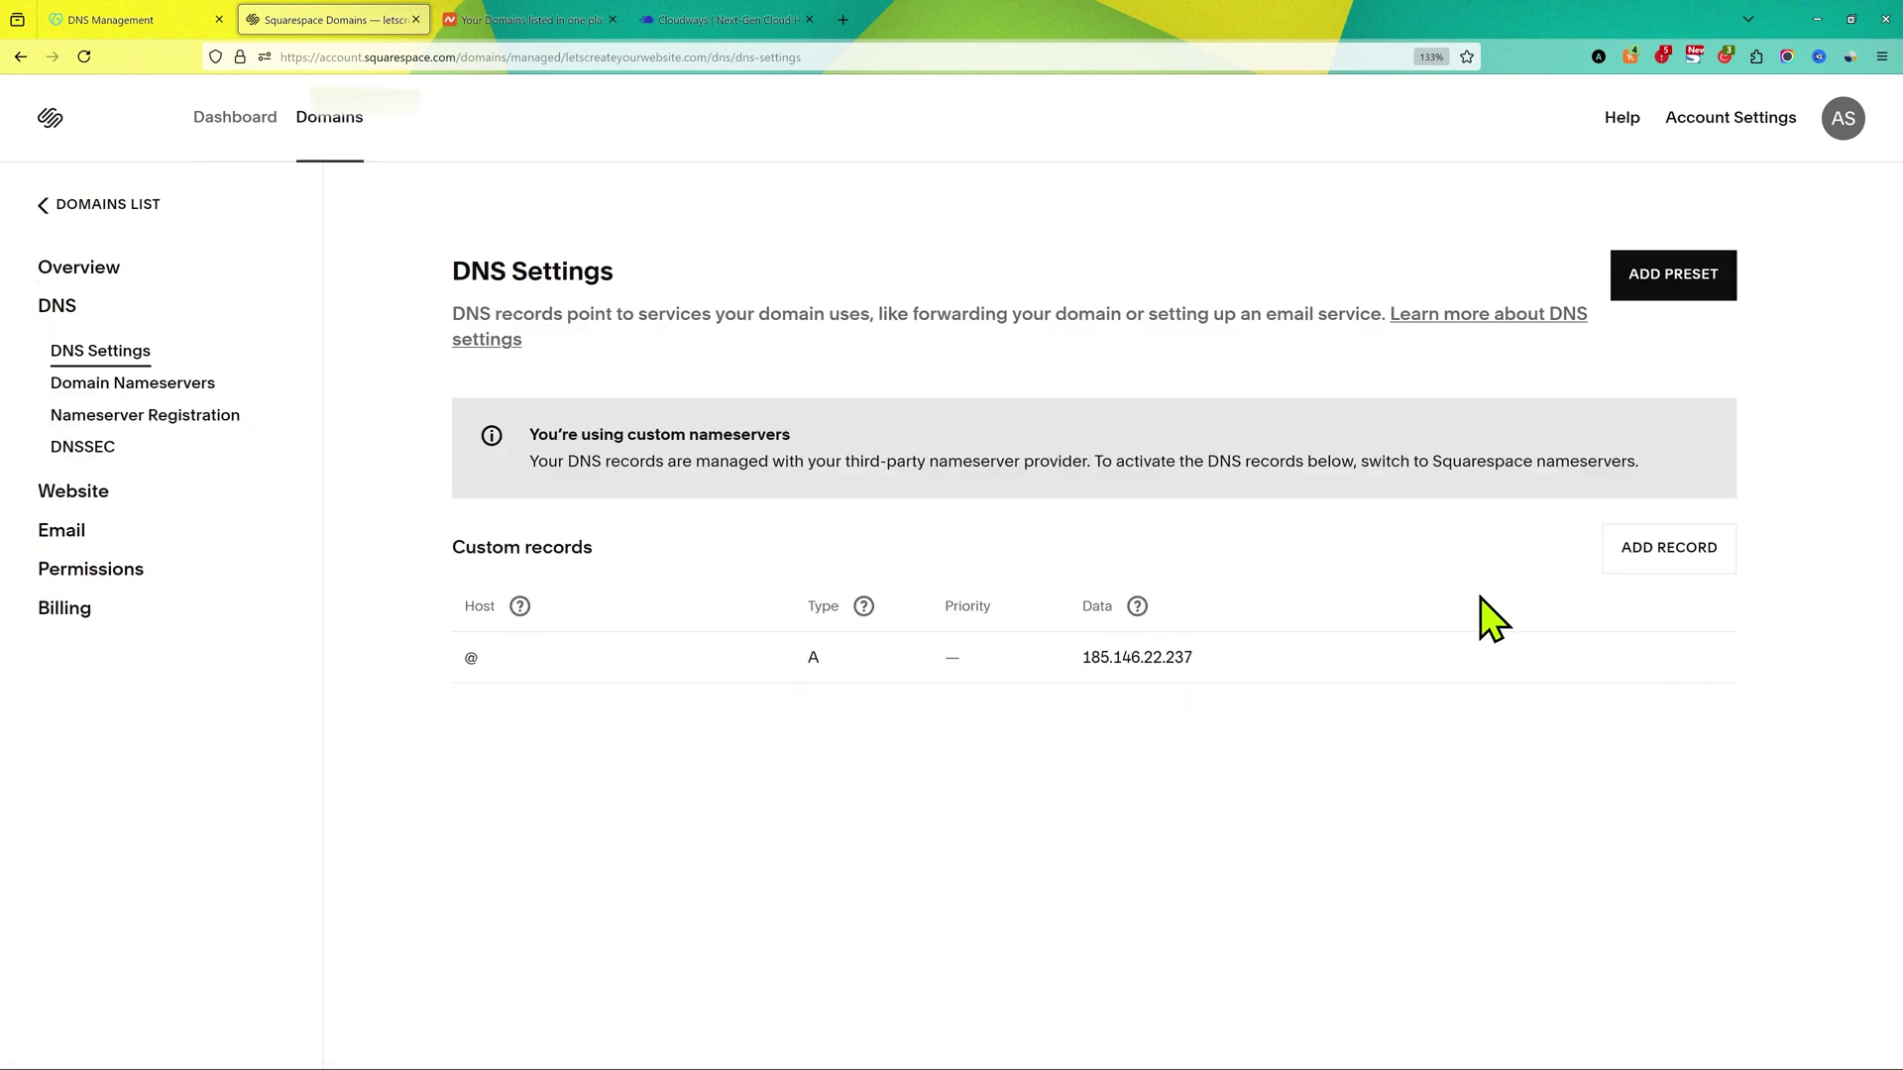
left_click(1666, 553)
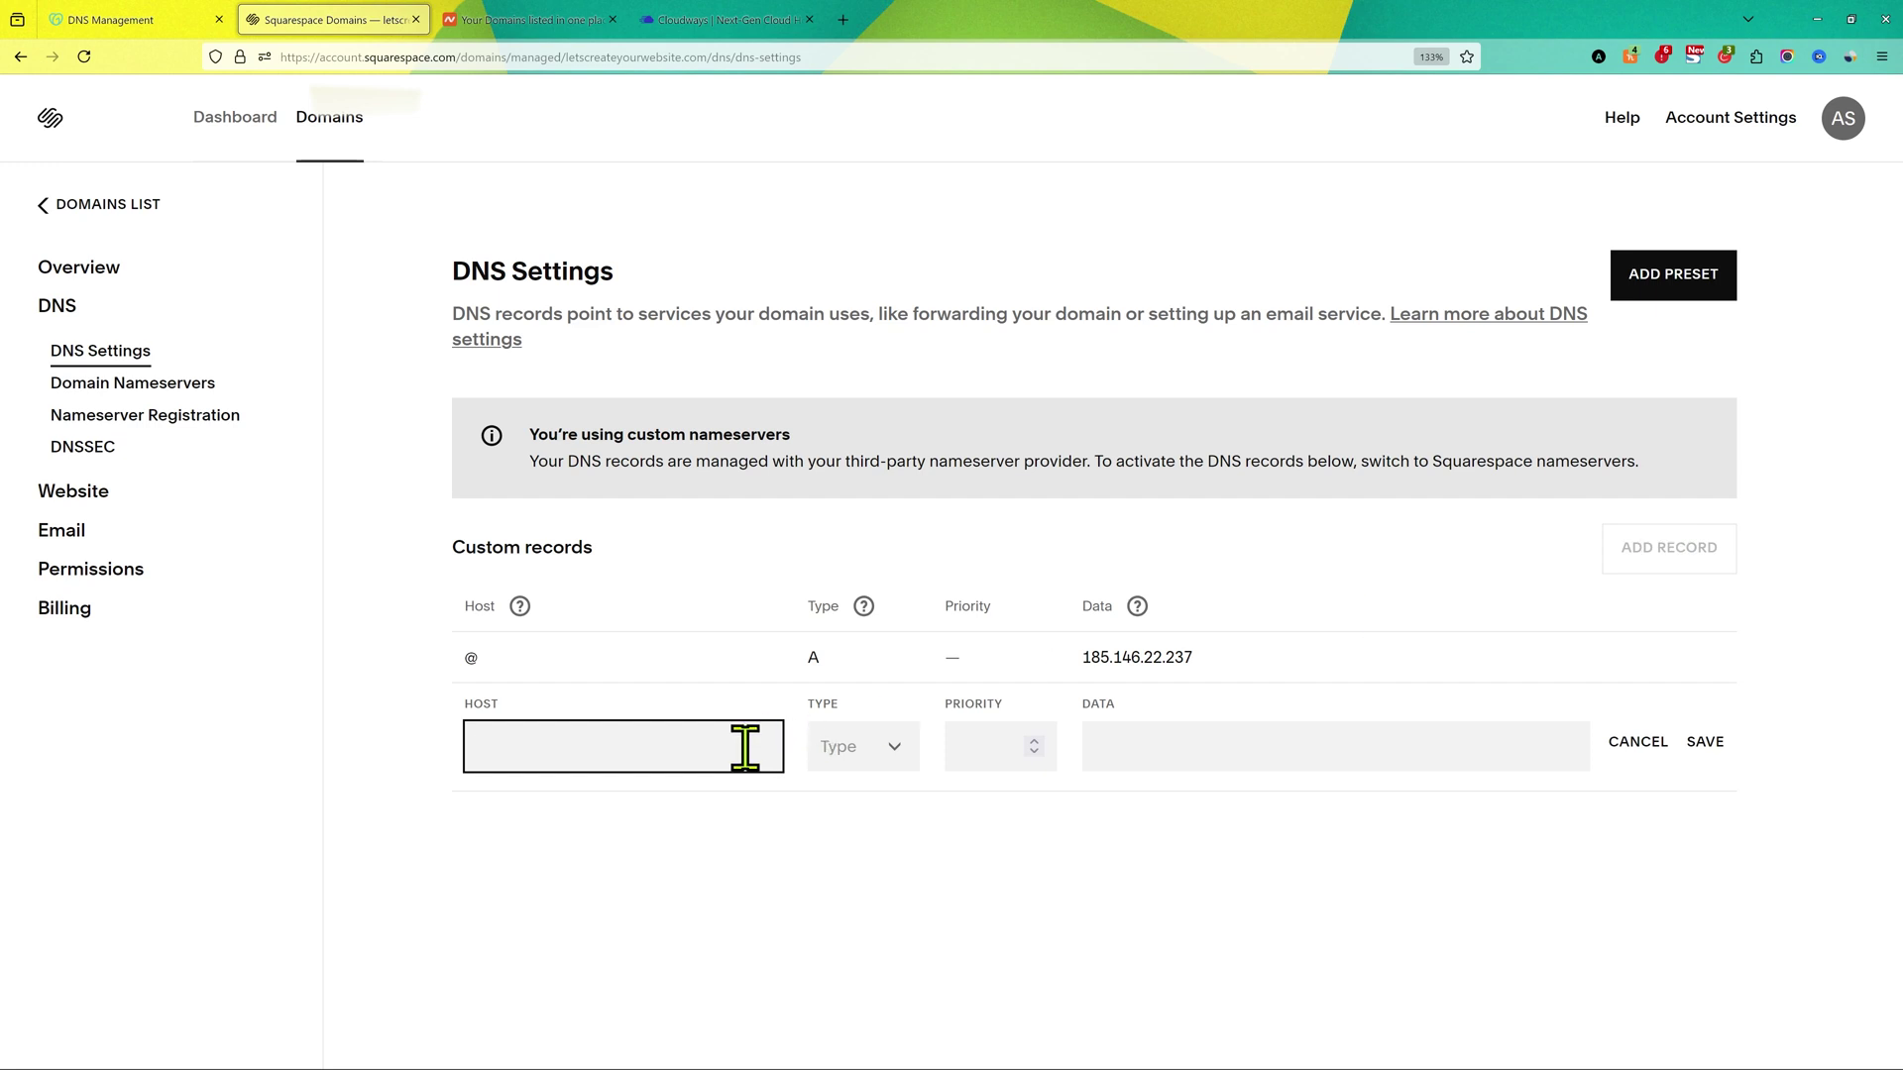
type("@")
left_click(903, 768)
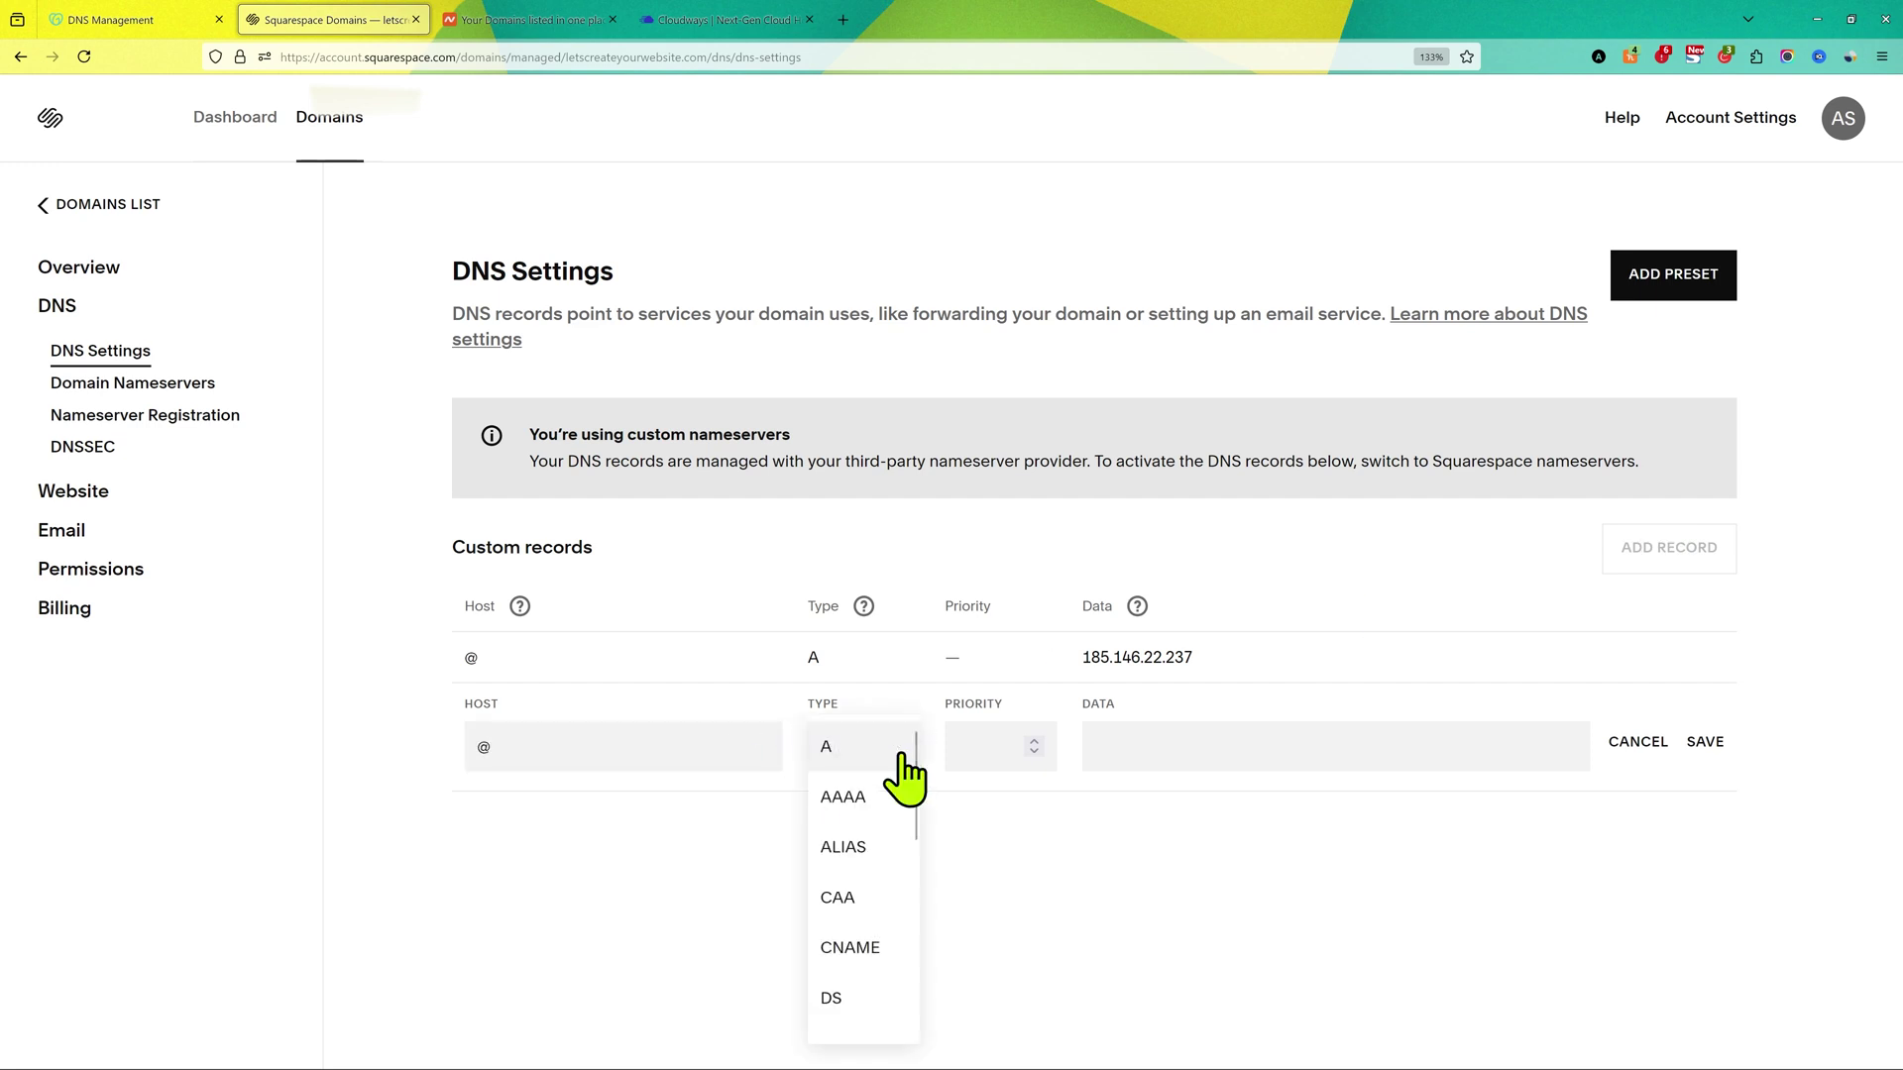
left_click(855, 763)
left_click(1172, 748)
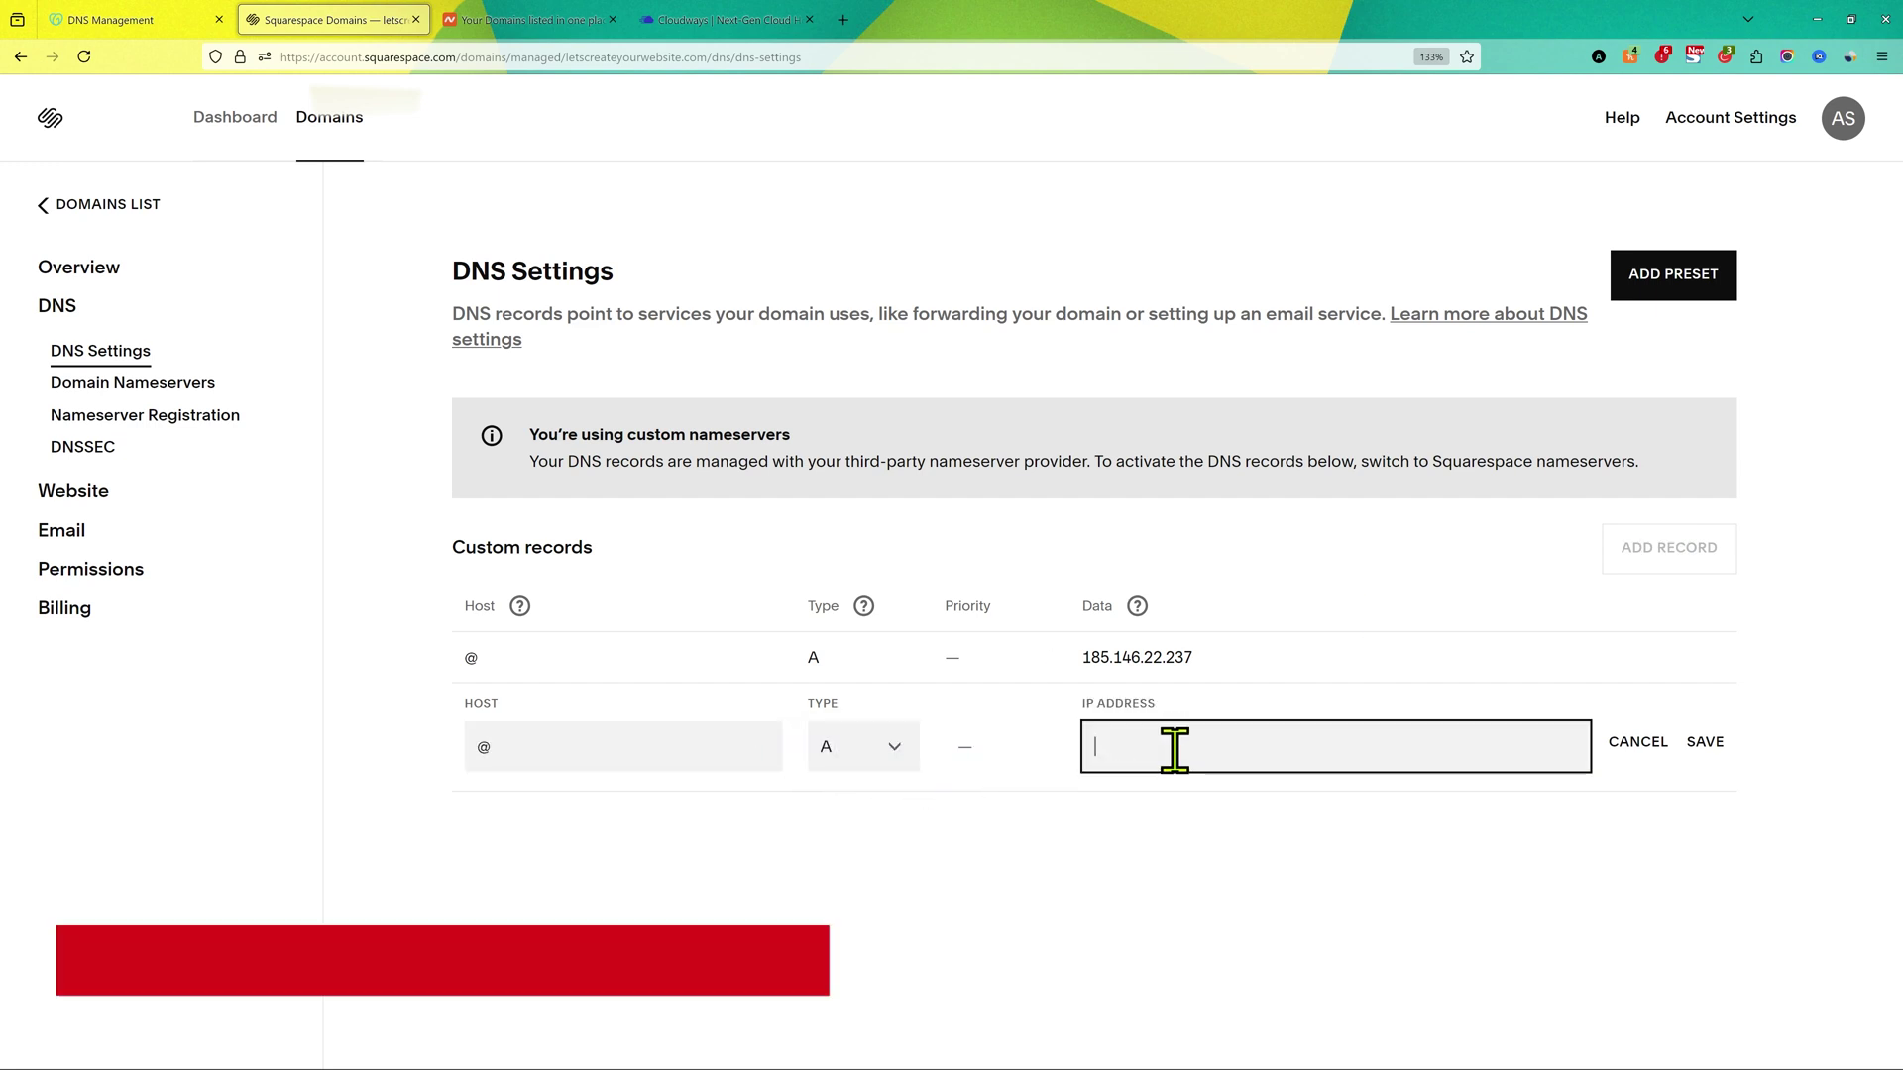
type("143.198.138.168")
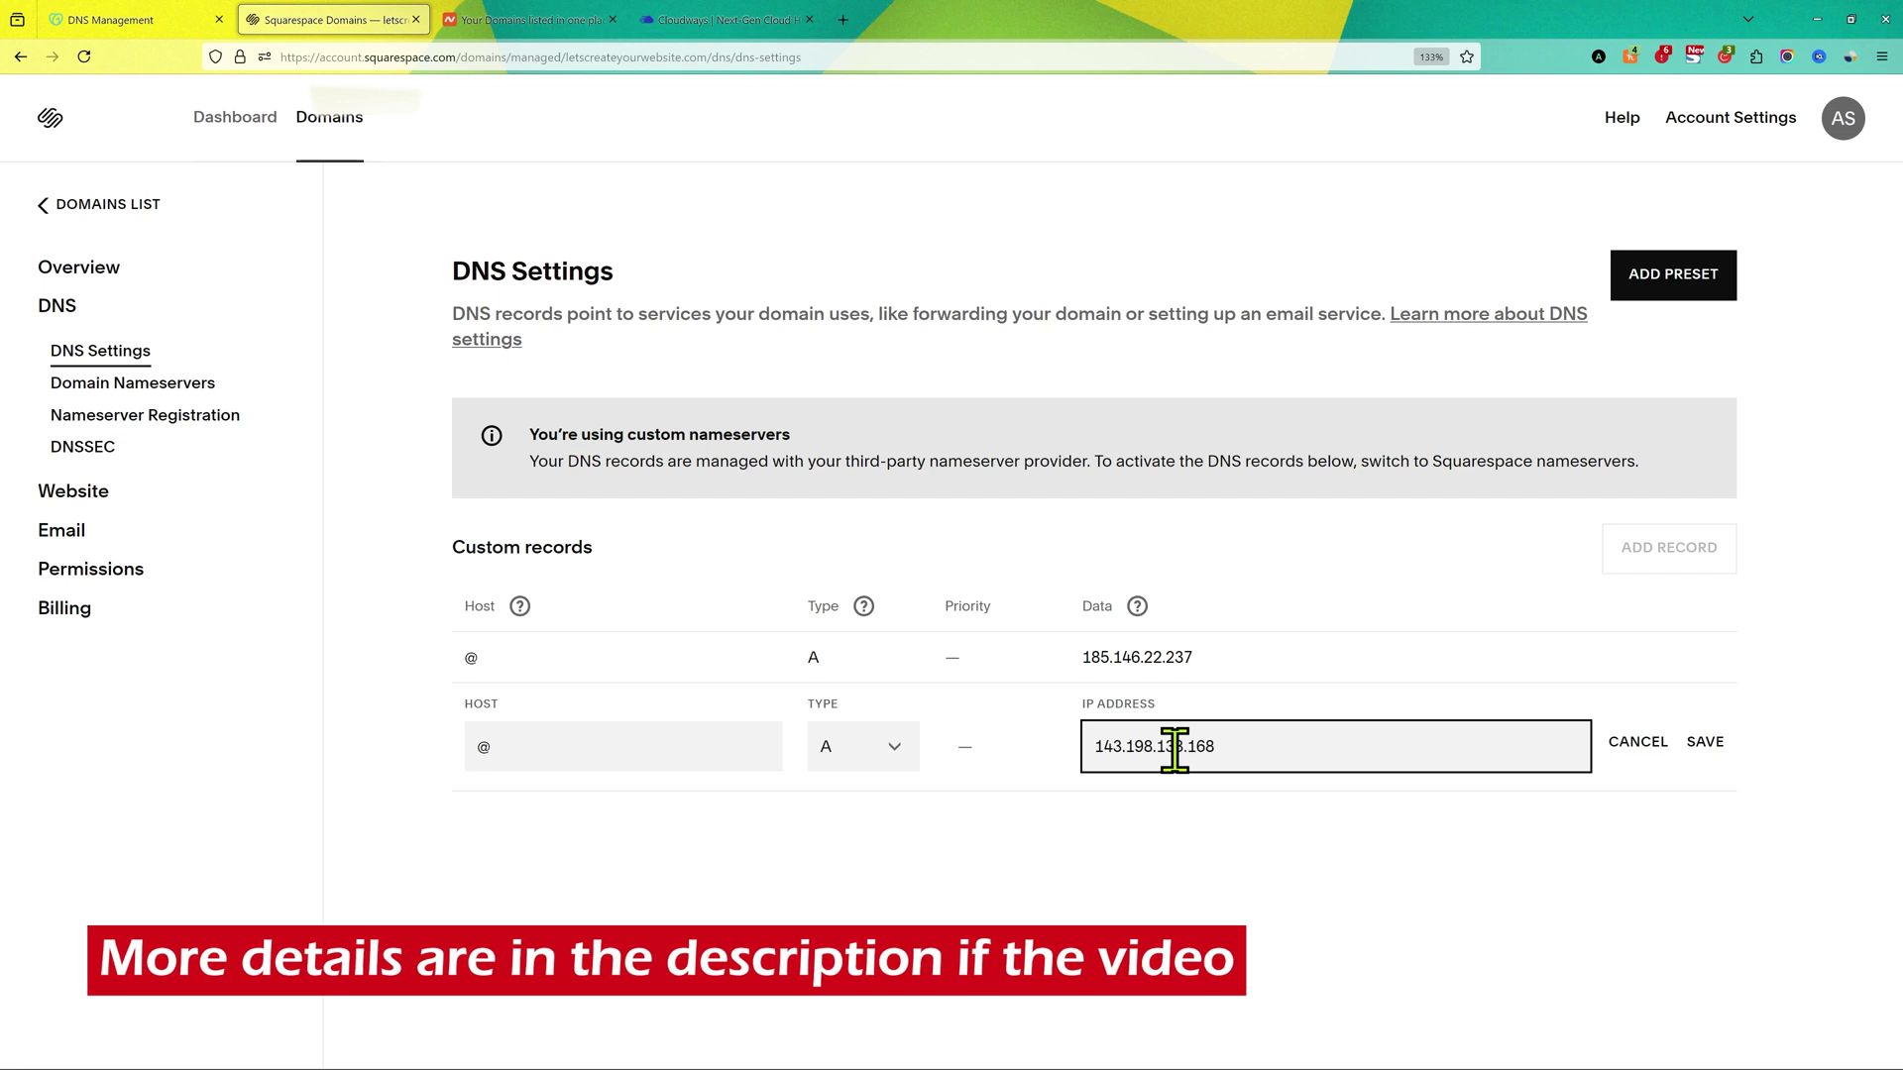
left_click(1706, 748)
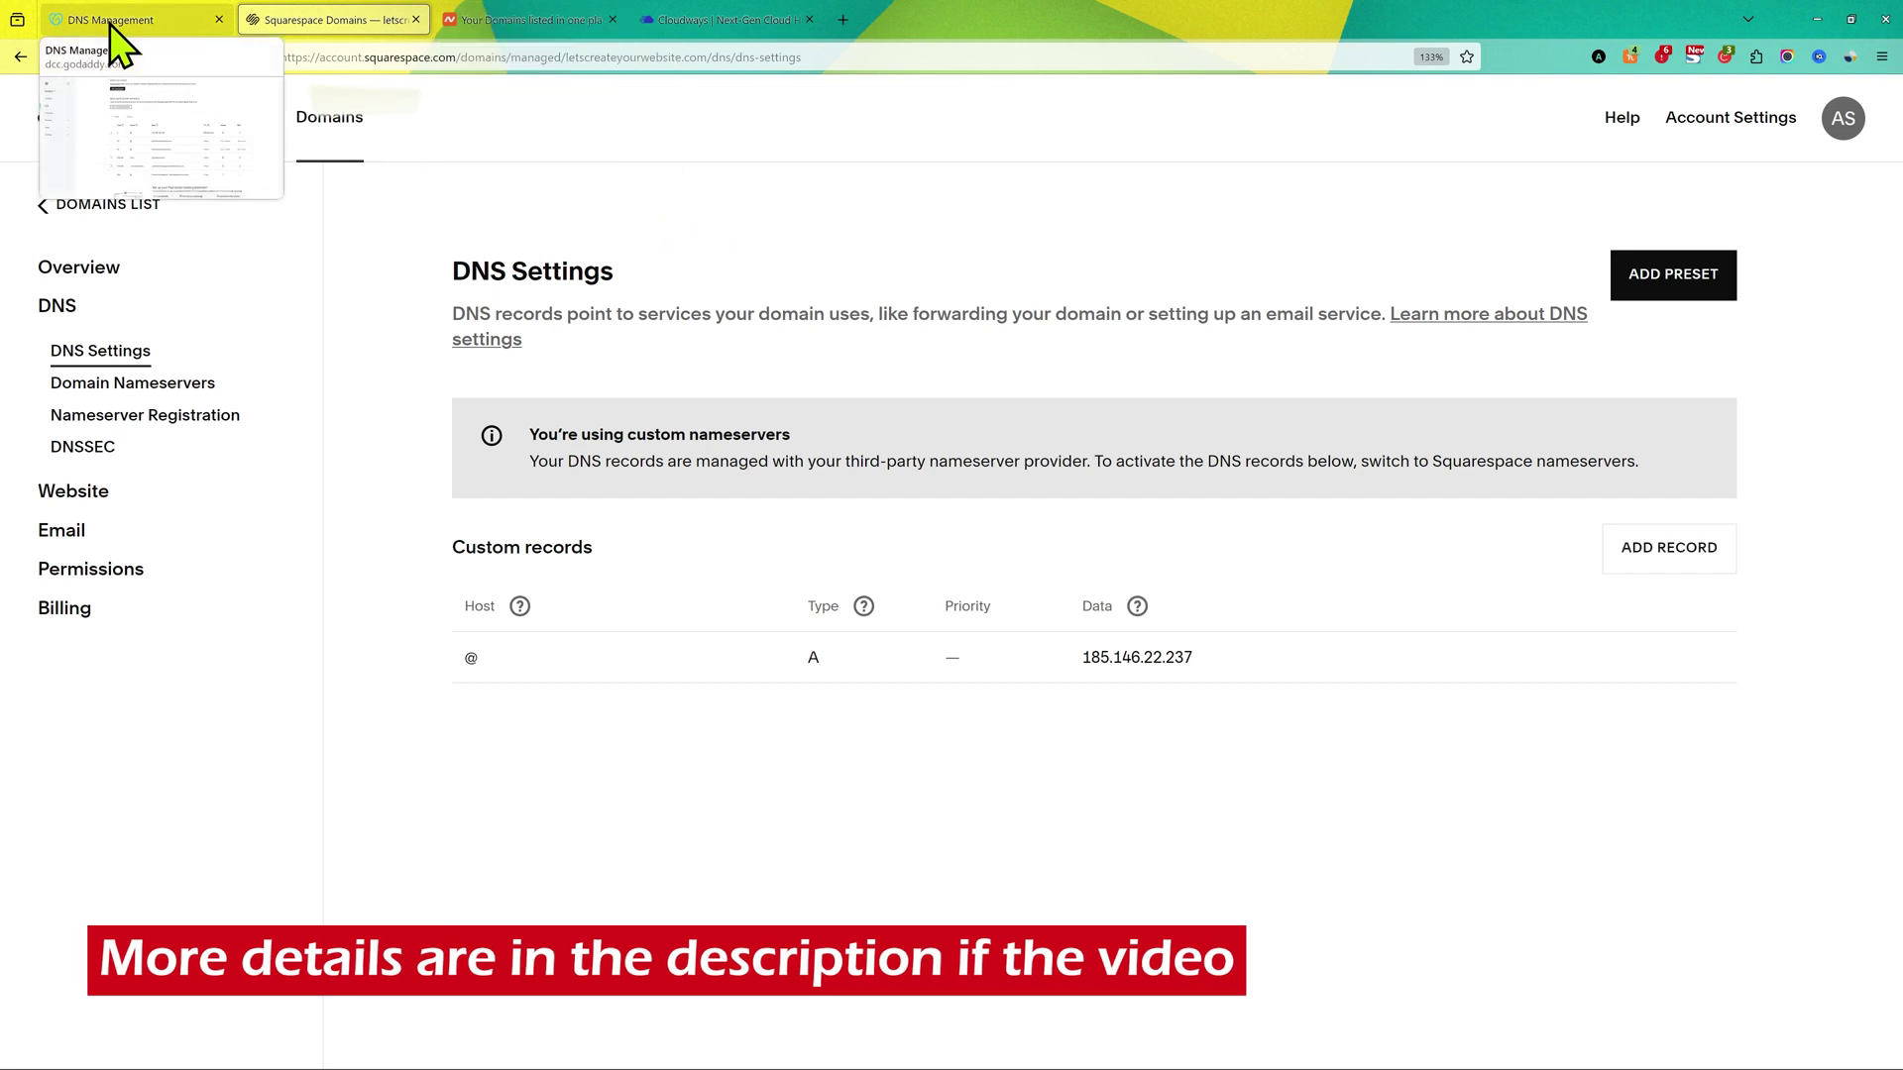
Add an A Record for @ pointing to 12.12.12.12 in letscreateyourwebsite.com's Advanced DNS.
left_click(531, 20)
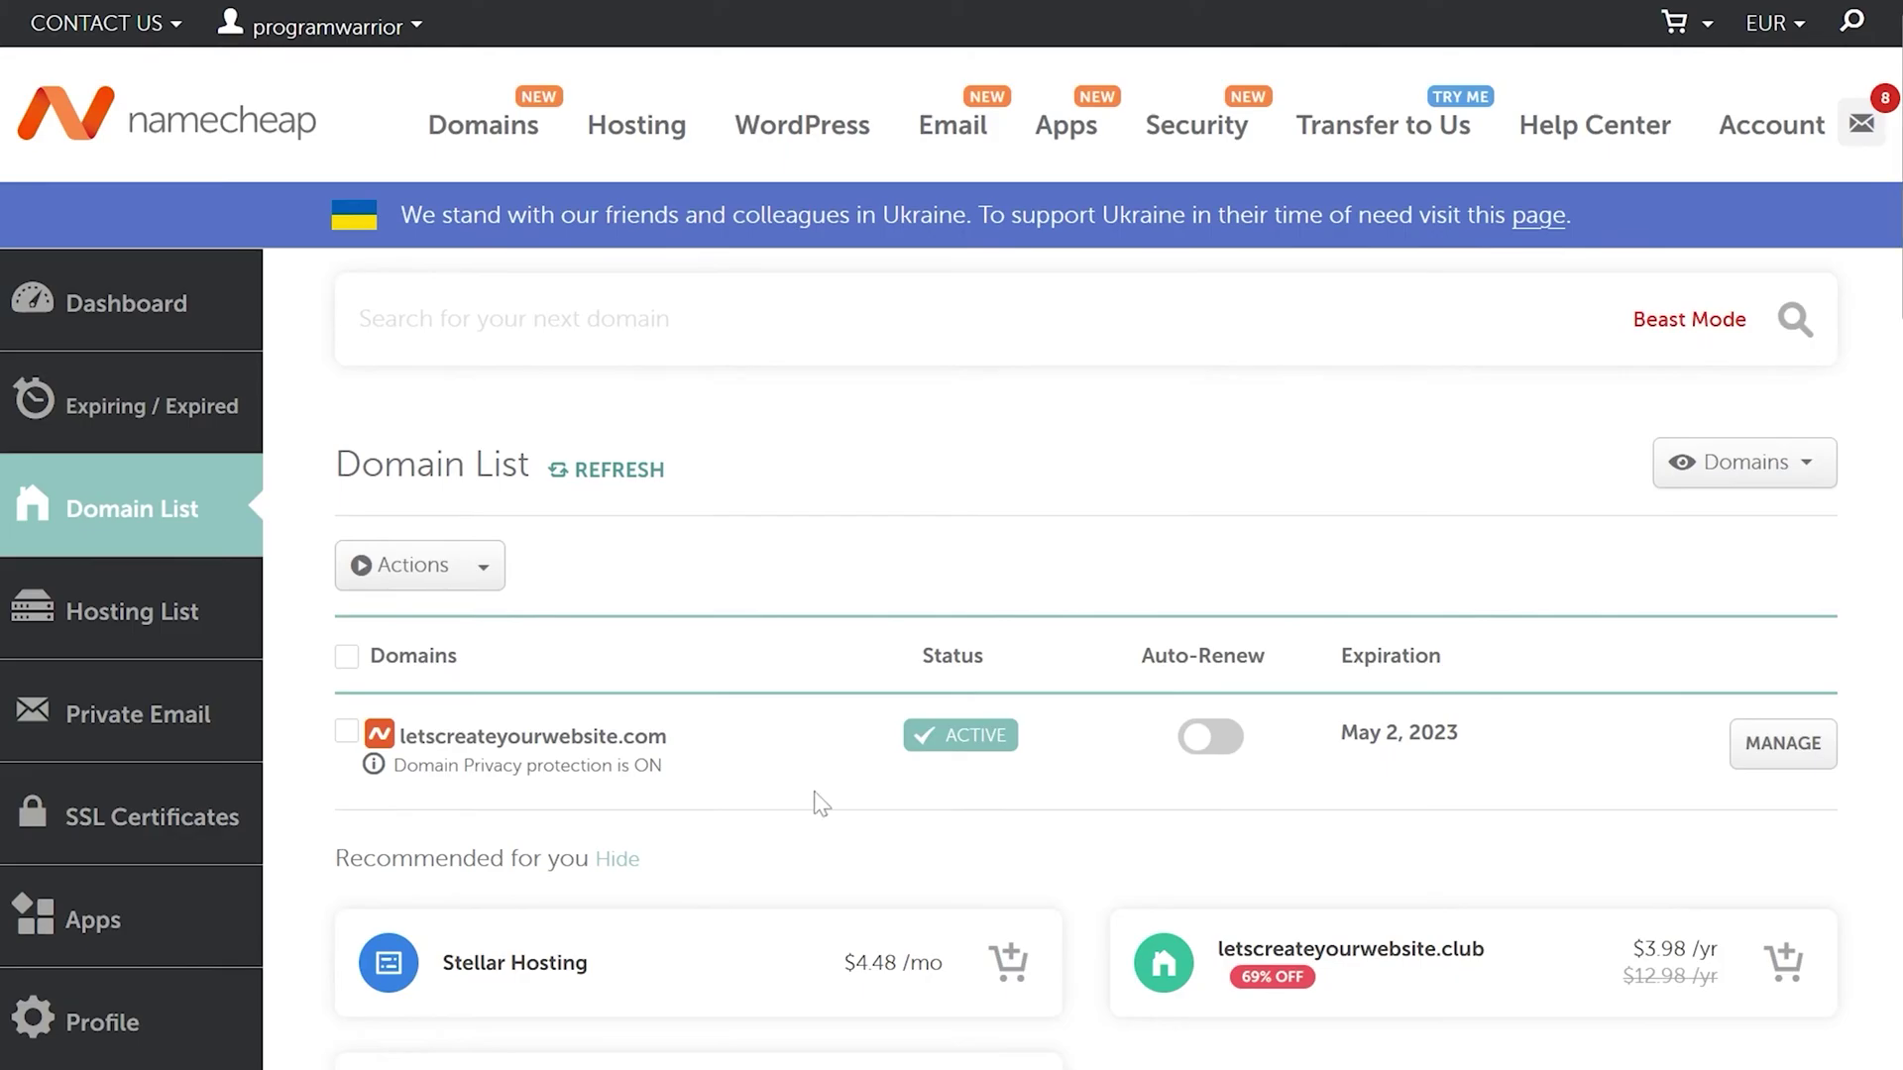
left_click(1789, 750)
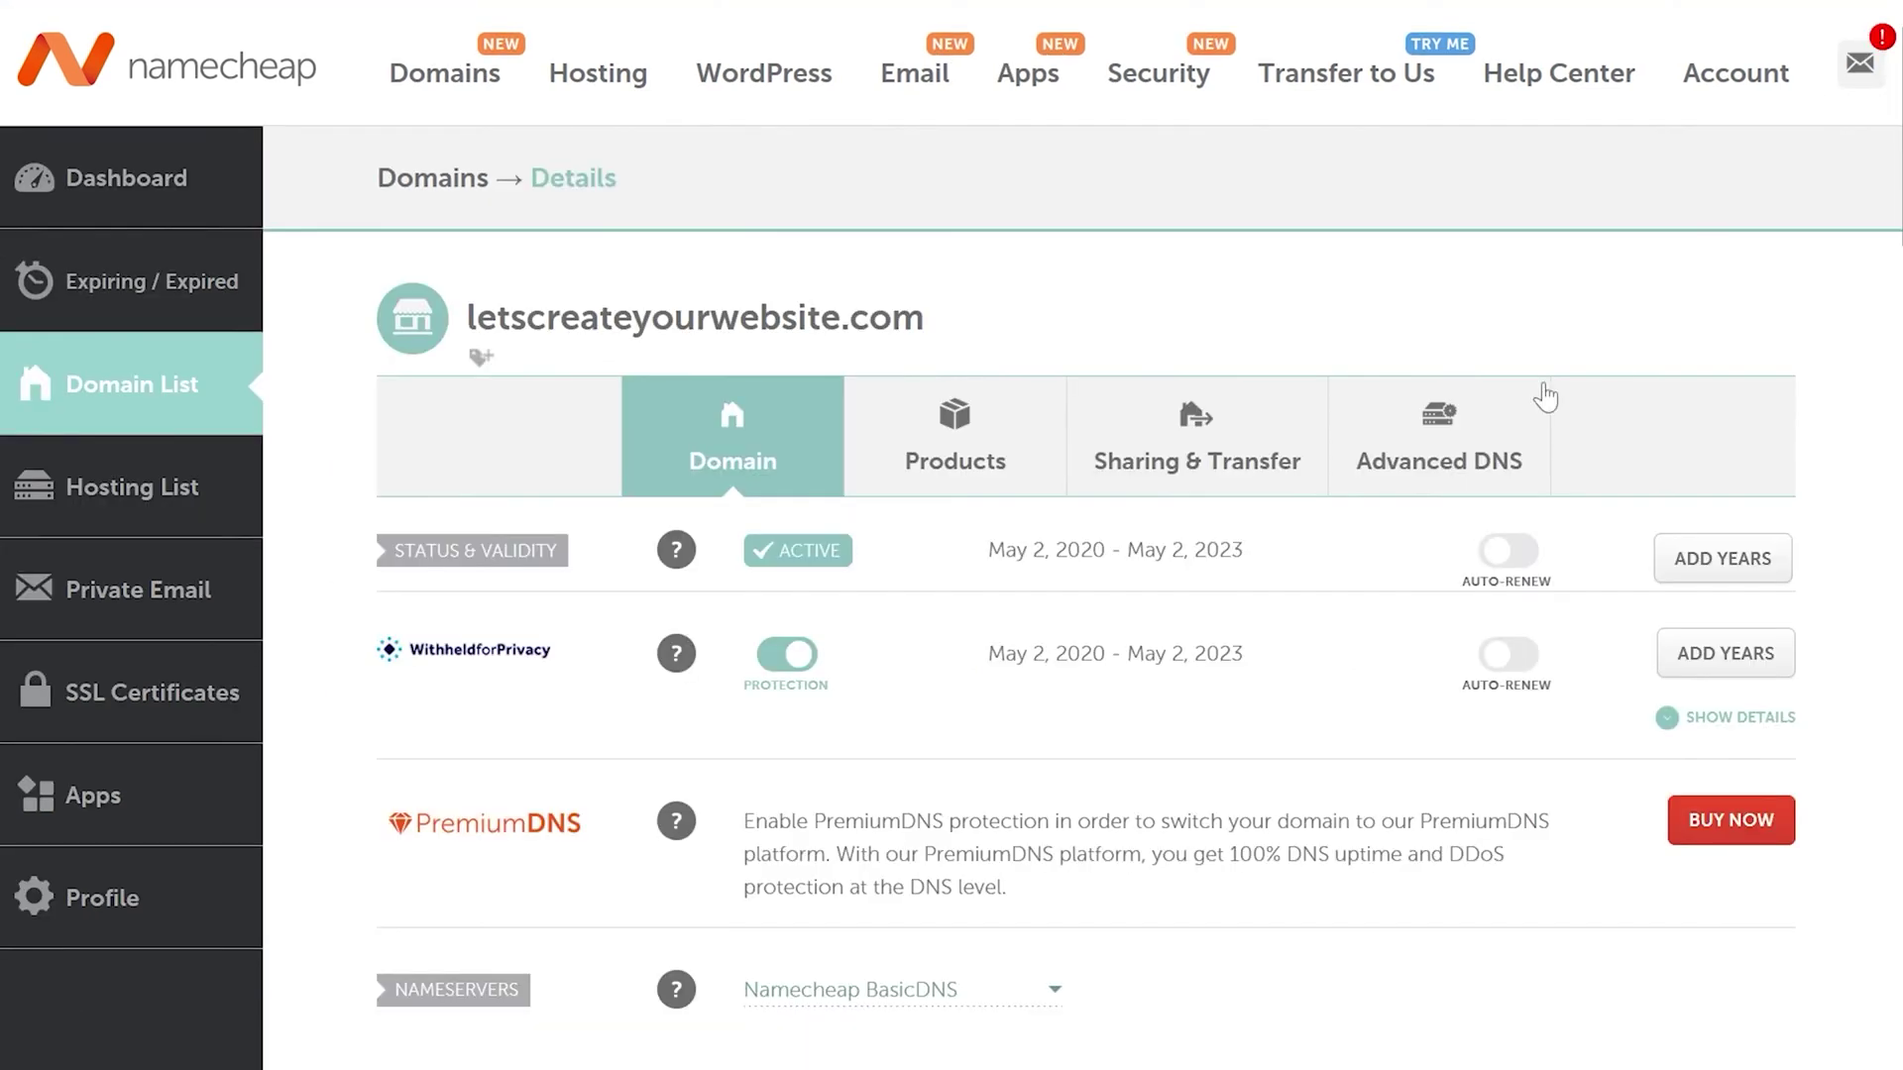
left_click(1455, 434)
scroll(1454, 433, "down", 3)
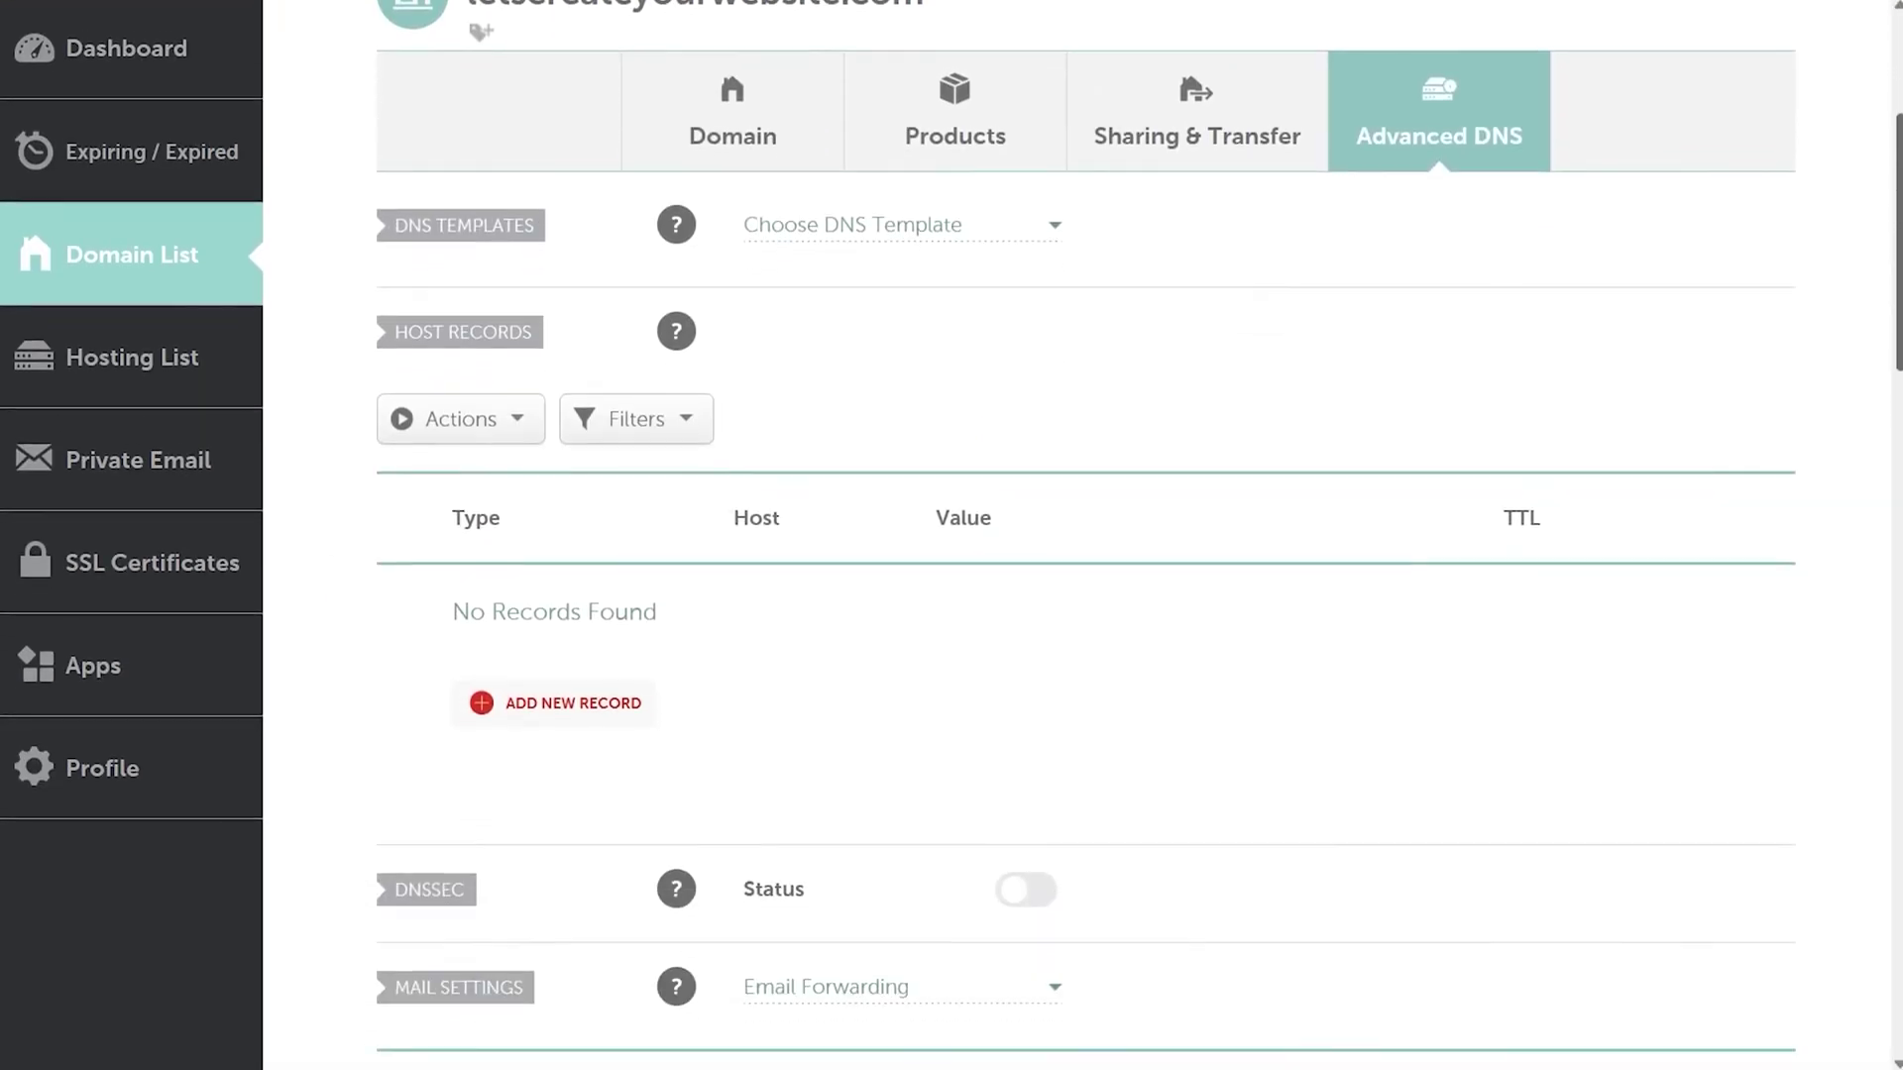
left_click(540, 697)
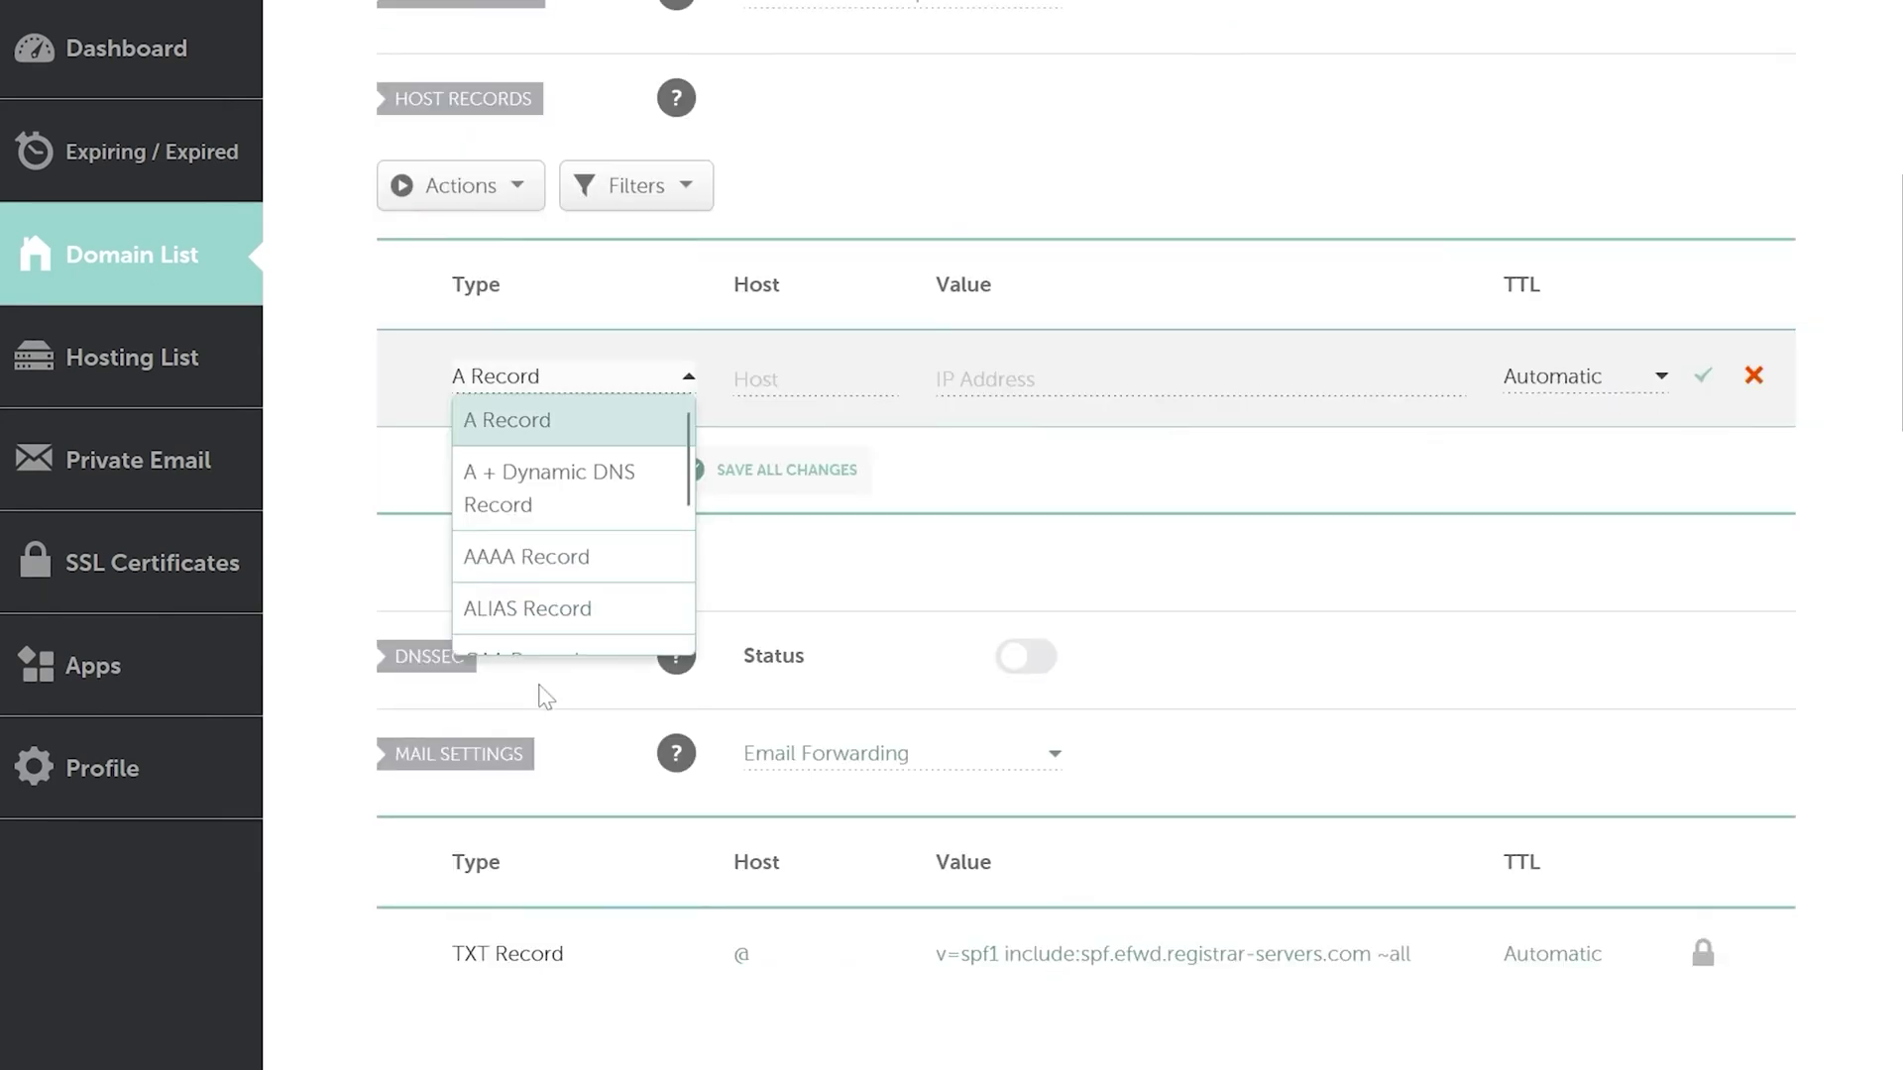
left_click(525, 424)
key("Tab")
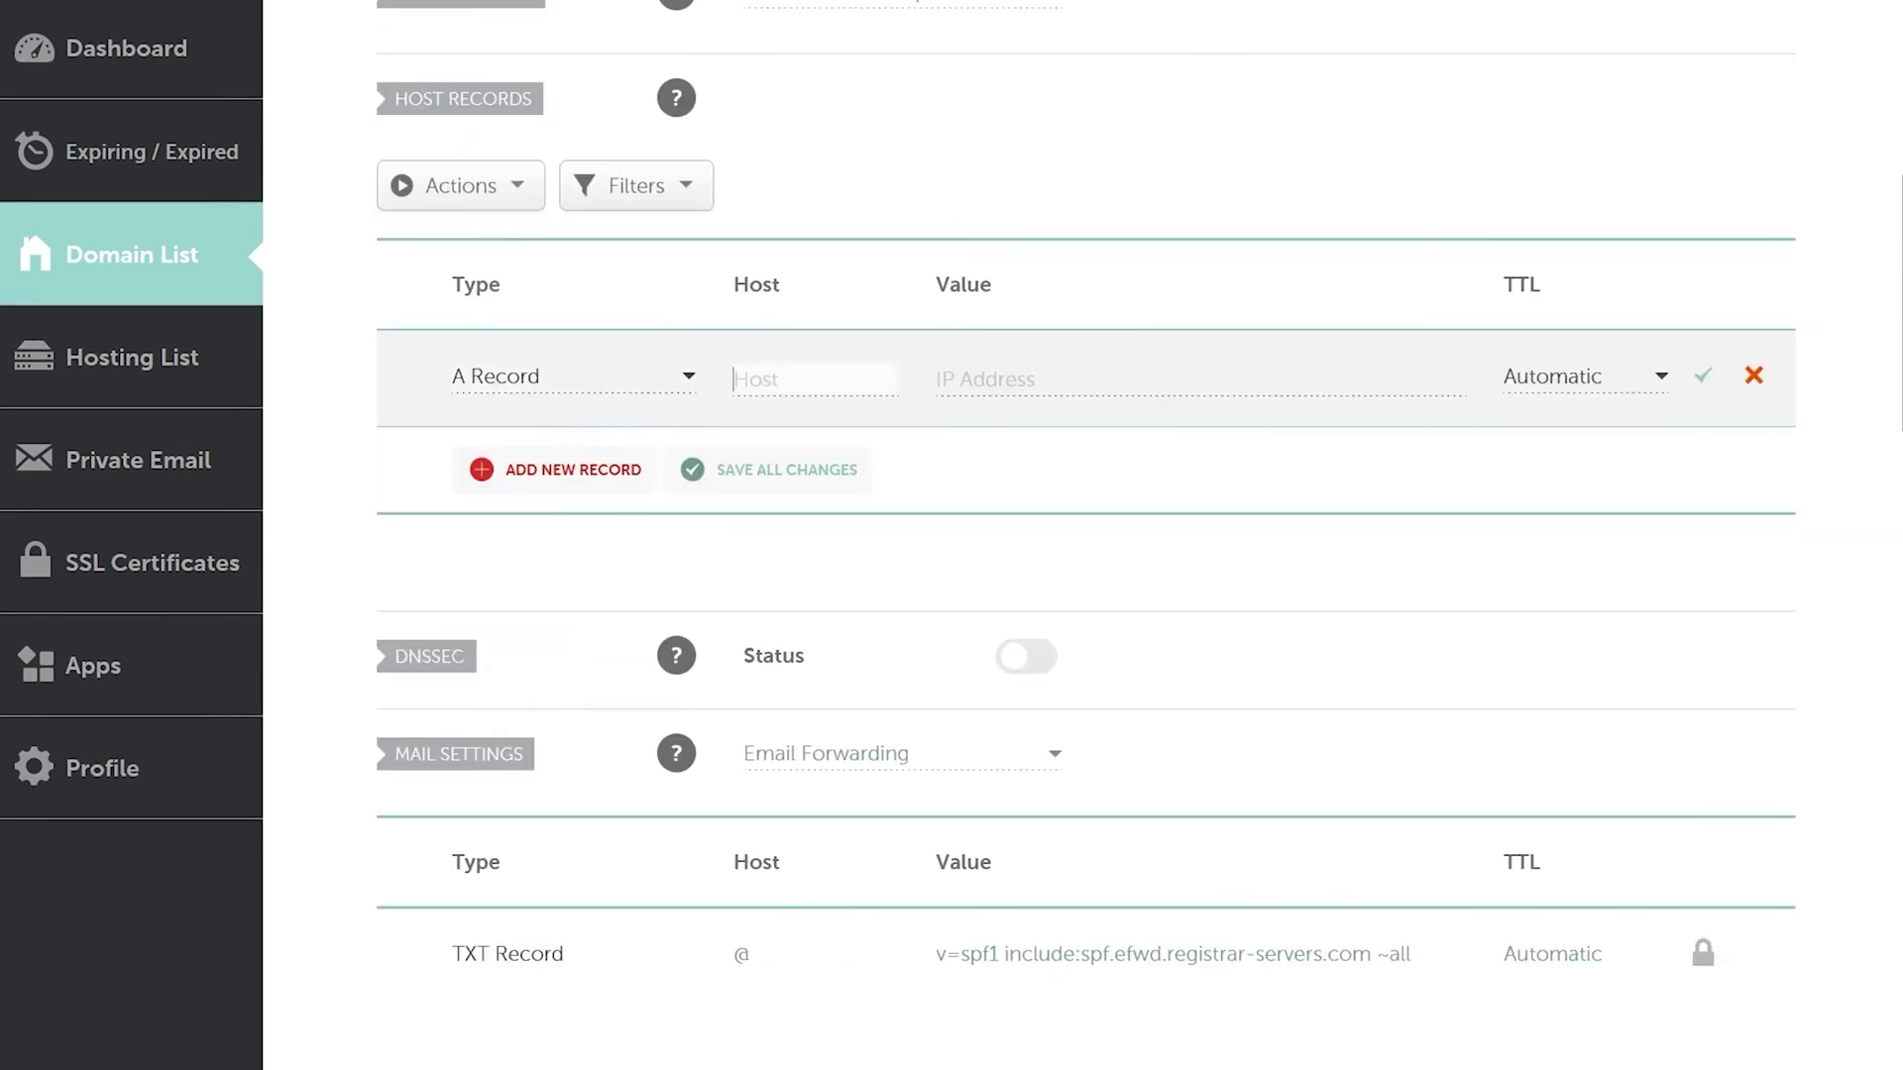
key("Tab")
type("12.12.12.12")
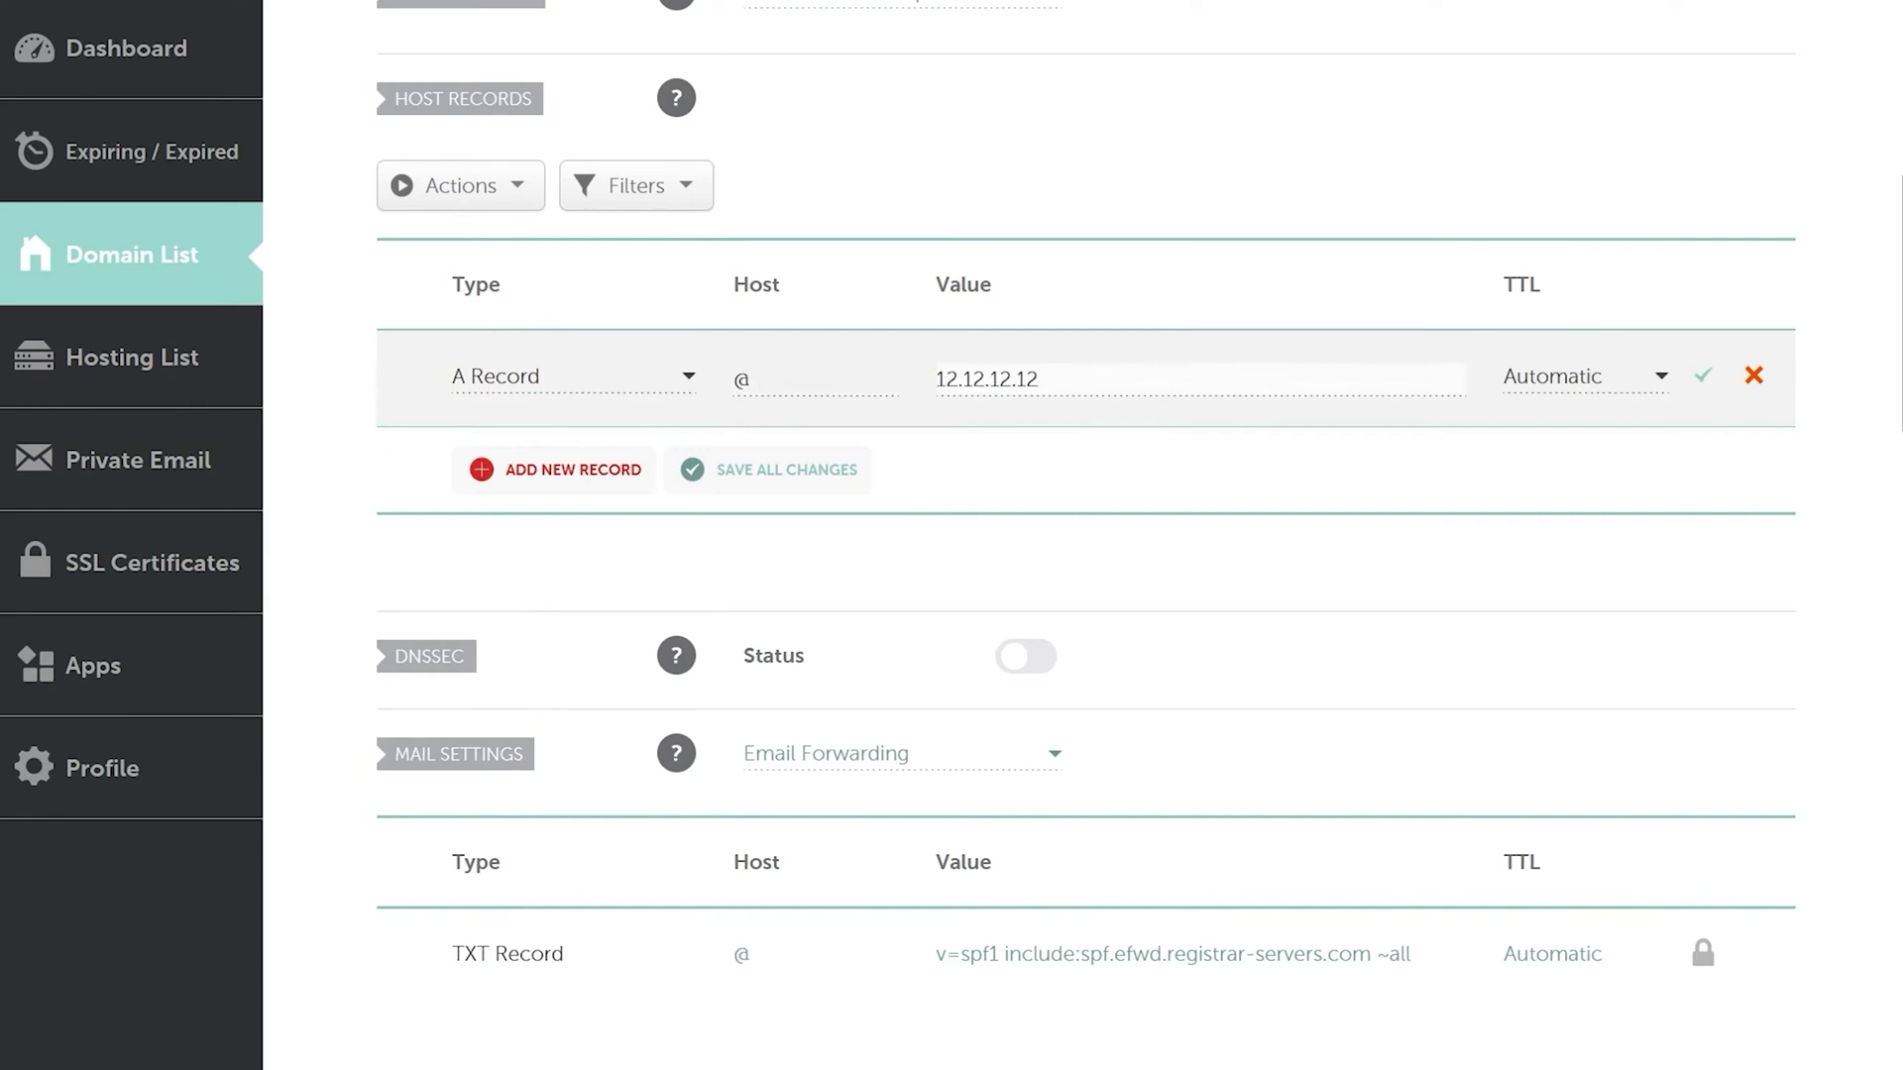
left_click(1700, 379)
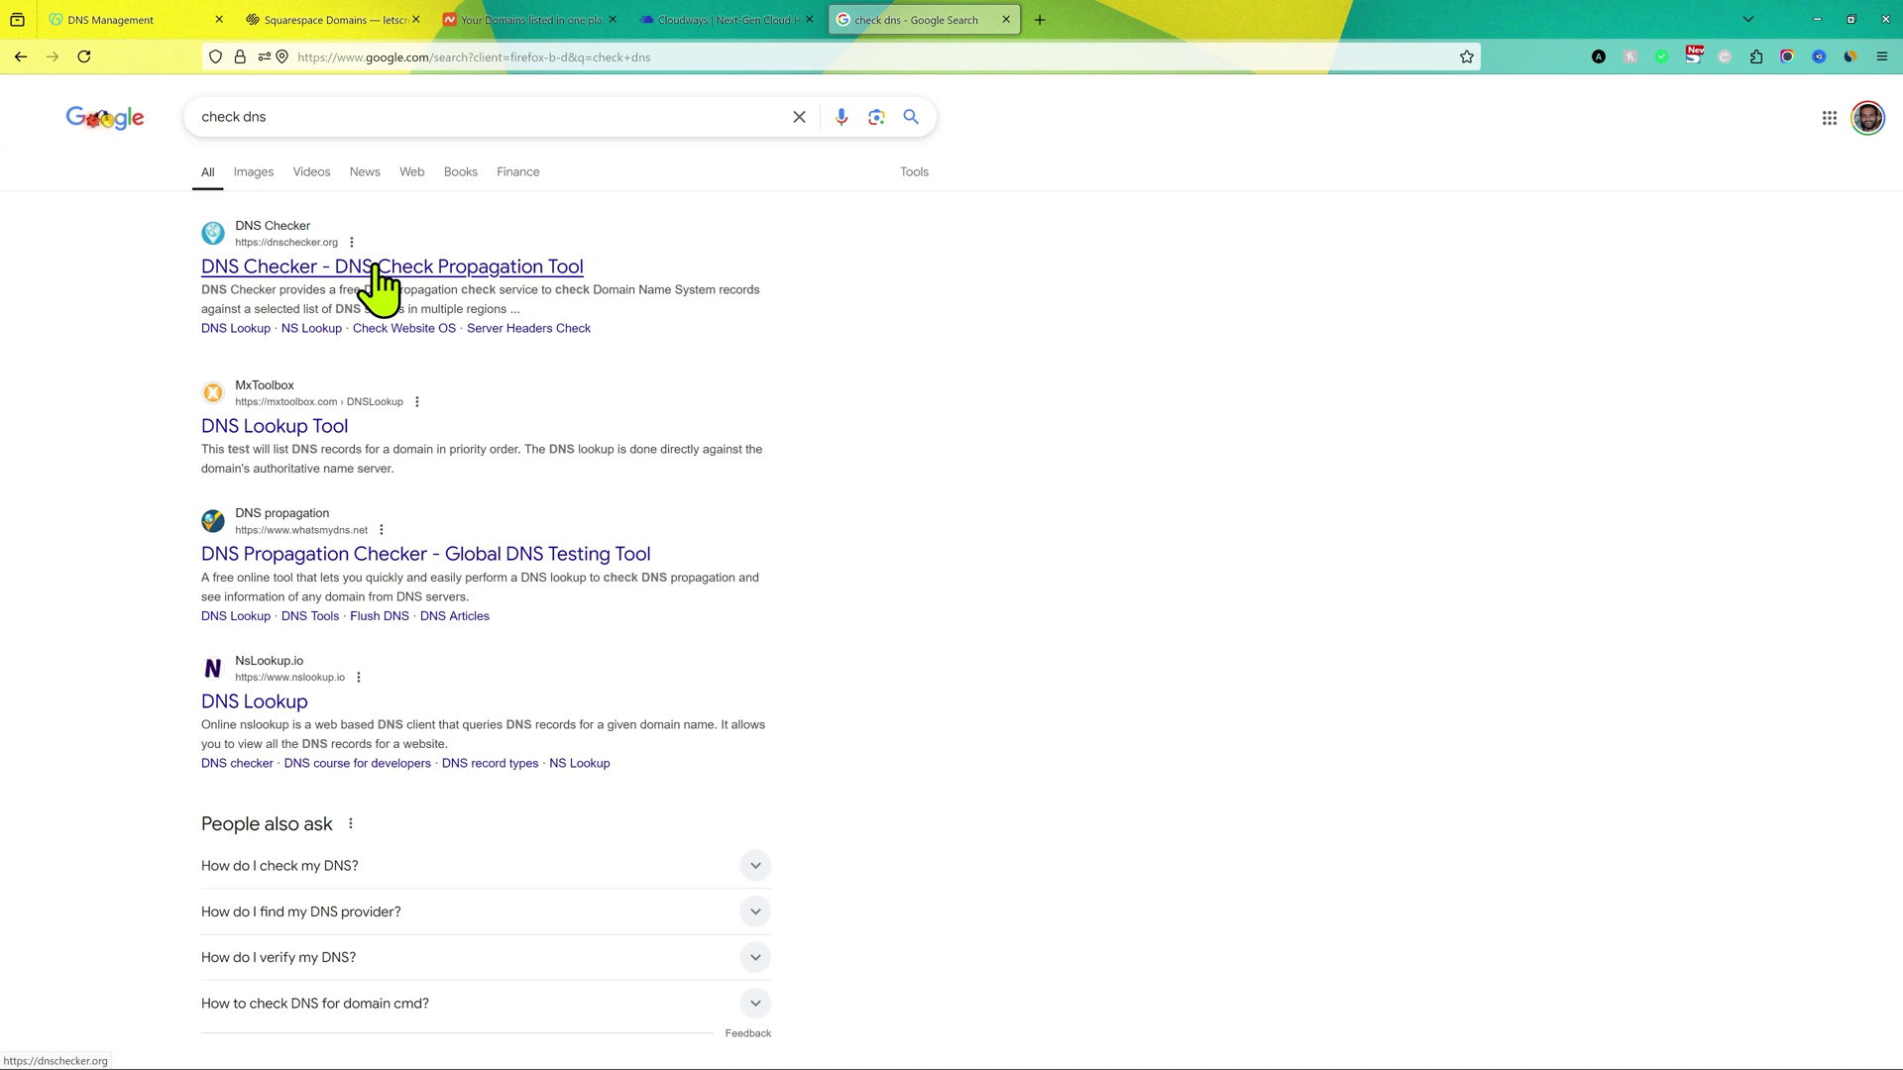
Run a dnschecker.org A-record propagation lookup for ignitechpro.com.
middle_click(377, 268)
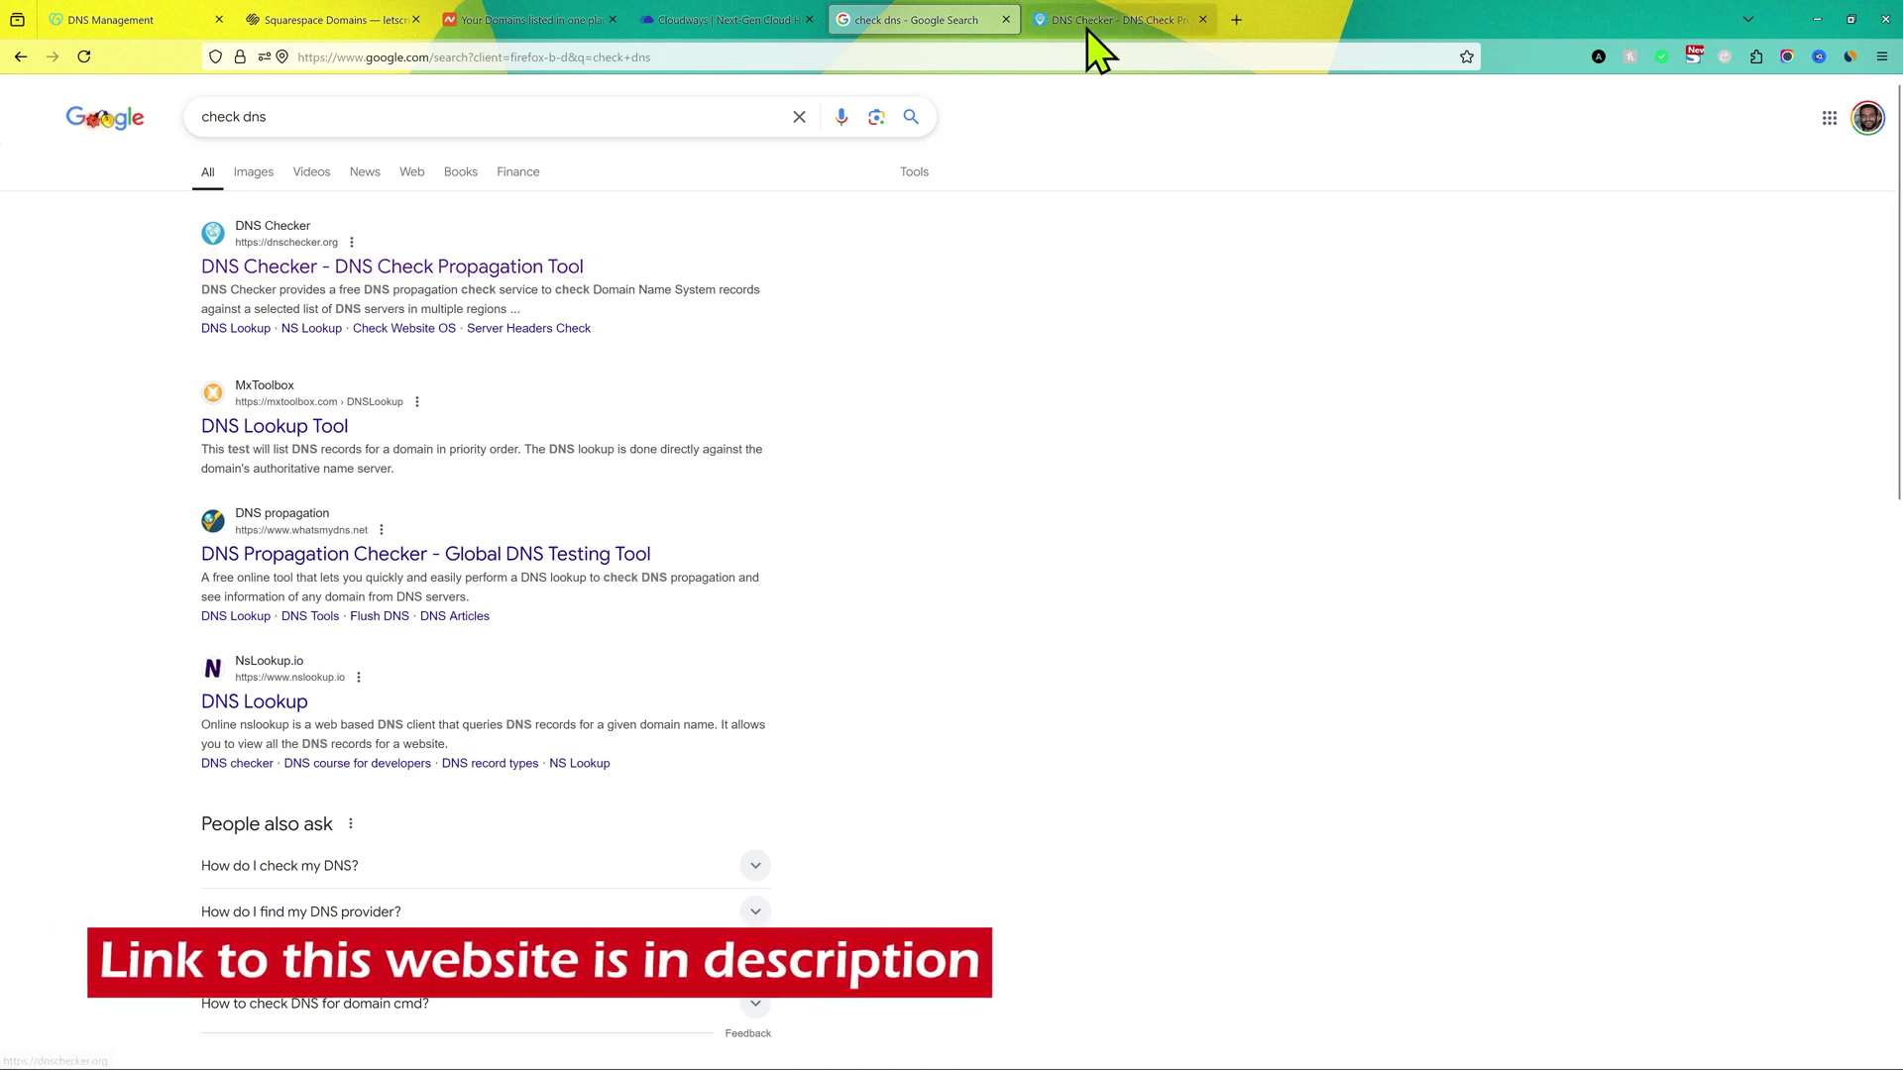
left_click(1104, 22)
left_click(402, 264)
type("ignitechpro.com")
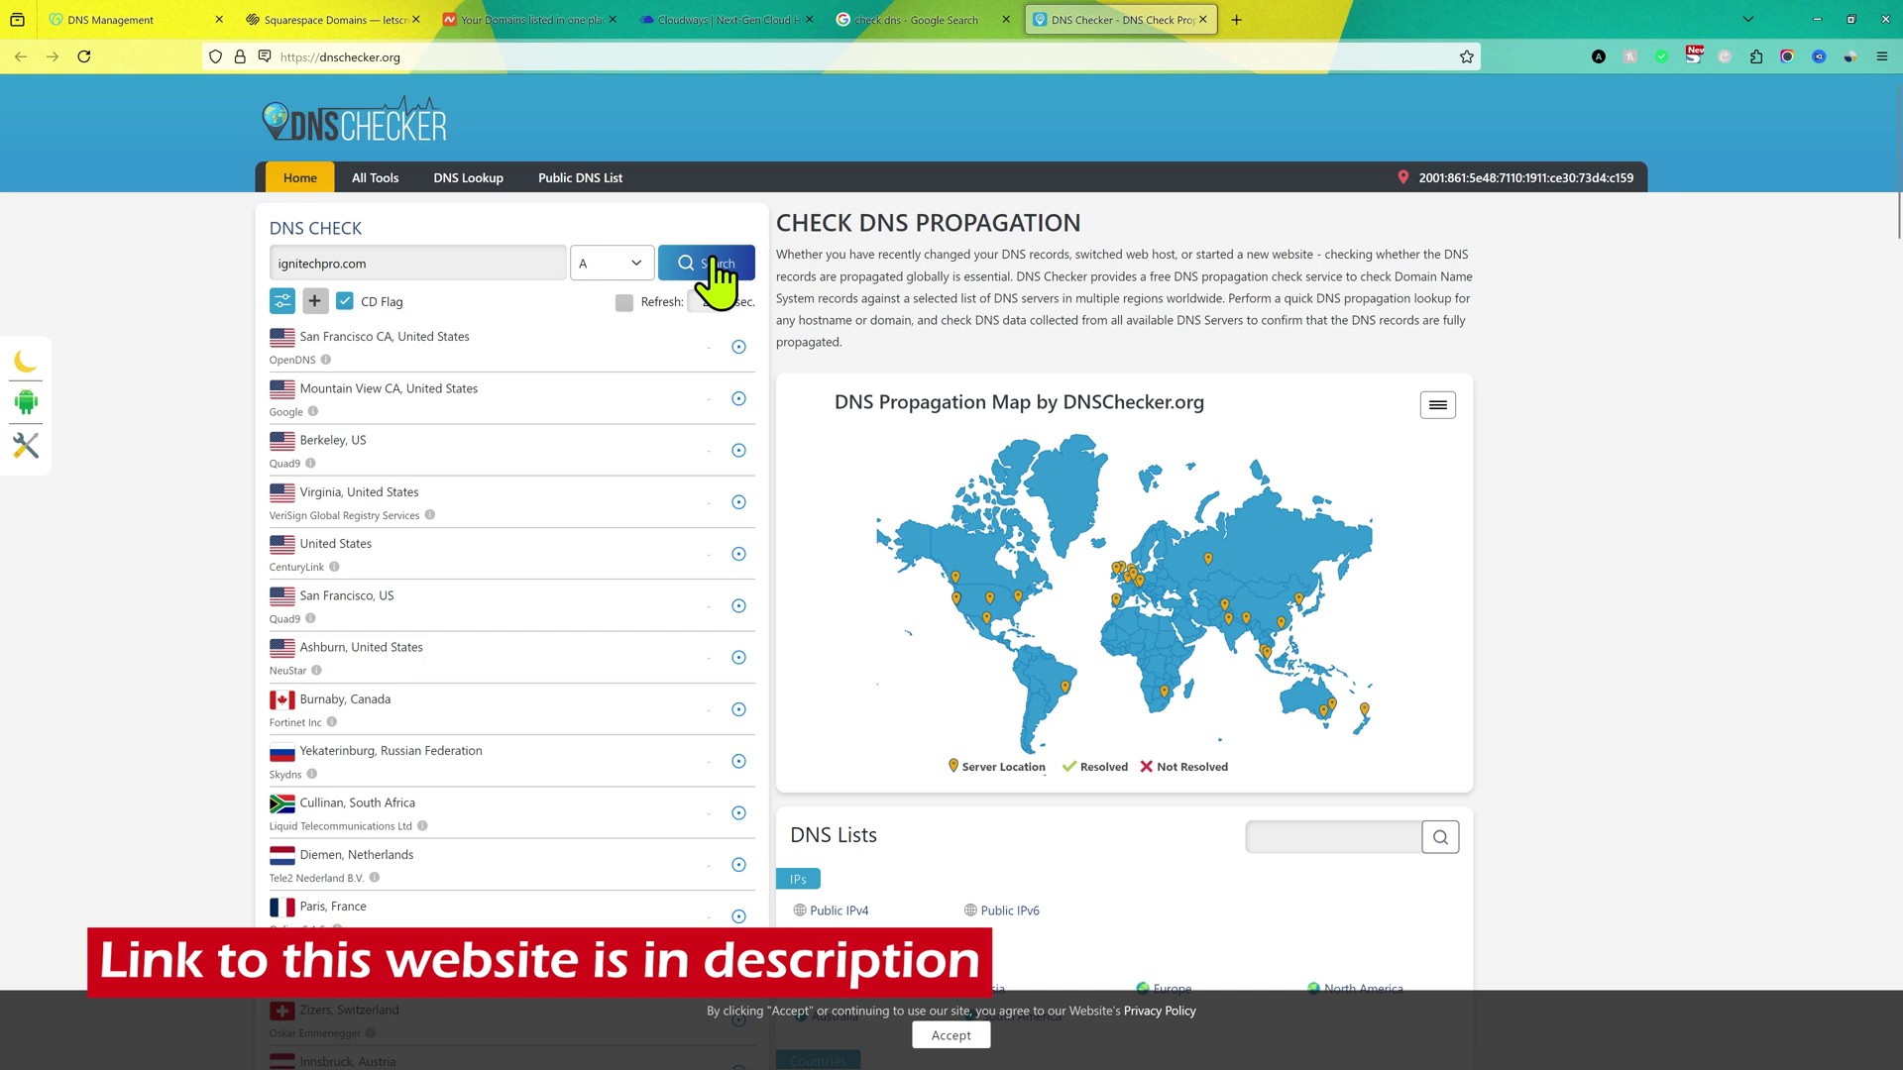
left_click(713, 264)
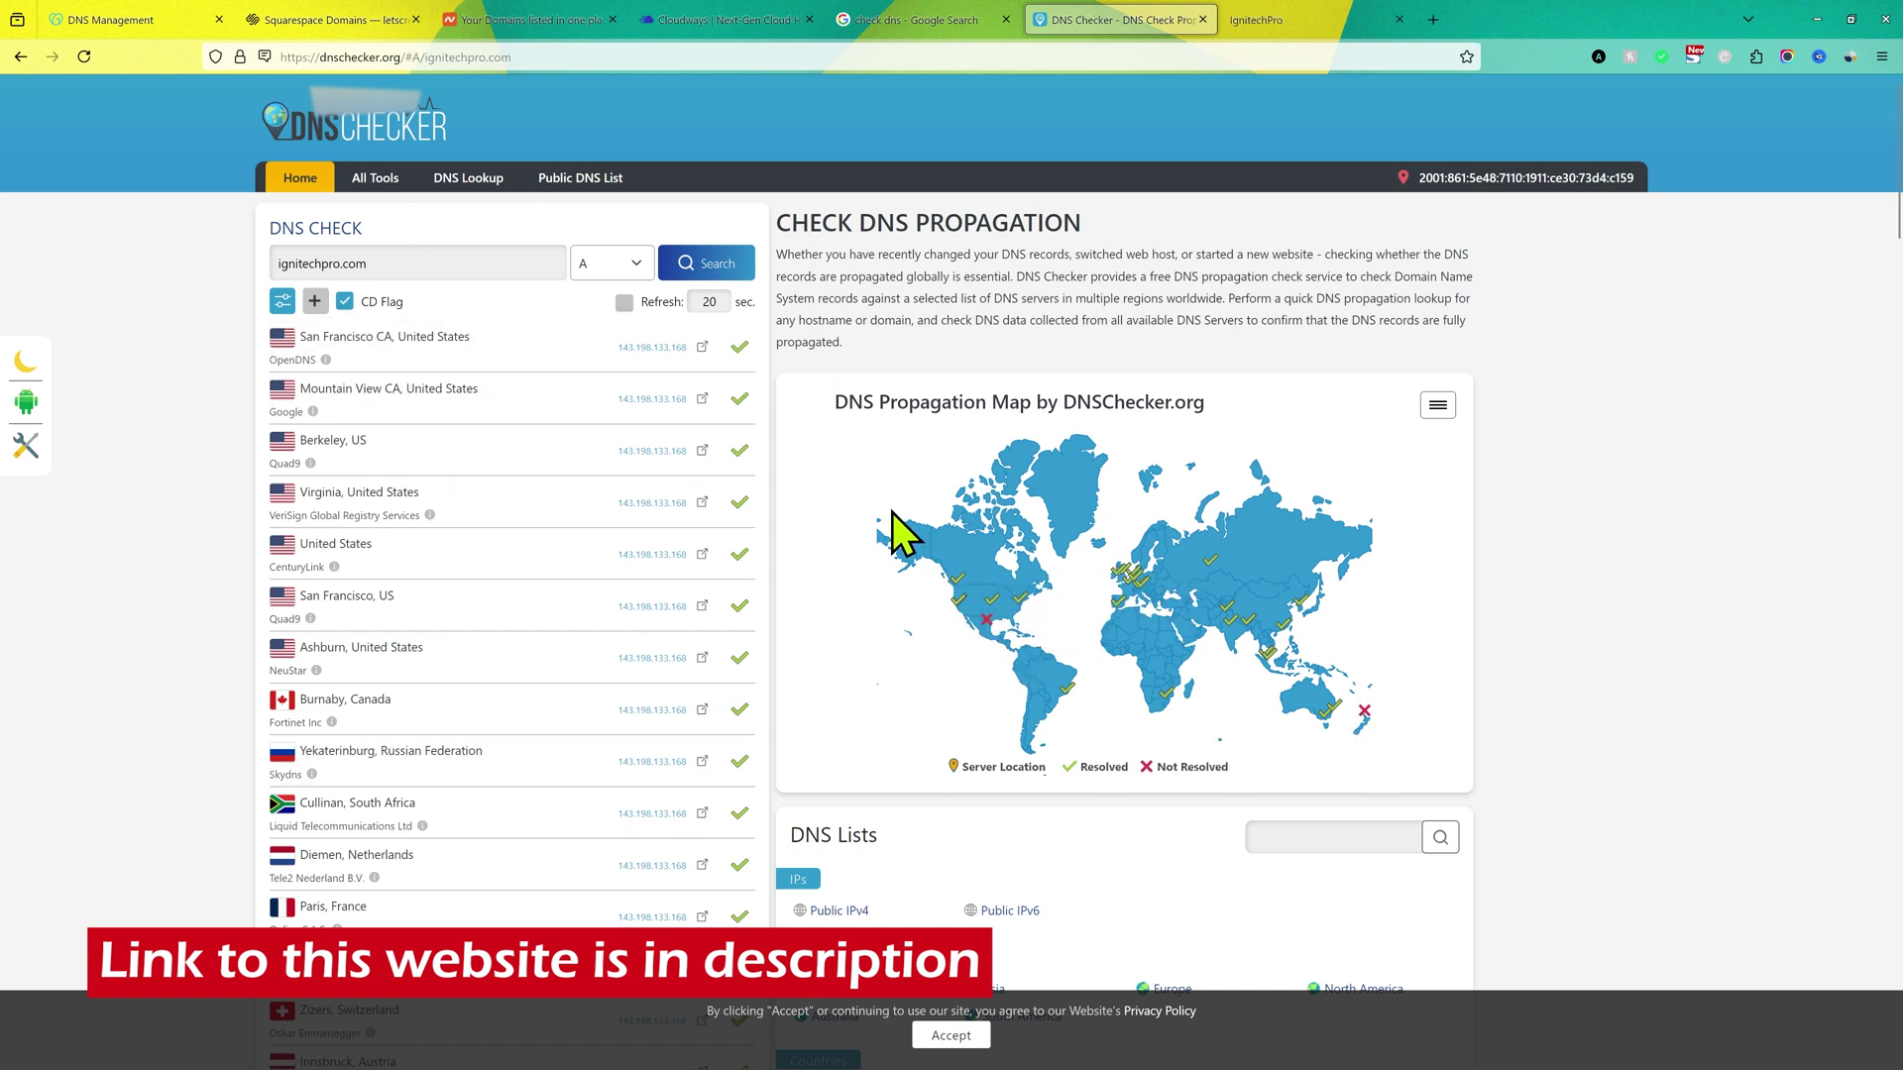
mouse_move(748, 25)
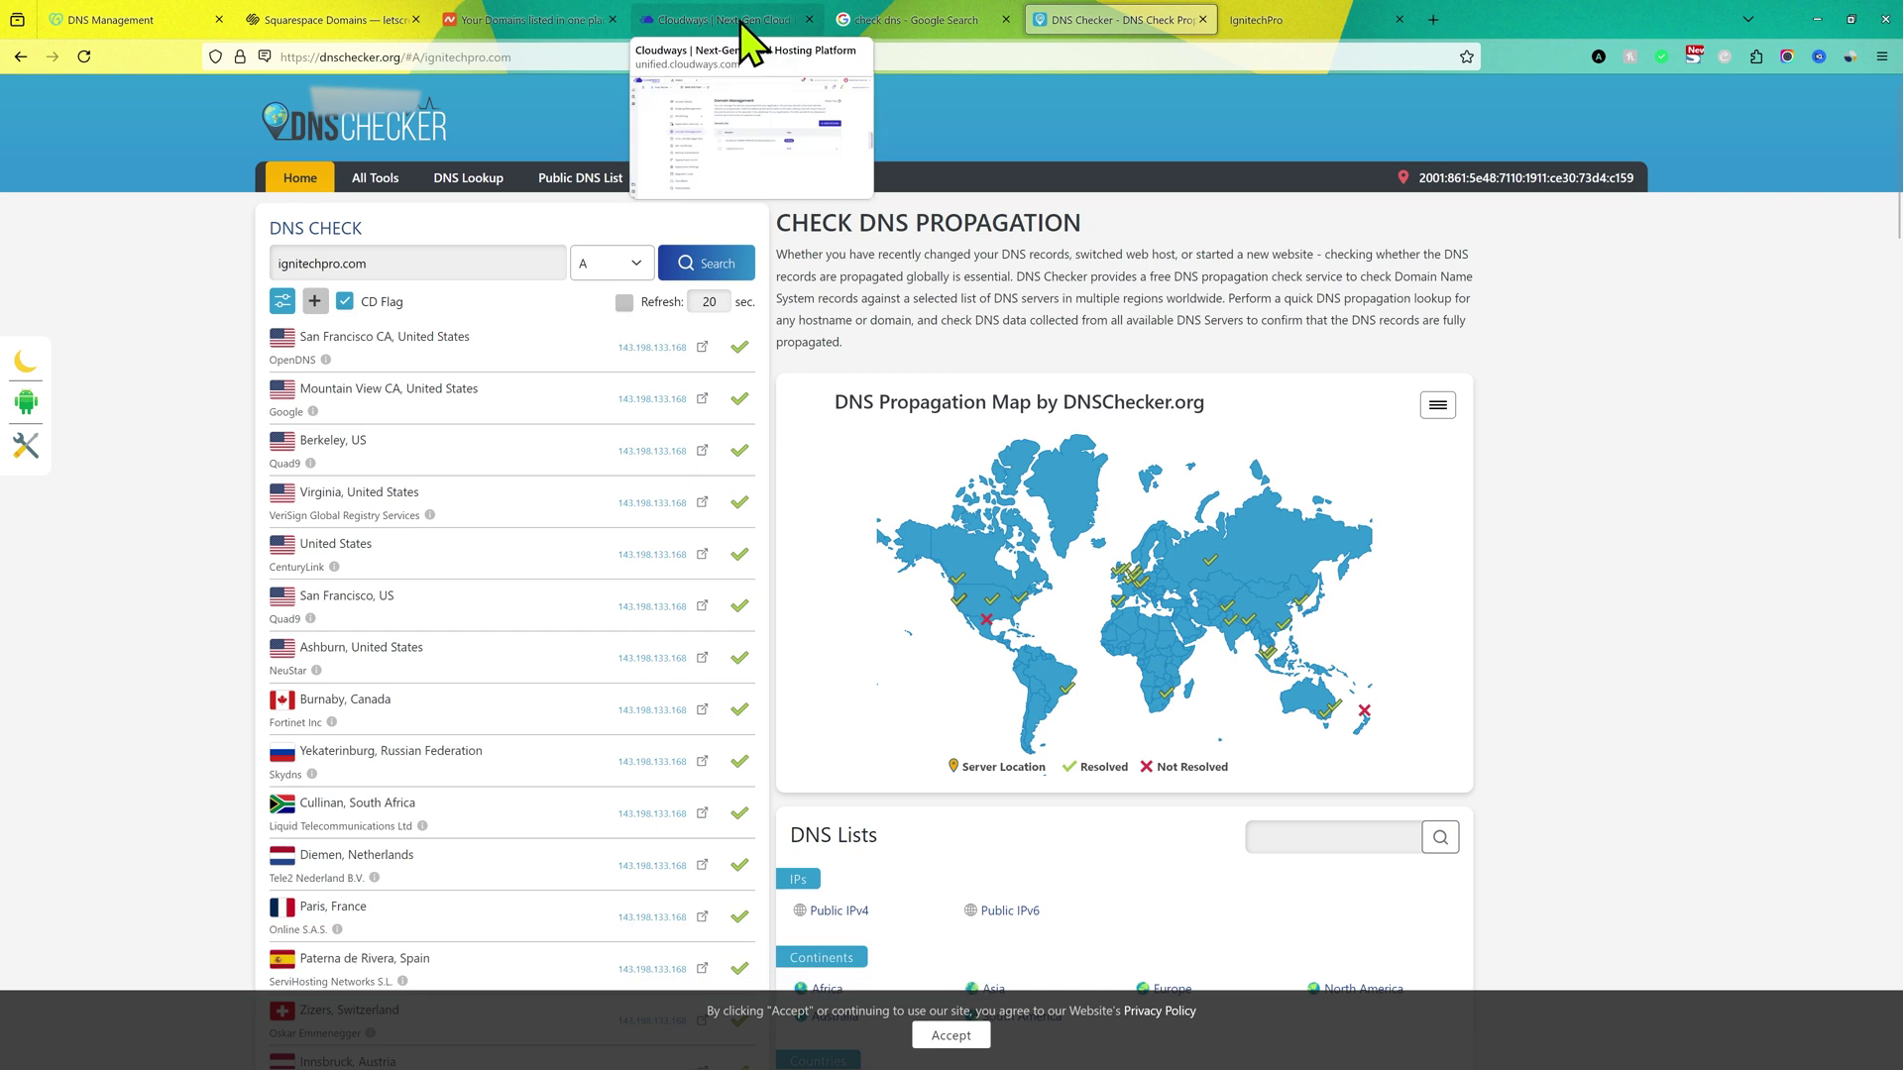
Fill NEW SITE TEST's Let's Encrypt SSL form with an email address and domain ignitechpro.com.
left_click(733, 20)
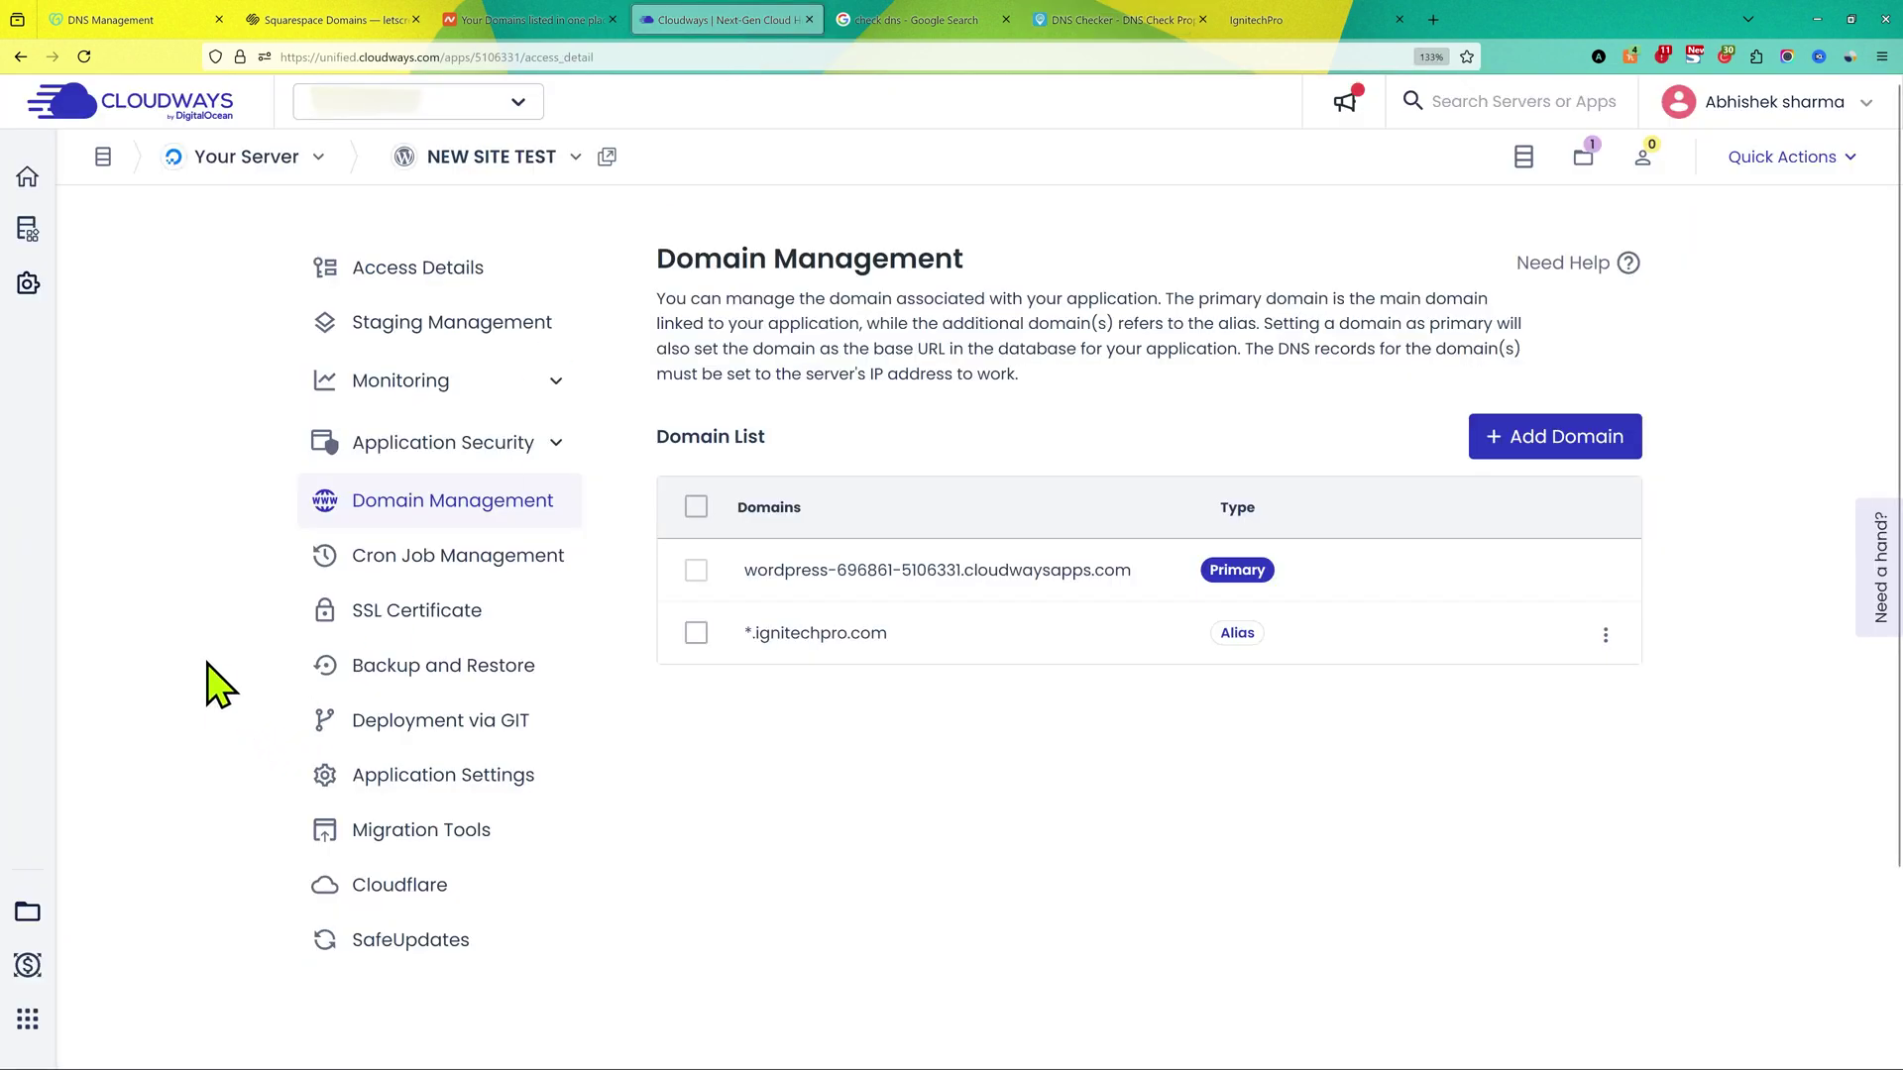
left_click(448, 622)
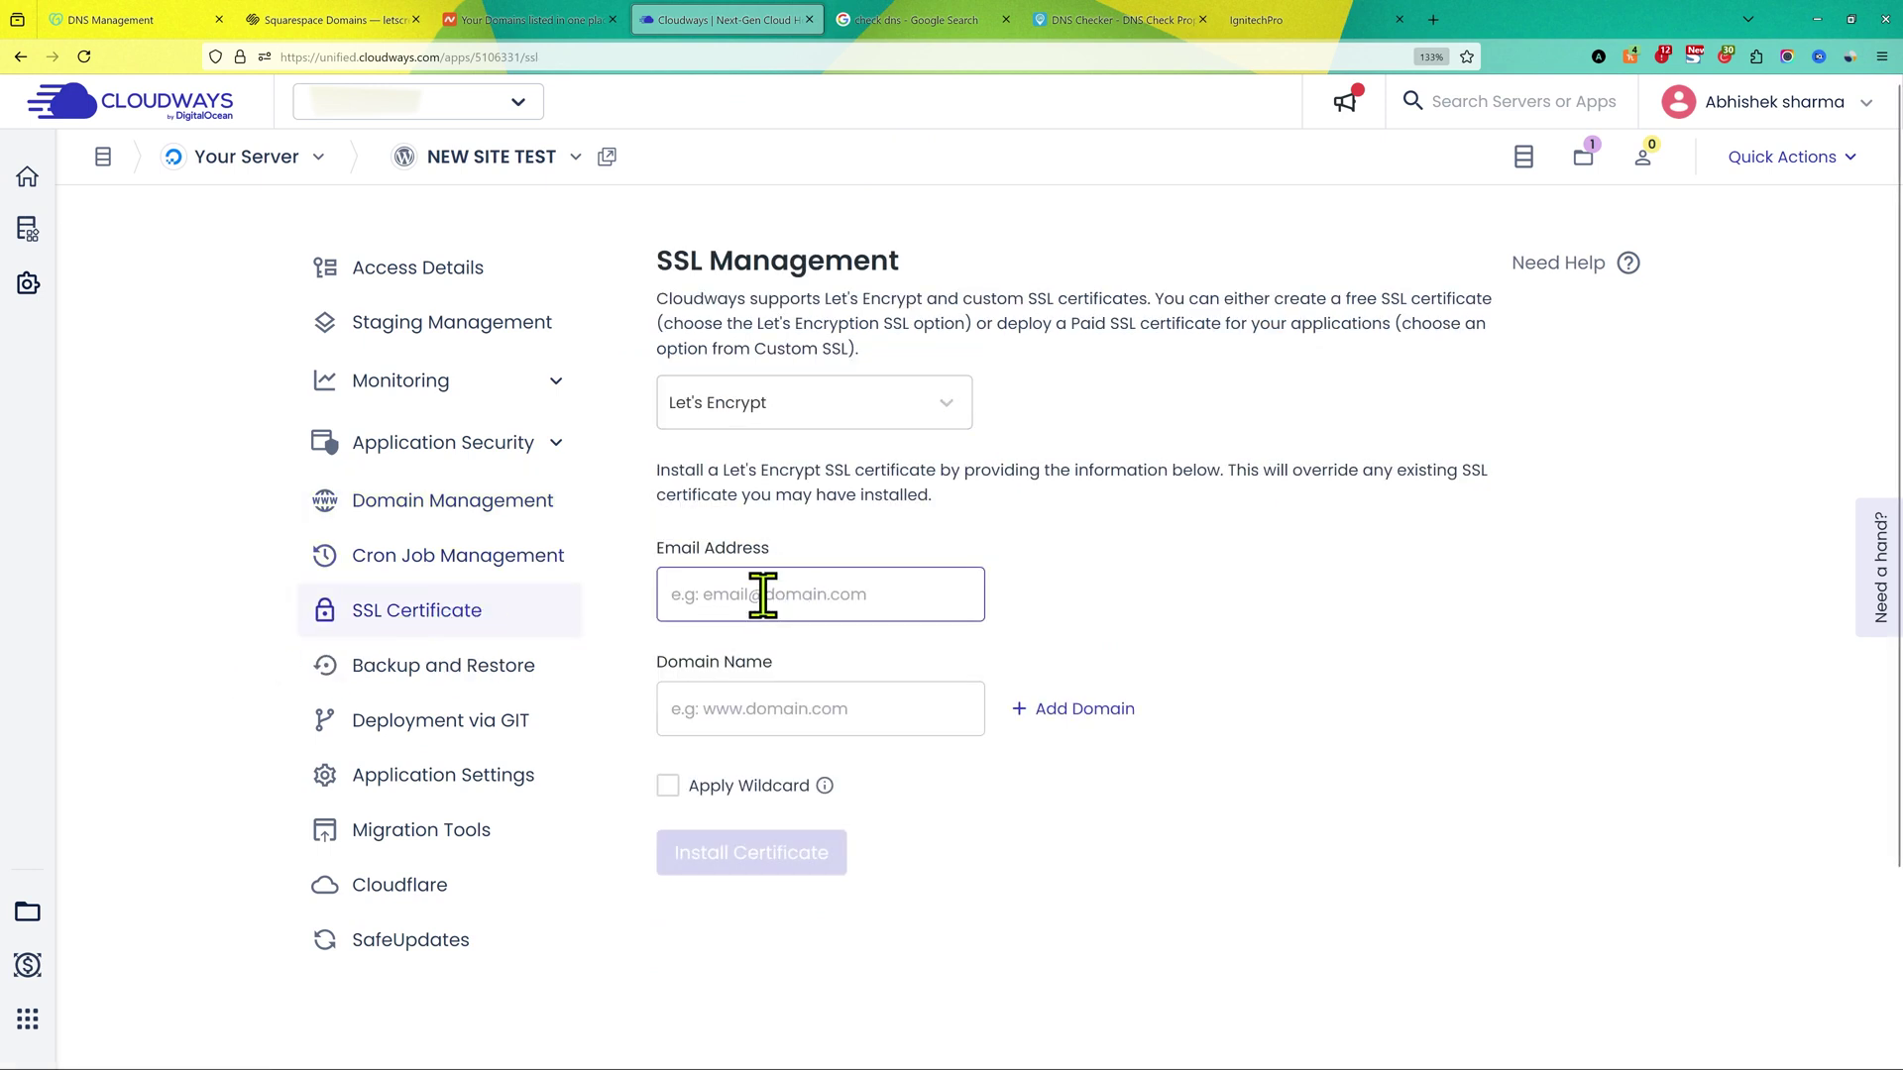
type("p")
type("i")
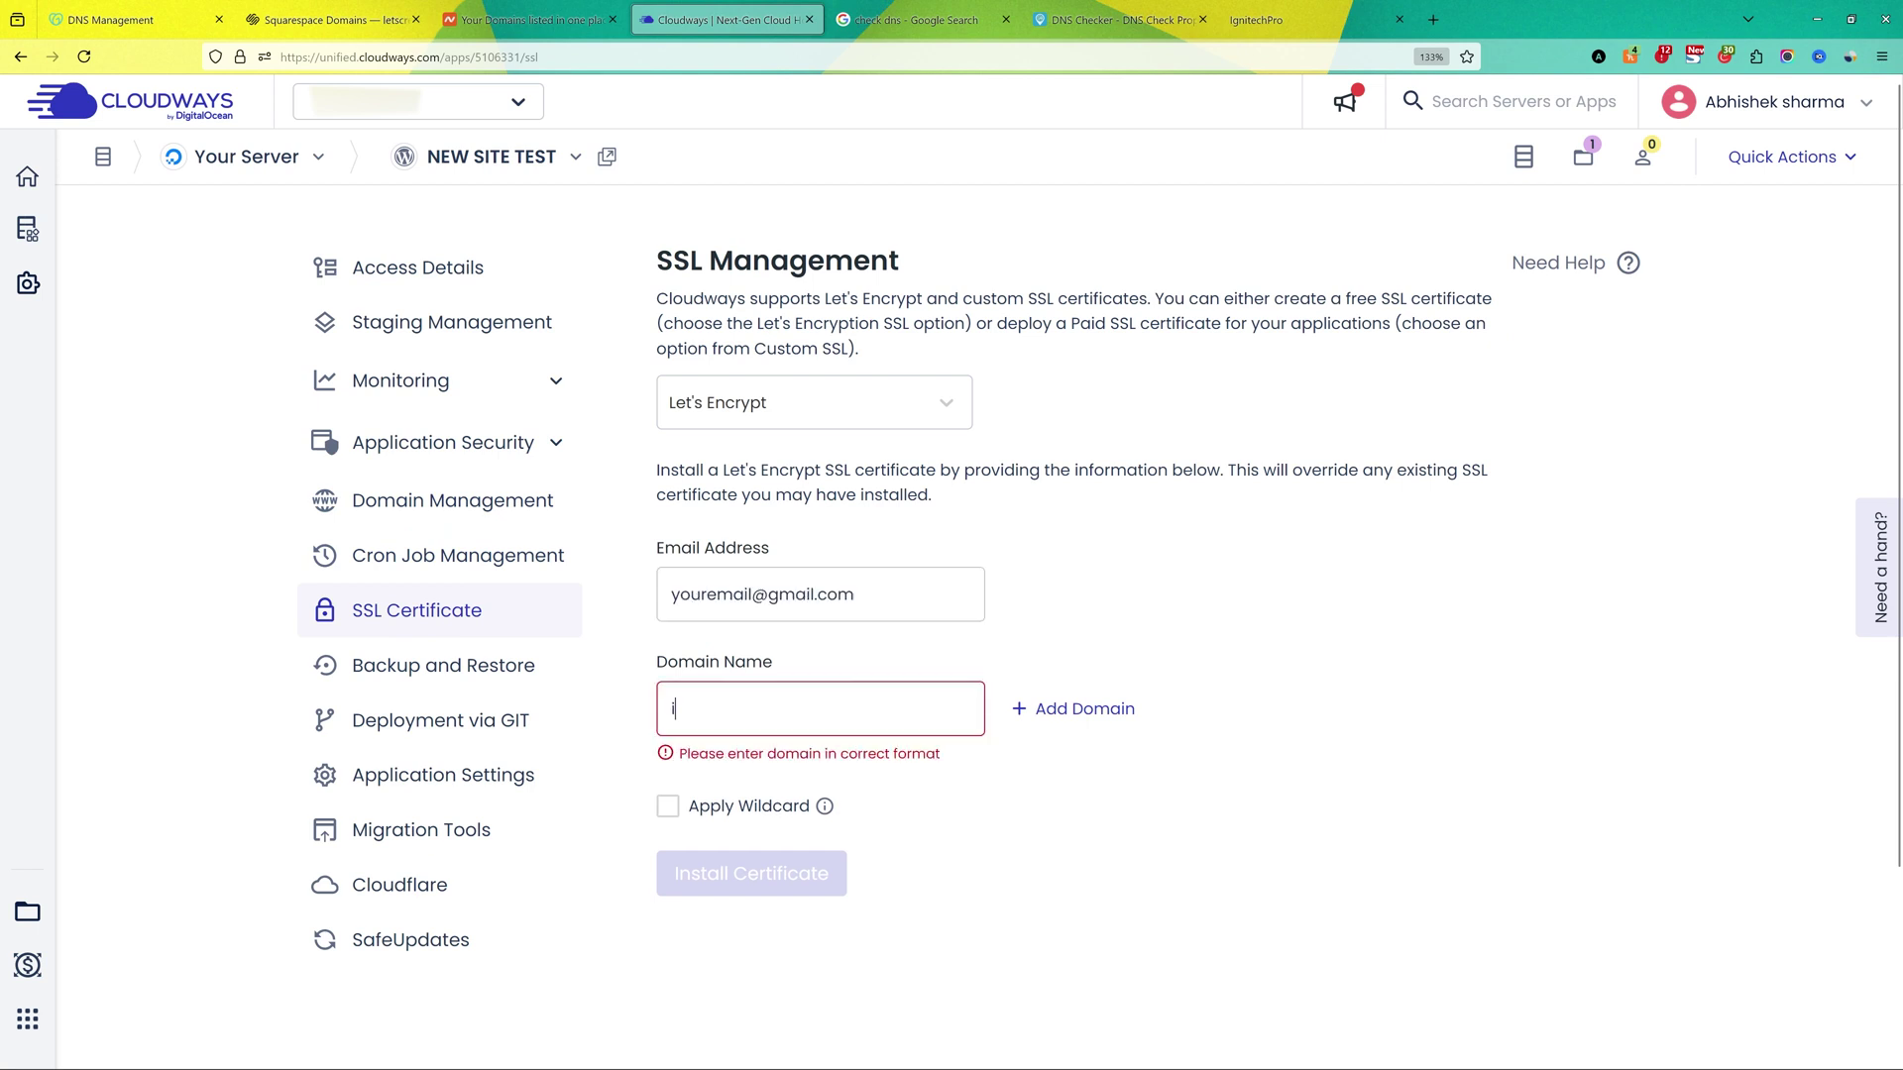
type("gnitechpr")
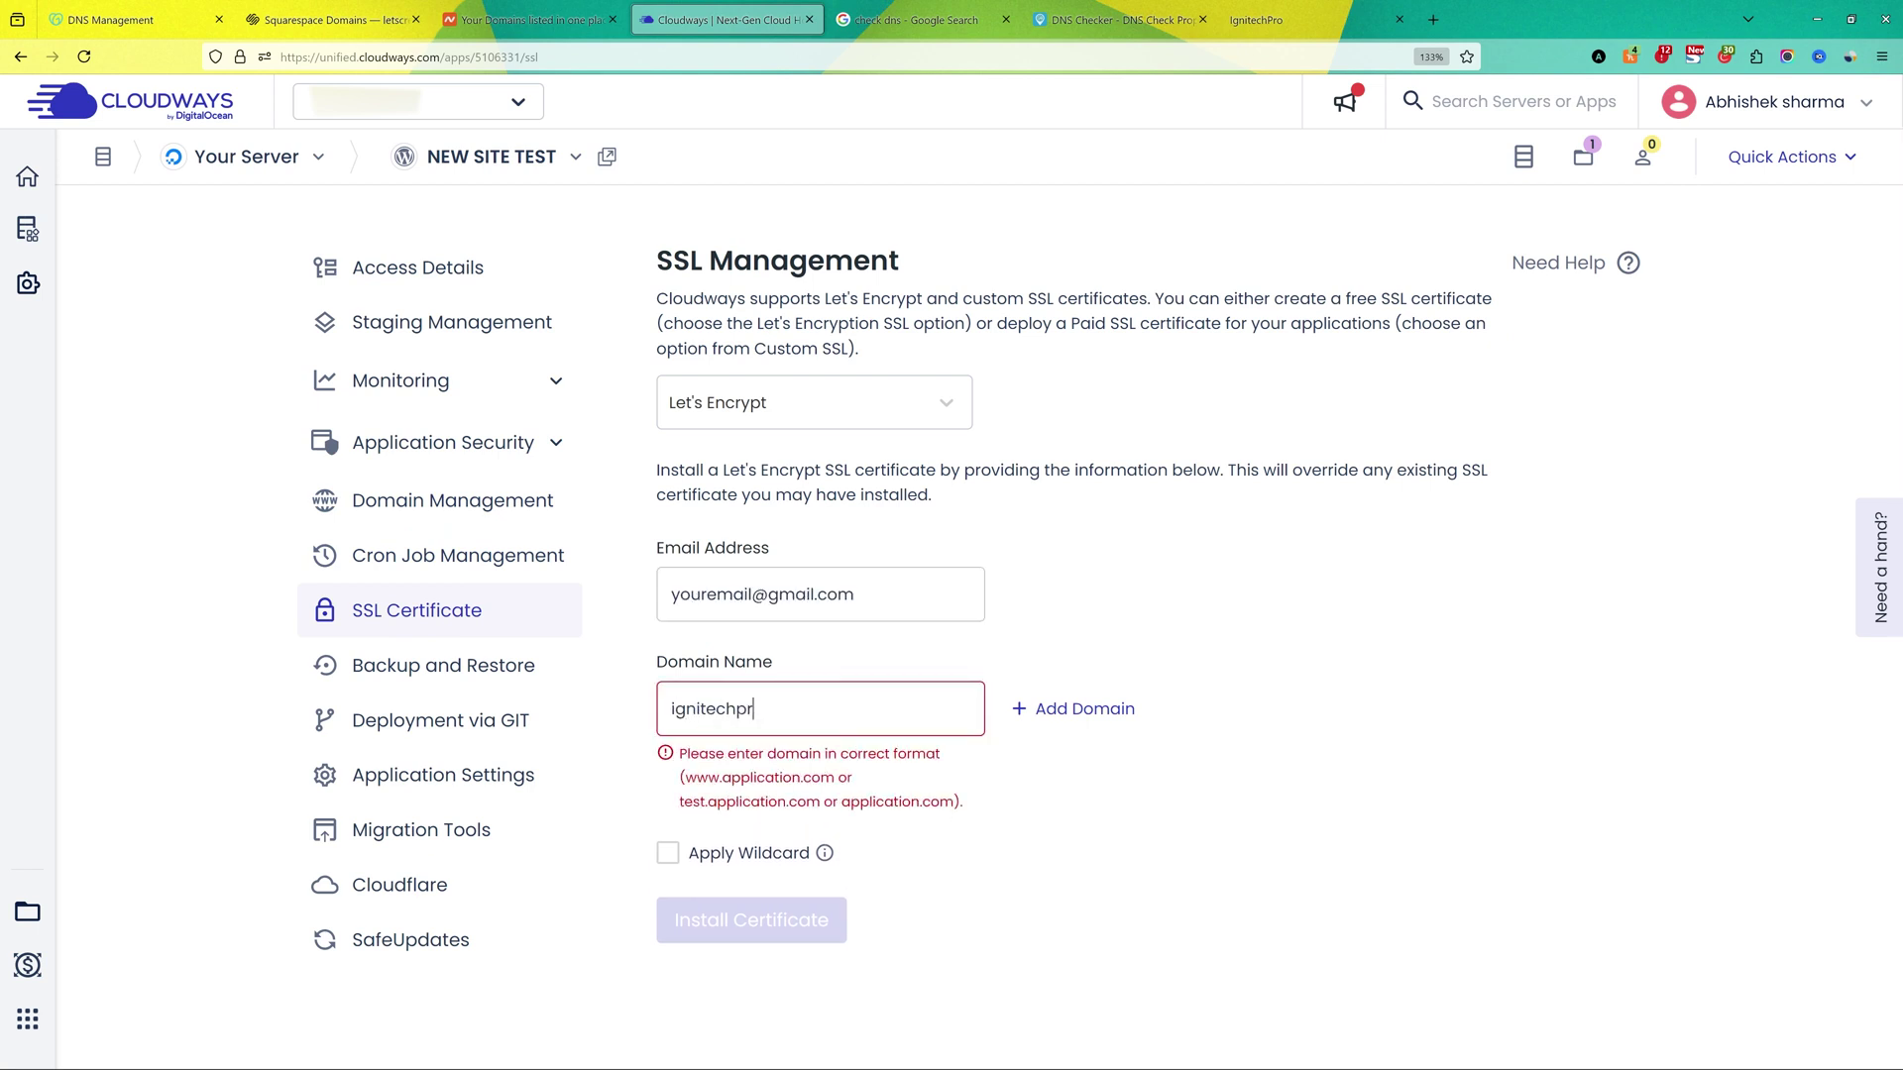
type("o.com")
scroll(741, 761, "down", 1)
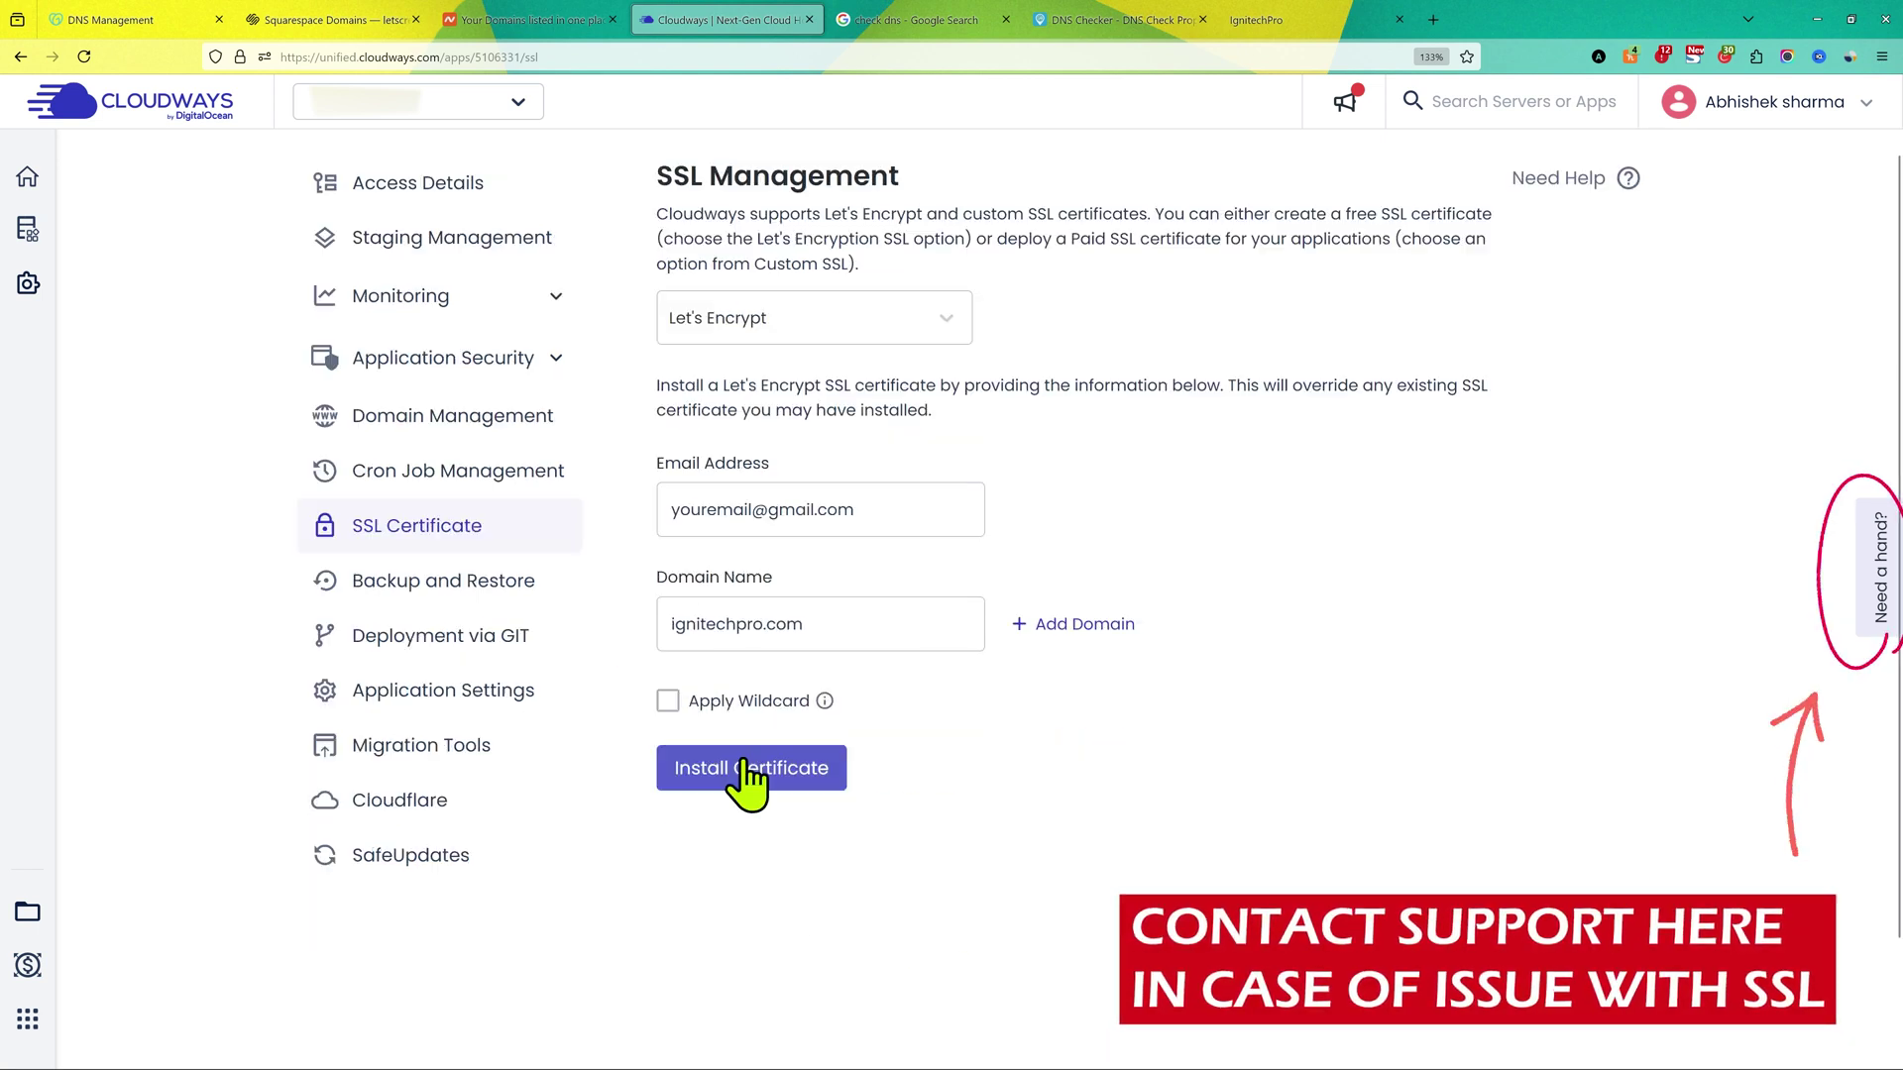